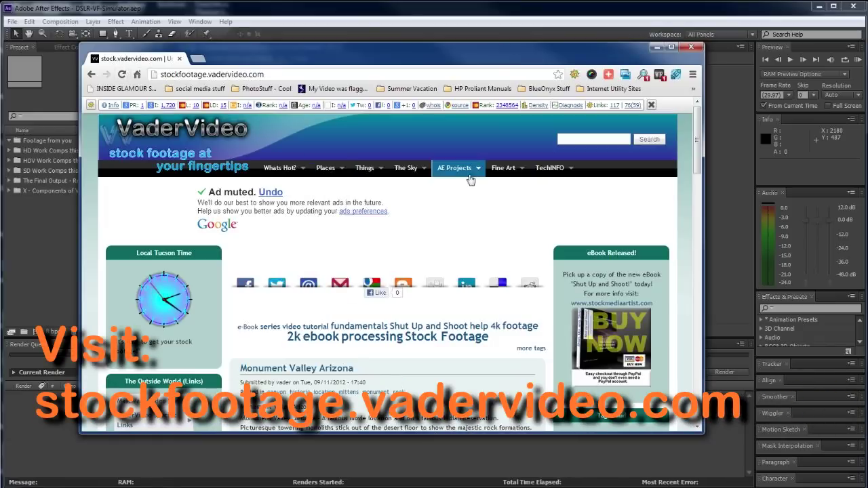
Step: Leave the stock footage site in Chrome and switch back to After Effects
mouse_move(468, 174)
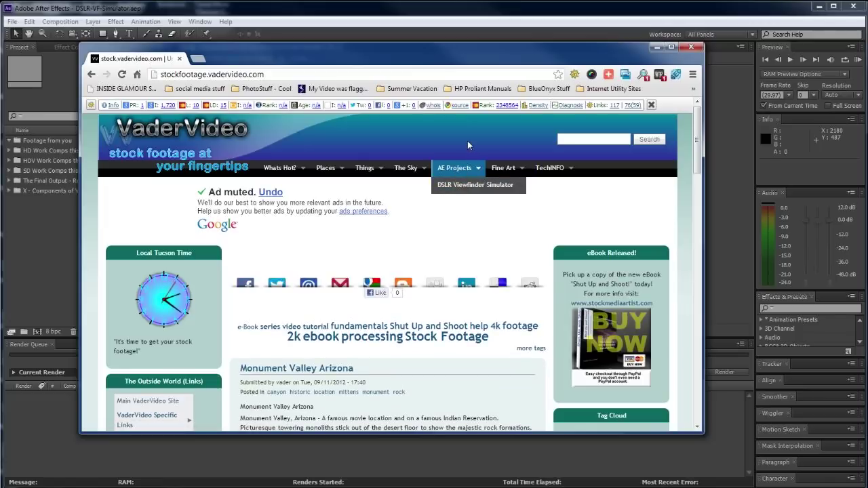
key("alt+Tab")
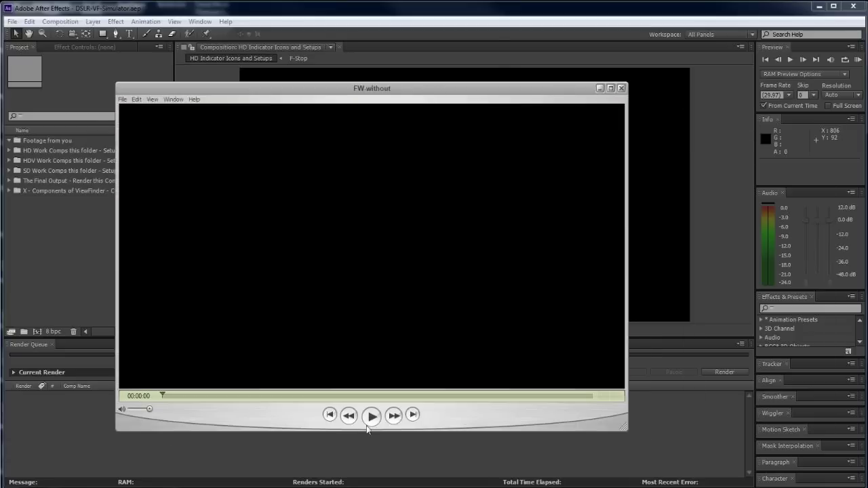
Step: Play the FW-without clip through to its end at 00:00:10
left_click(370, 419)
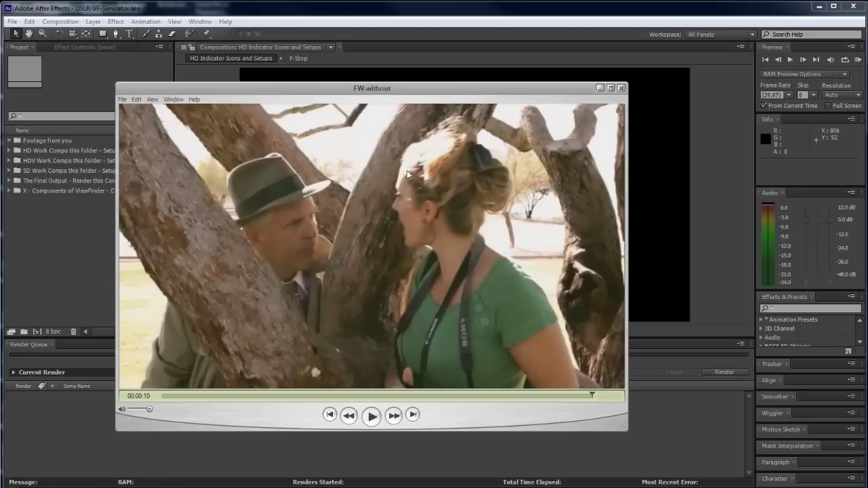
Step: Close FW-without, then open, play and close the FW-withSFX clip
key("ctrl+w")
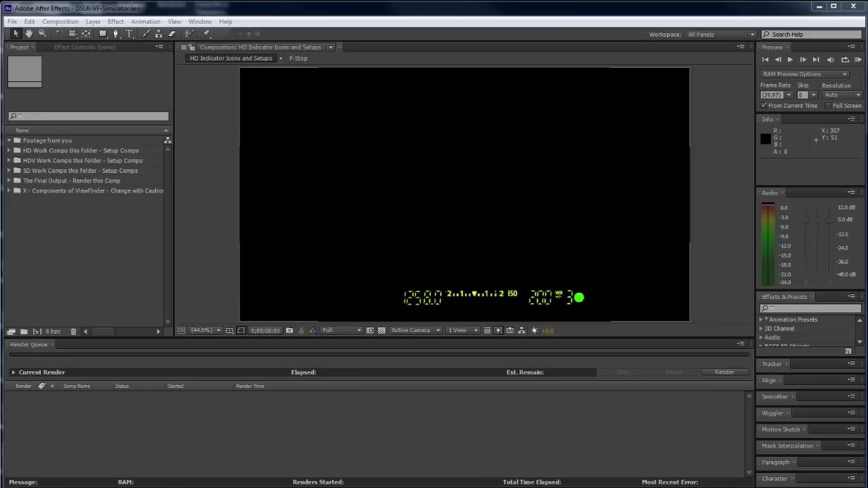
left_click_drag(475, 95, 333, 62)
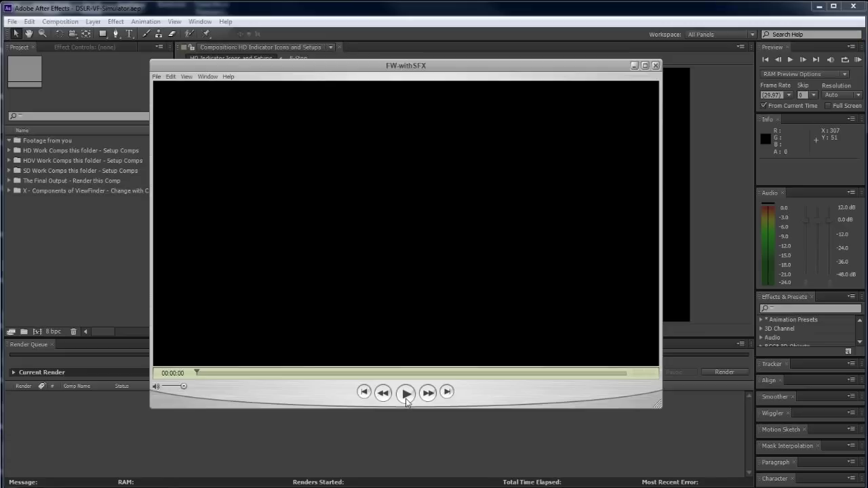
left_click(406, 397)
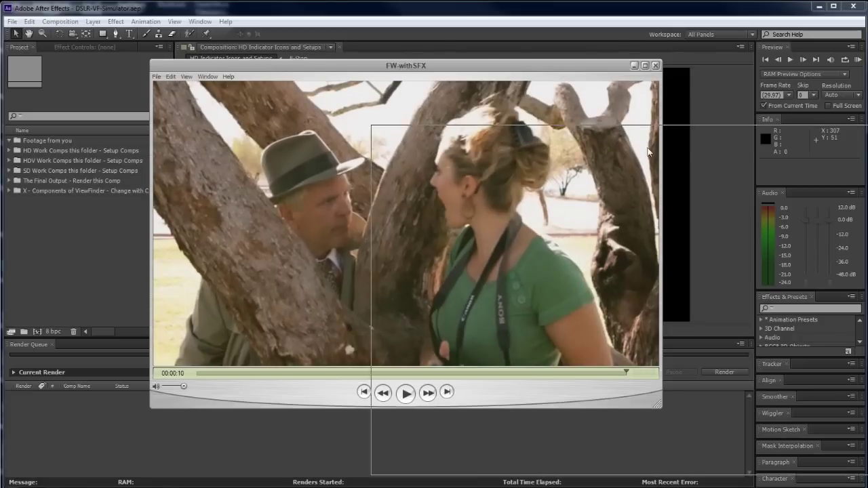
key("ctrl+w")
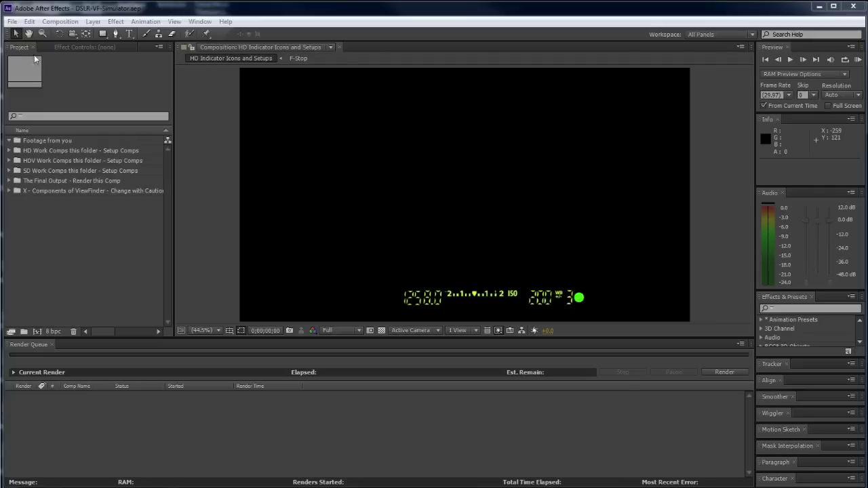
Step: Save the project under the new name demo.aep
left_click(12, 22)
mouse_move(38, 120)
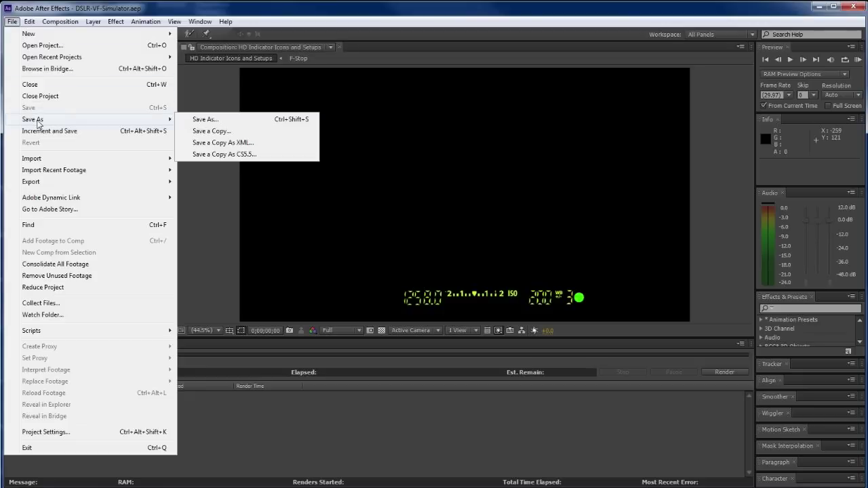
left_click(206, 119)
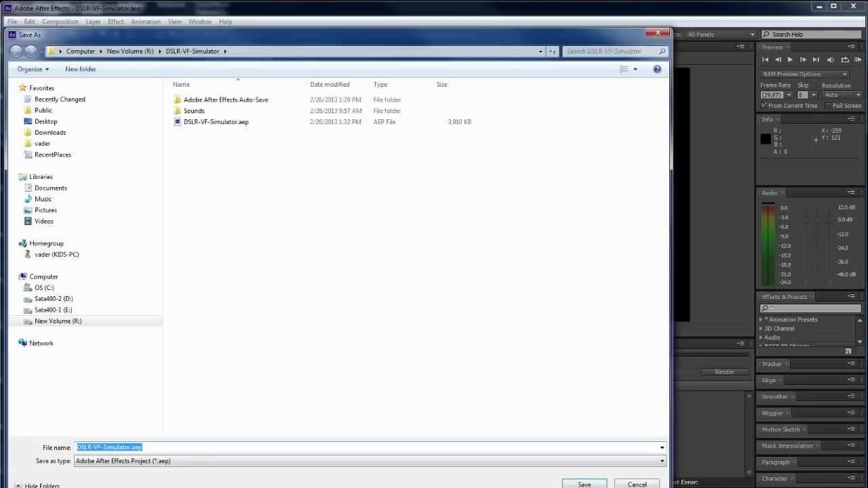
left_click(132, 447)
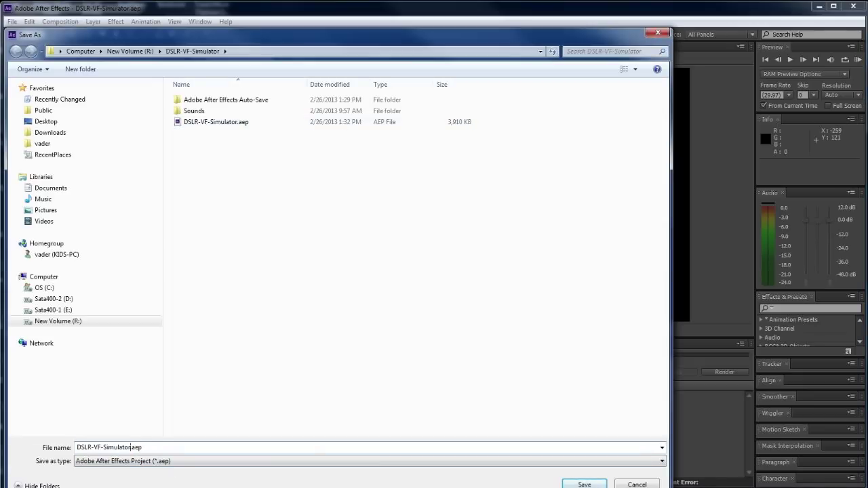
left_click_drag(132, 448, 74, 449)
type("demo")
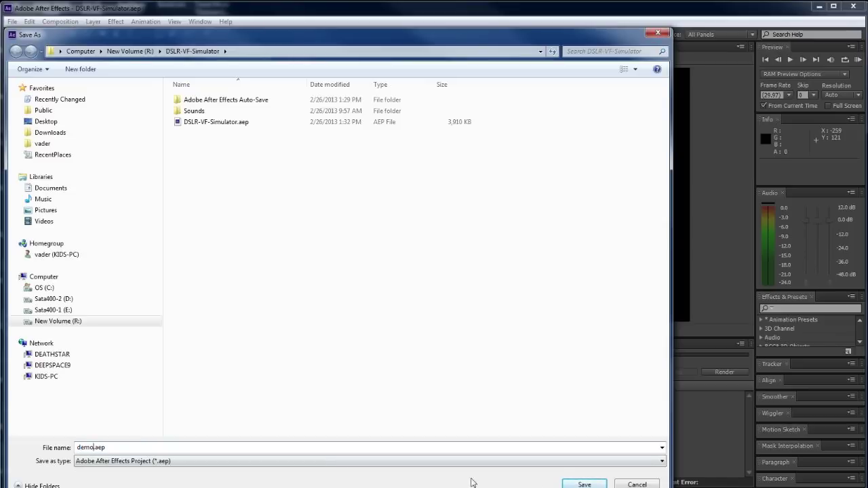
left_click(585, 484)
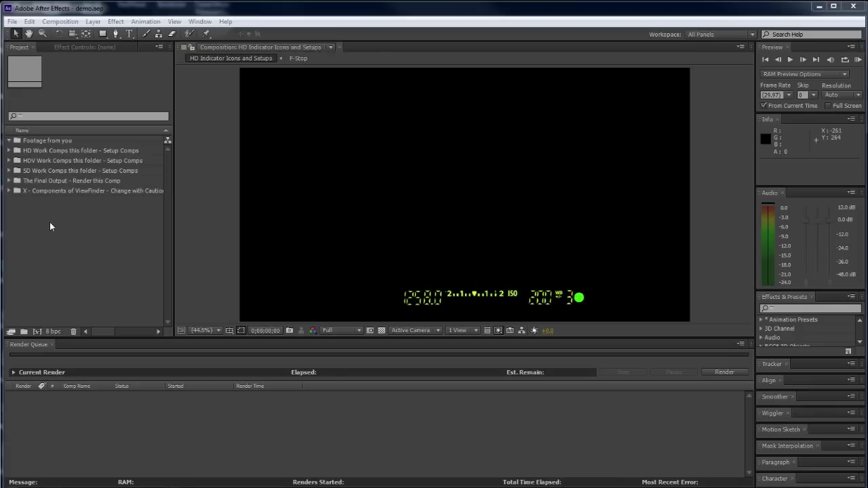
Step: Peek inside The Final Output folder, then expand X - Components of ViewFinder - Change with Caution
left_click(15, 143)
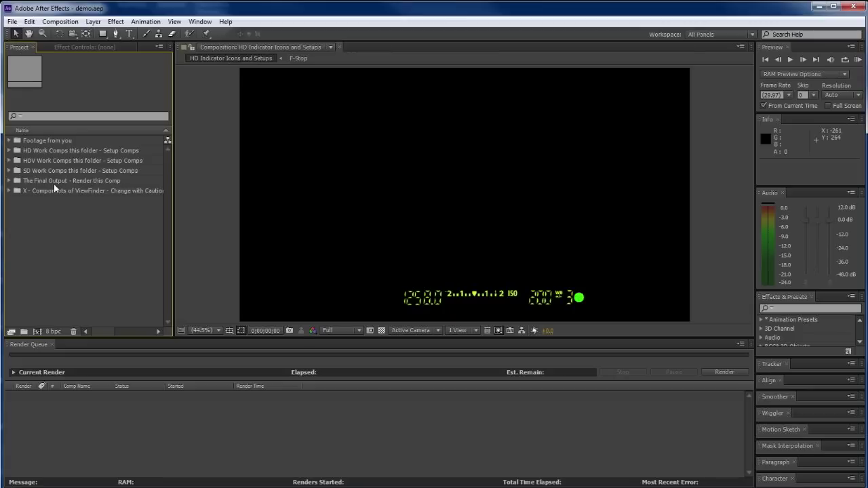
left_click(9, 181)
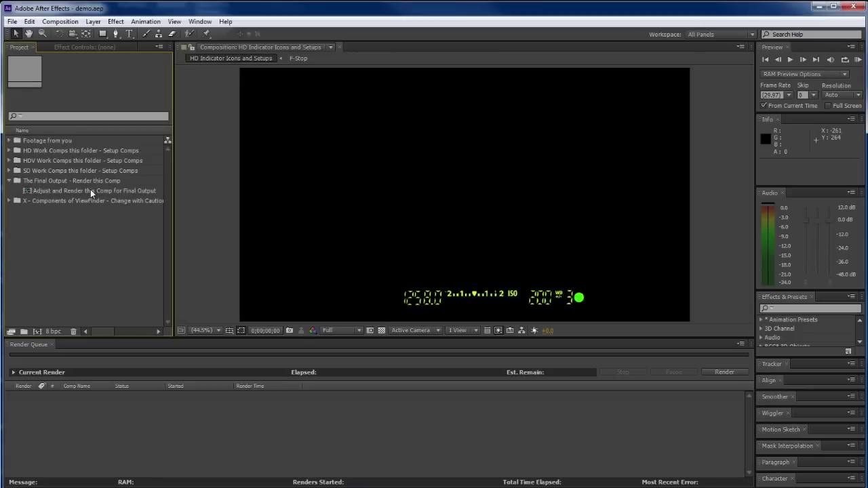
left_click(9, 181)
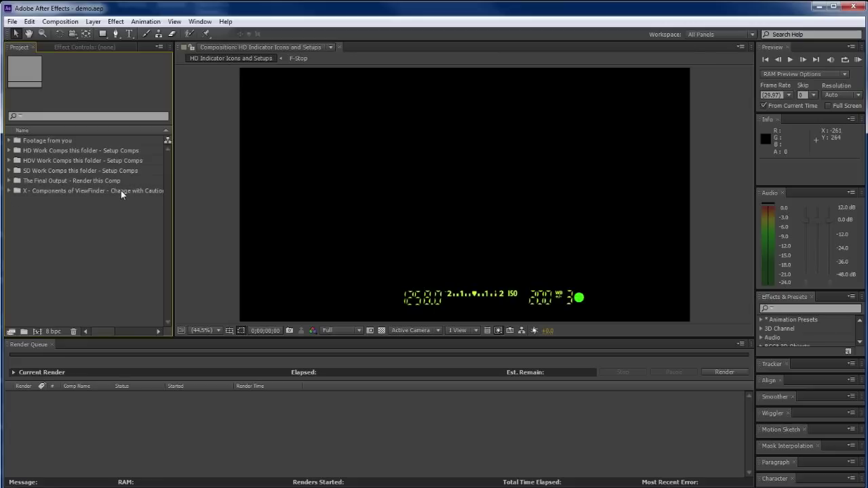
left_click(9, 191)
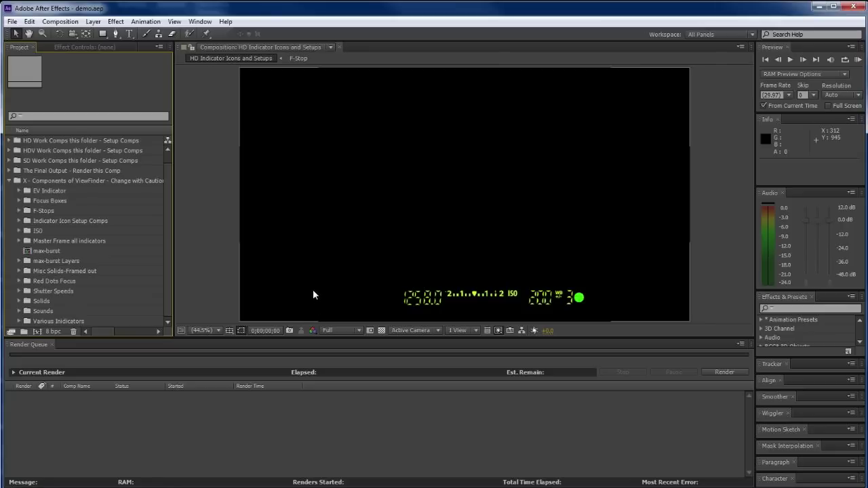
Step: Collapse the X - Components of ViewFinder folder to show only top-level folders
left_click(9, 180)
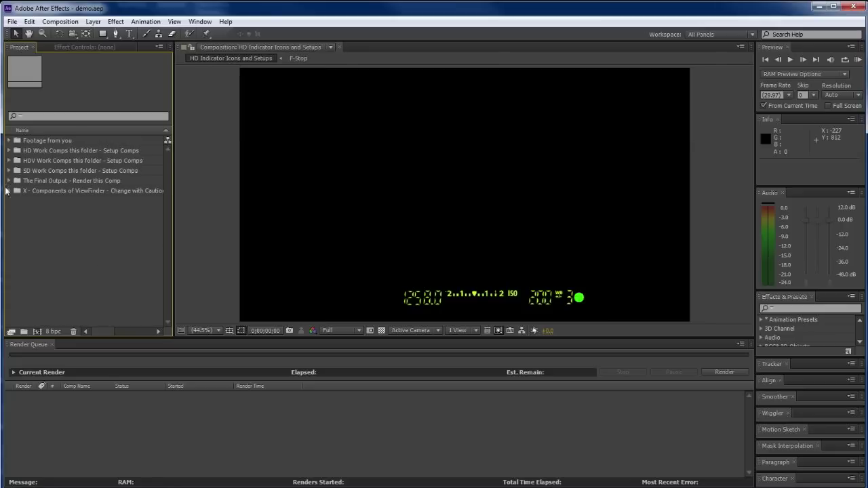
Step: Import original scene.mpg from Sample-vids and file it in the Footage from you folder
double_click(90, 249)
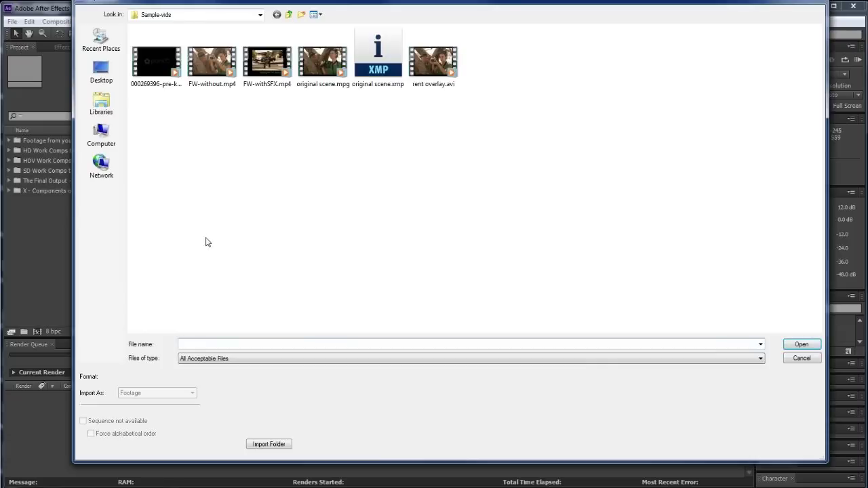
left_click(324, 66)
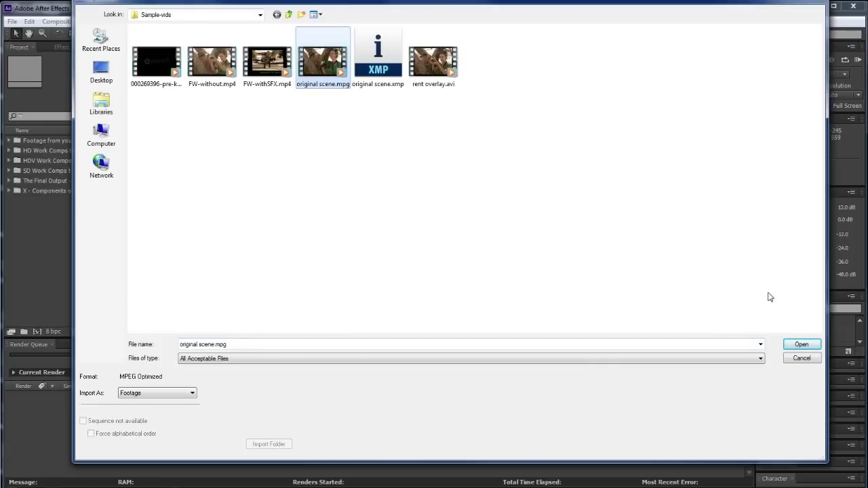
left_click(801, 346)
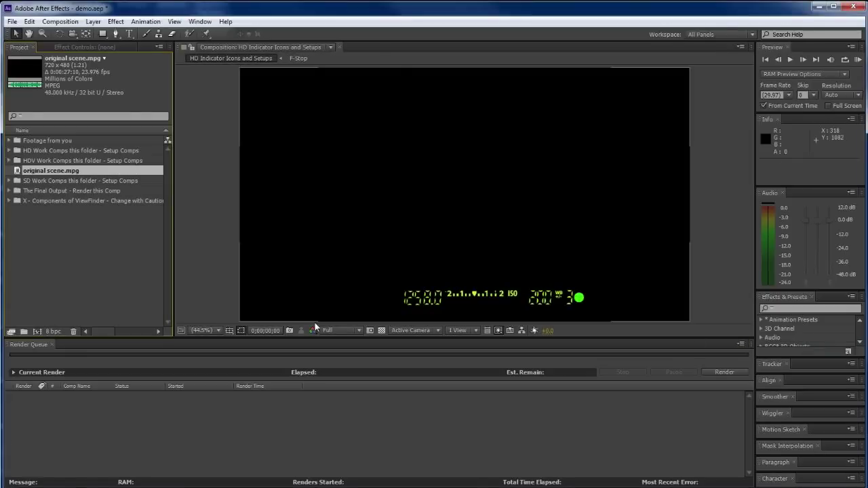
left_click_drag(61, 175, 70, 144)
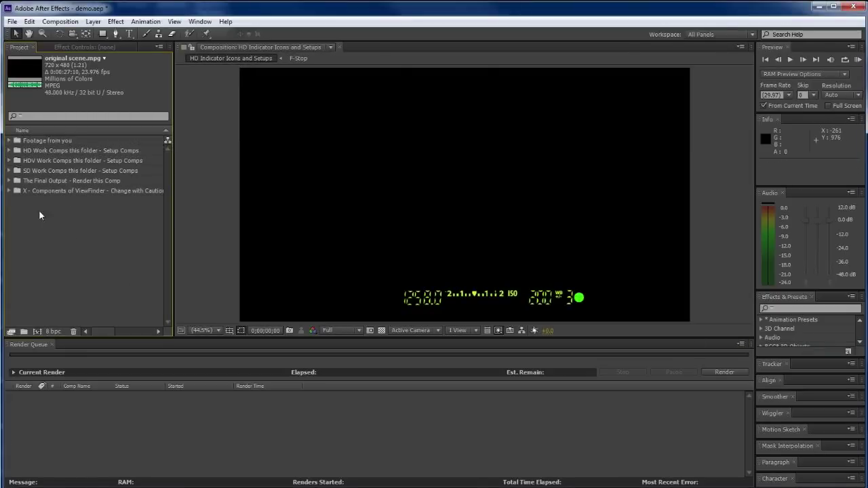
left_click(9, 141)
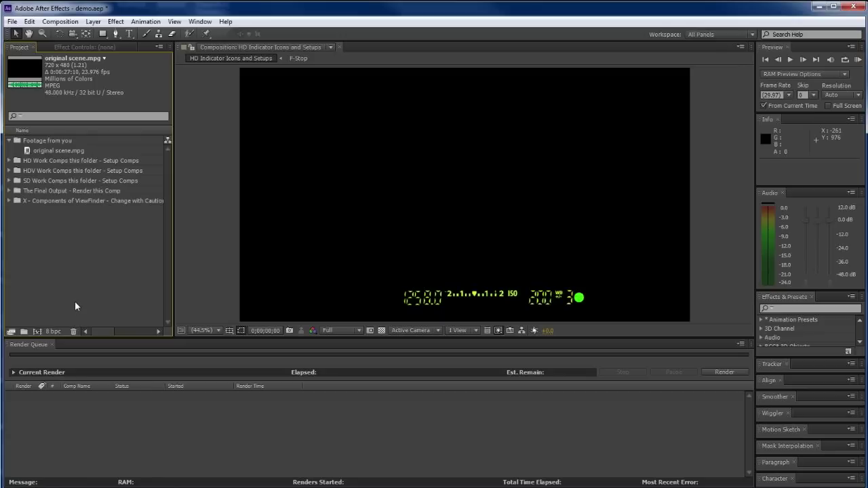
left_click(56, 150)
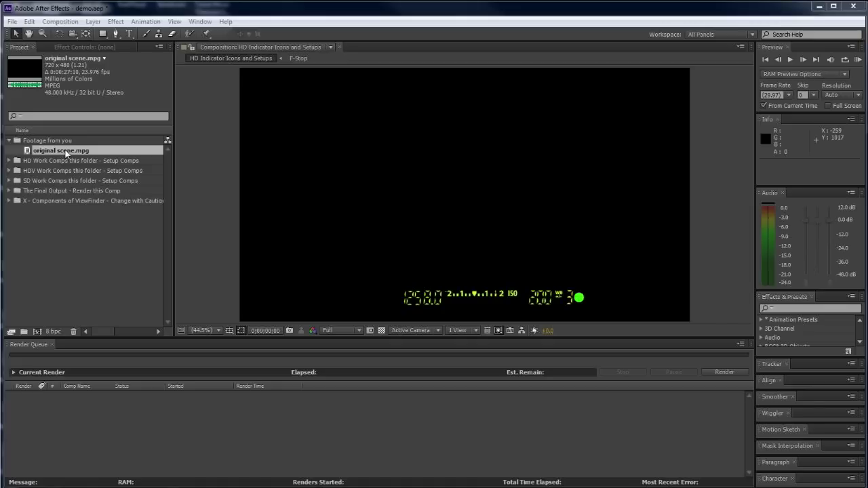
Step: Build an original scene composition from original scene.mpg, scrub its footage, and bring up its settings
left_click_drag(65, 153, 37, 332)
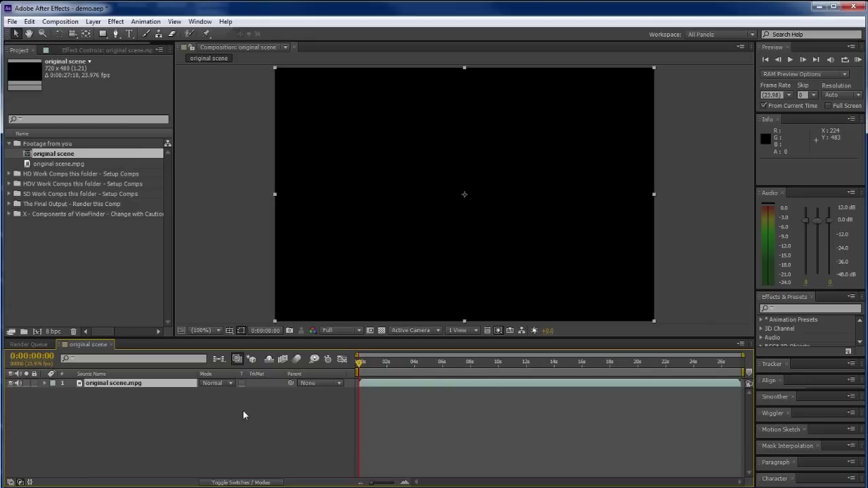
left_click_drag(360, 363, 473, 366)
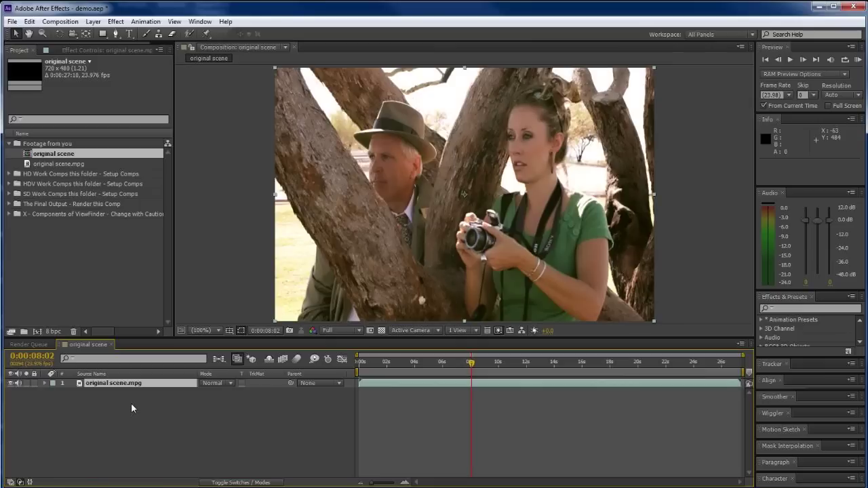
right_click(63, 157)
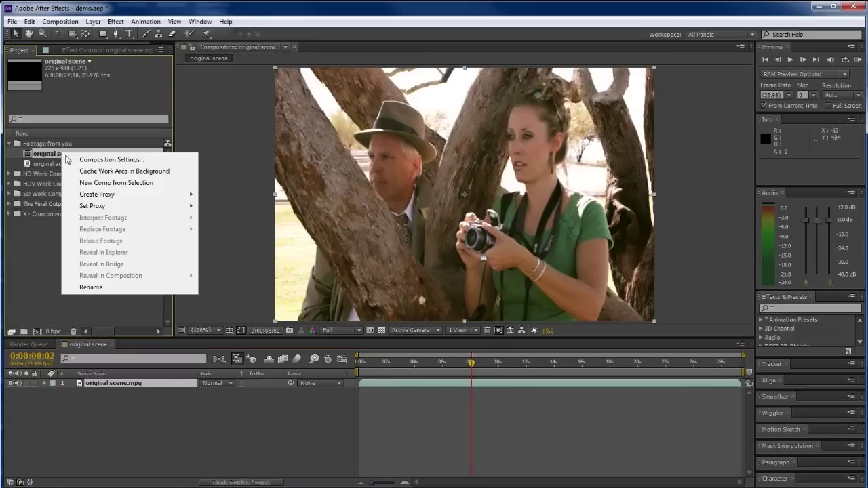
left_click(85, 160)
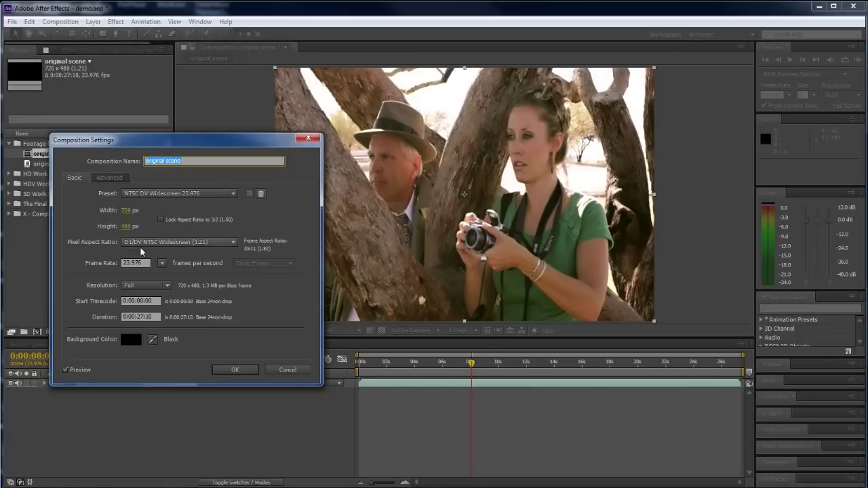
Step: Apply the HDV/HDTV 720 29.97 preset and change the frame rate to 23.976
left_click(234, 196)
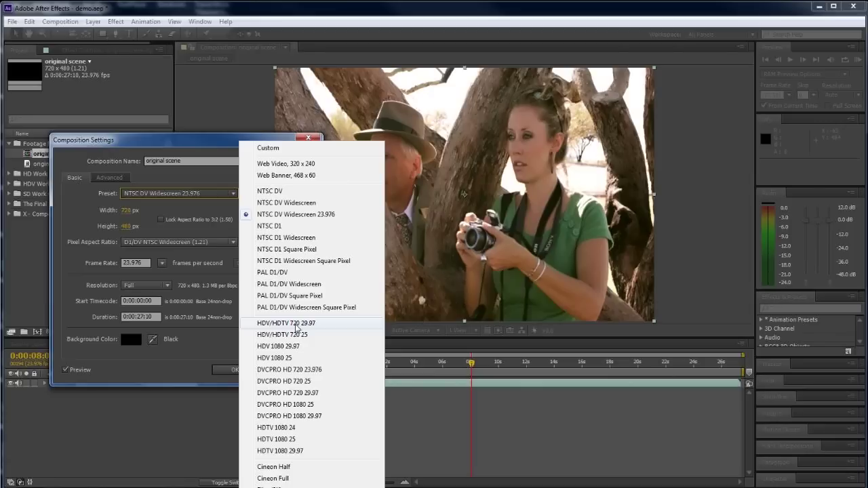
left_click(296, 326)
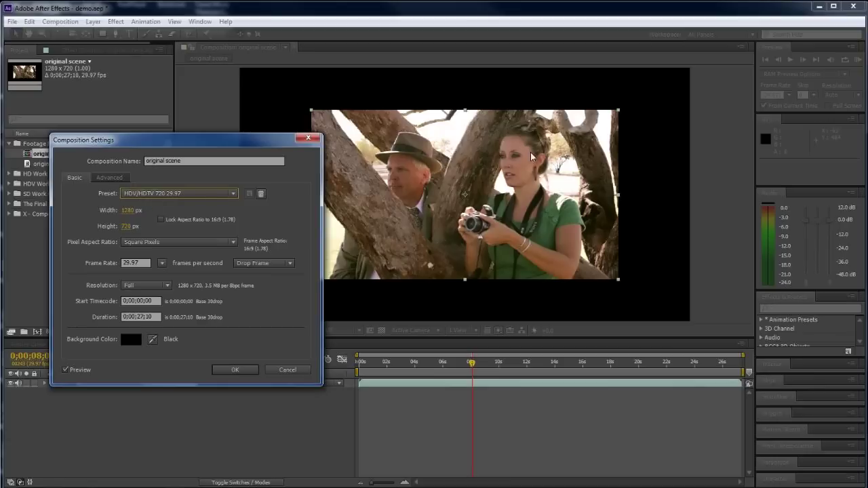
left_click(162, 263)
left_click(184, 311)
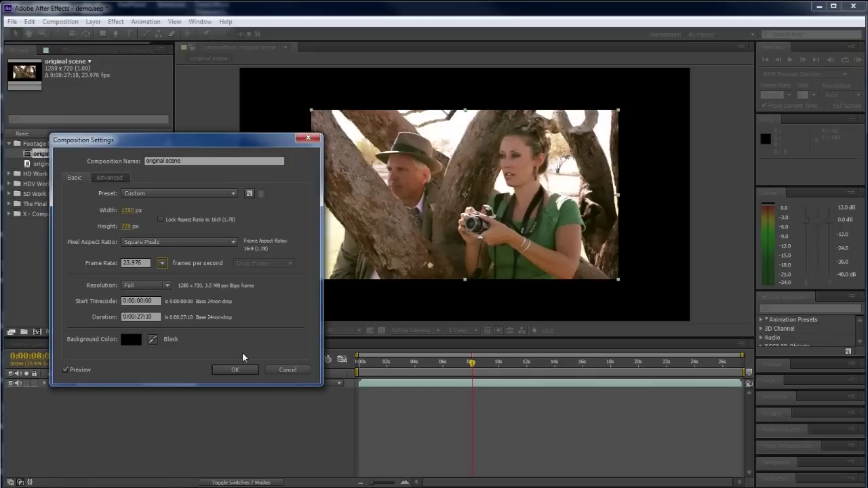
Step: Confirm the comp settings, Fit to Comp the footage layer, and duplicate the comp as original scene 2
left_click(242, 372)
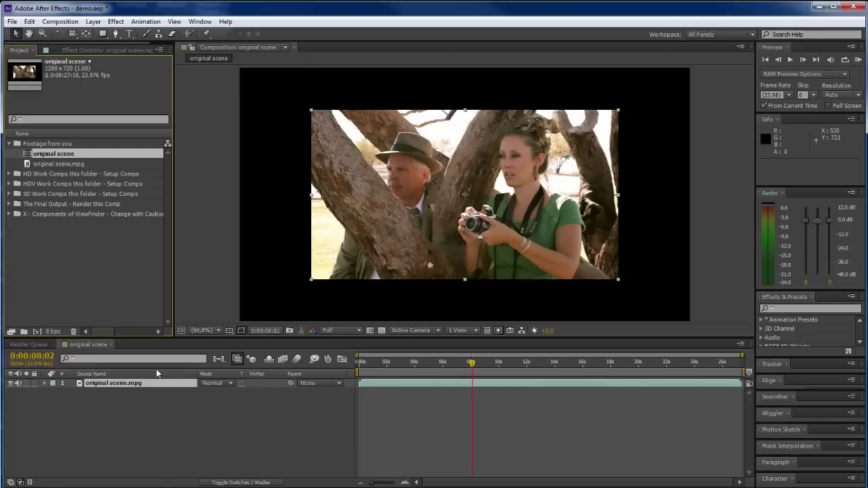
right_click(123, 382)
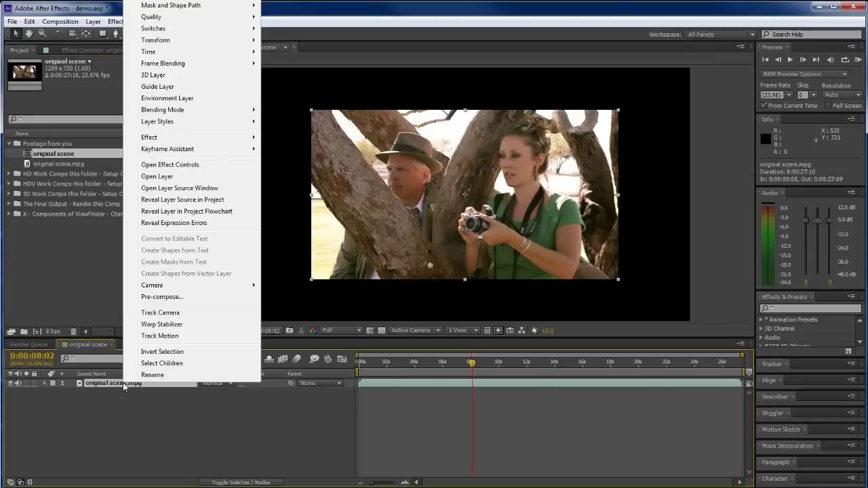
mouse_move(216, 46)
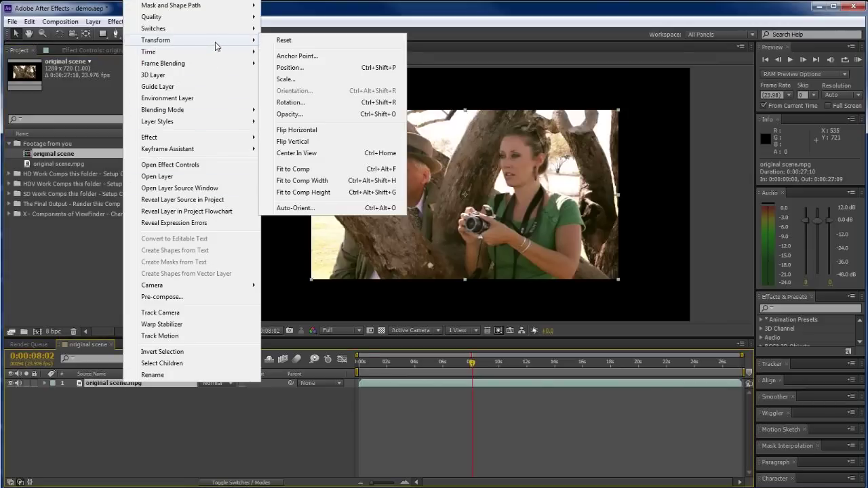
left_click(293, 169)
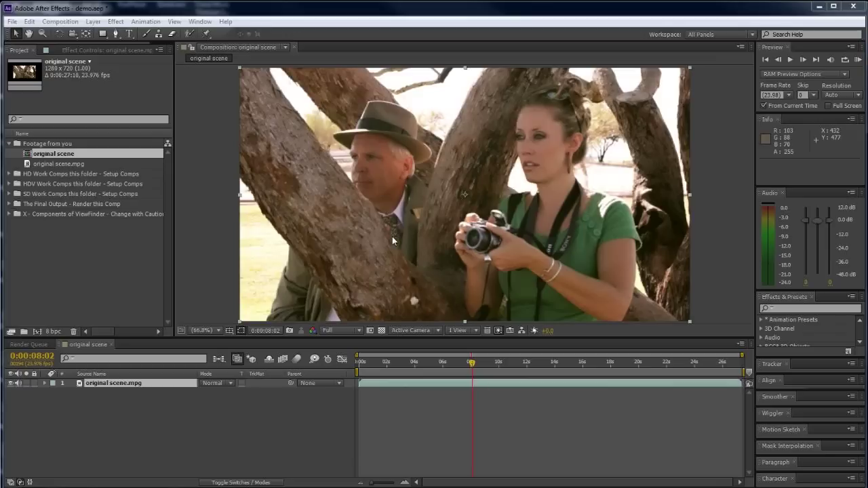
left_click(69, 155)
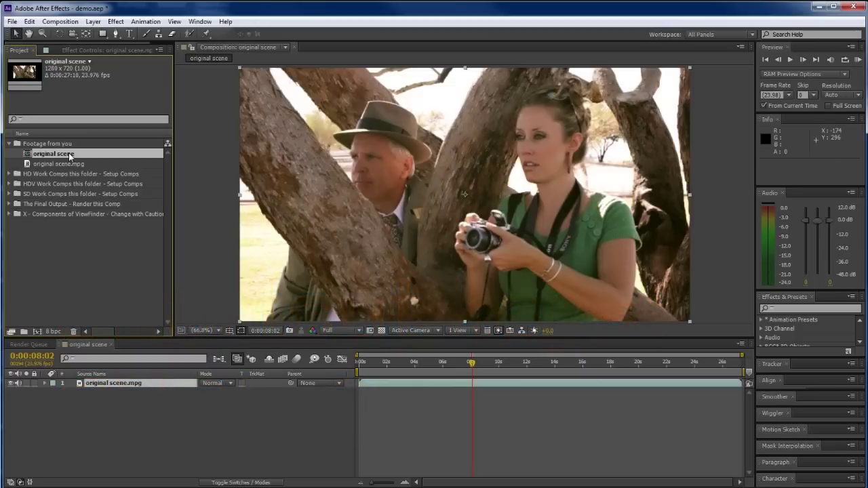
key("ctrl+d")
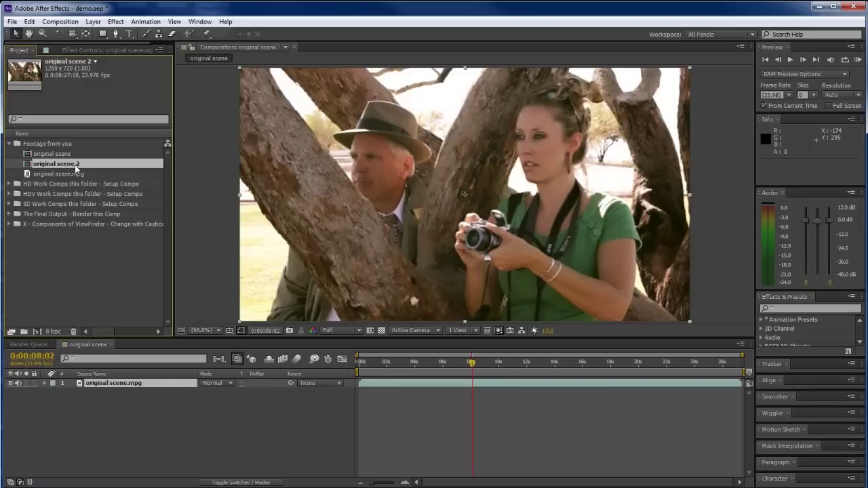
Step: Rename the duplicated composition to 'trim scene'
key("Return")
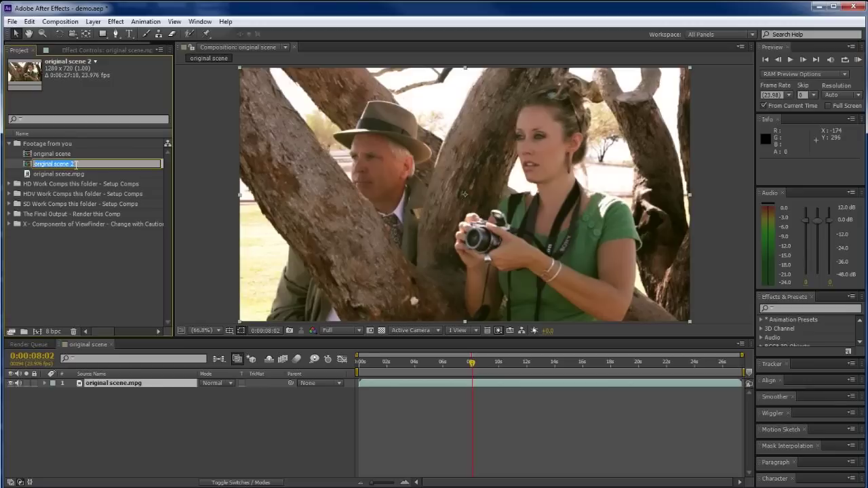
key("BackSpace")
type("trim scene")
key("Return")
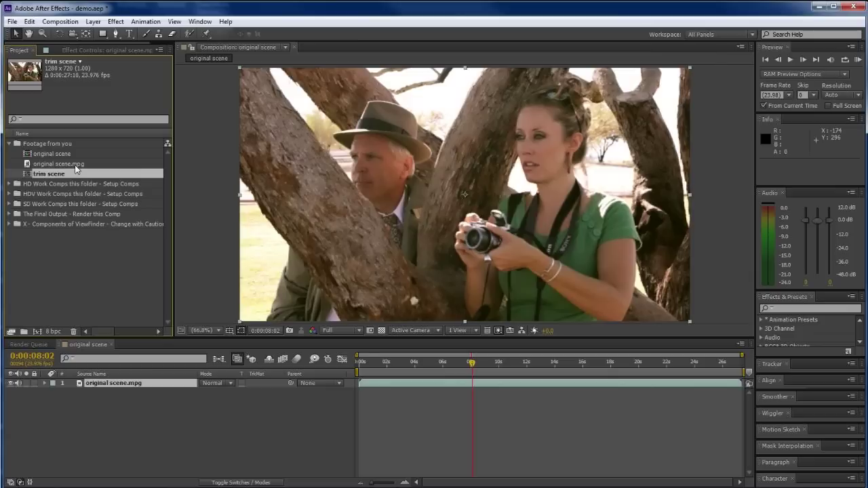
Step: Open the trim scene composition and close the original scene timeline
double_click(66, 174)
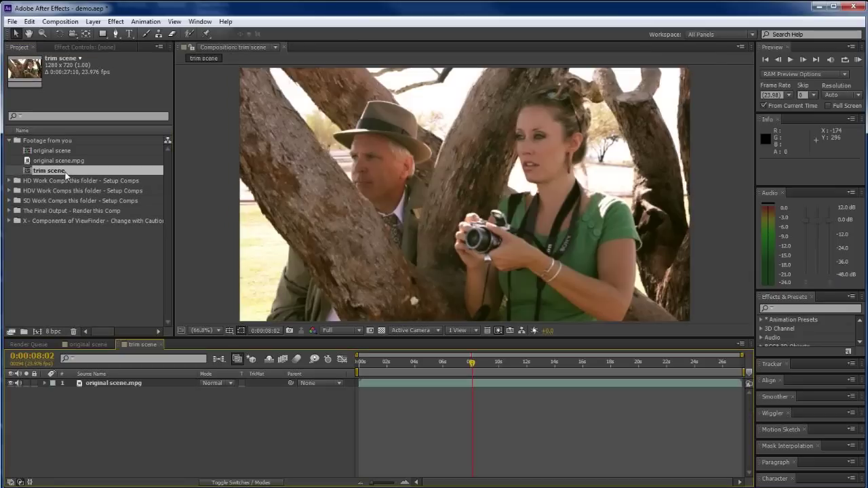
left_click(110, 344)
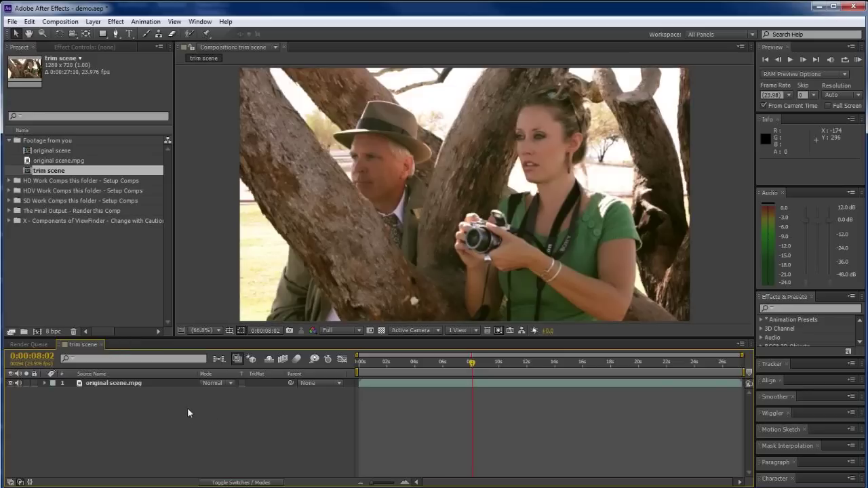
mouse_move(472, 362)
left_mouse_down()
mouse_move(441, 364)
mouse_move(576, 371)
mouse_move(473, 371)
mouse_move(485, 372)
left_mouse_up()
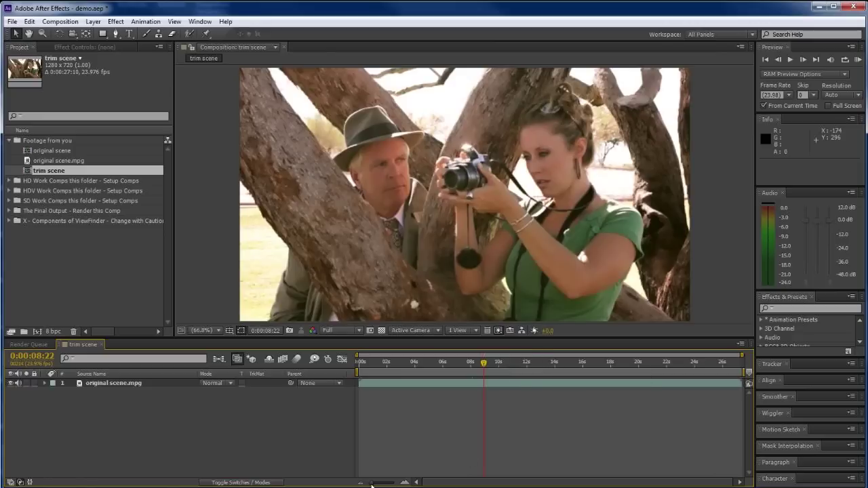
Step: Zoom the timeline in and scrub between 8:15 and 9 seconds to find the shot start
left_click_drag(371, 486, 388, 485)
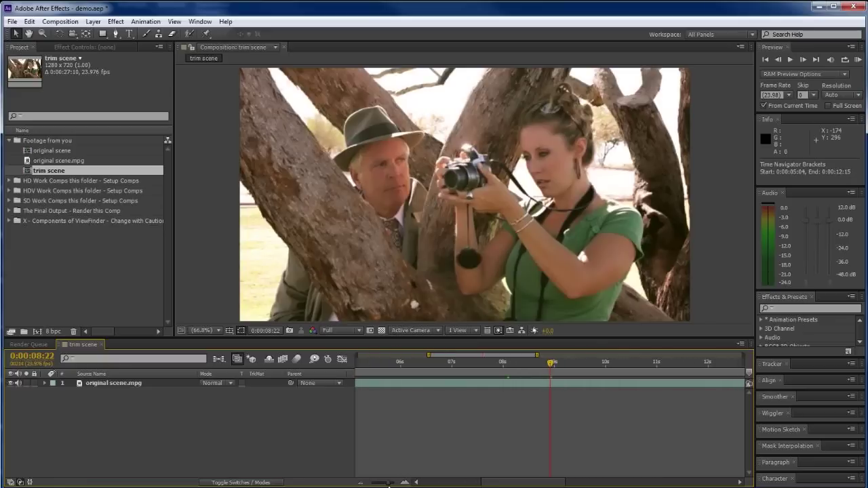
mouse_move(550, 362)
left_mouse_down()
mouse_move(540, 362)
mouse_move(556, 365)
left_mouse_up()
left_click_drag(556, 366, 572, 369)
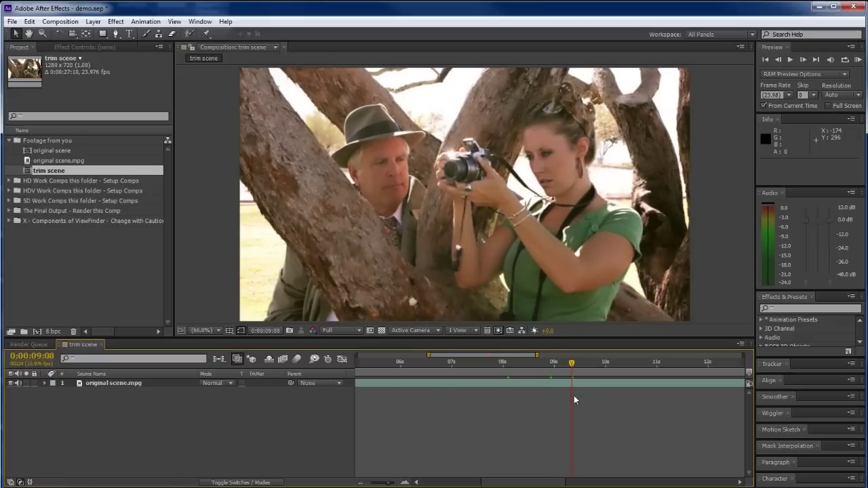
mouse_move(572, 365)
left_mouse_down()
mouse_move(535, 364)
mouse_move(589, 366)
mouse_move(538, 367)
mouse_move(570, 368)
left_mouse_up()
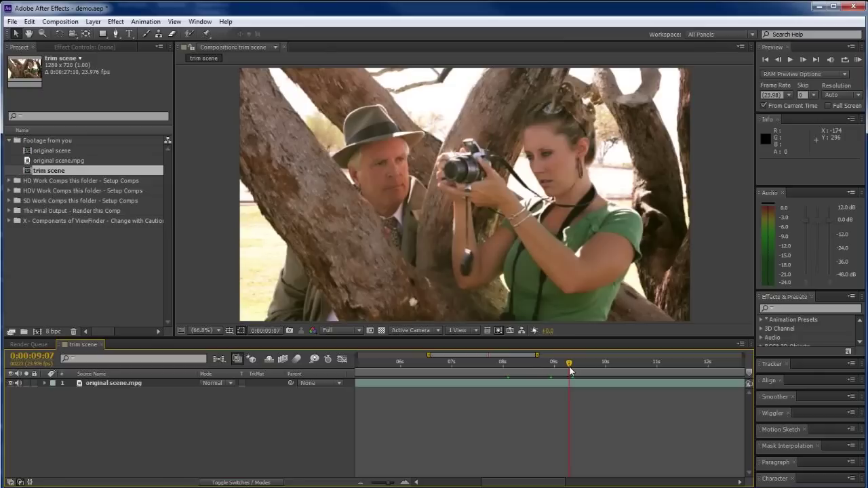
Step: Set the work area to run from about 9:08 to 13:23
left_click_drag(391, 483, 360, 483)
left_click_drag(357, 371, 487, 371)
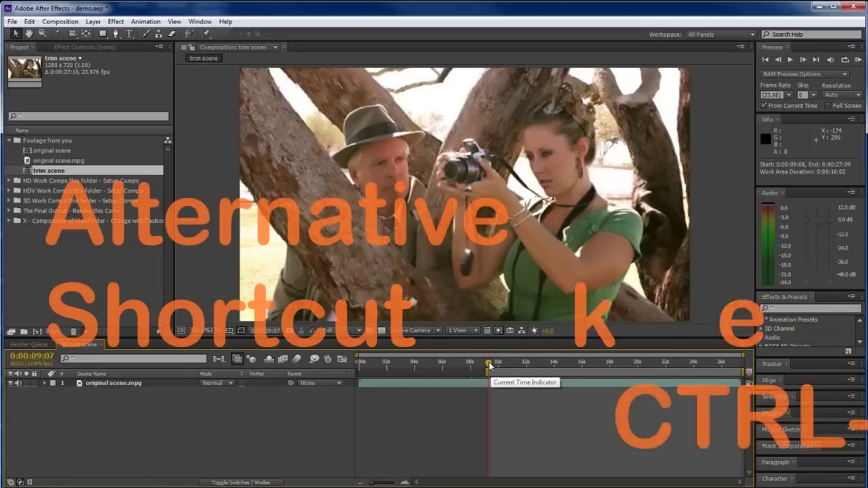
left_click(490, 366)
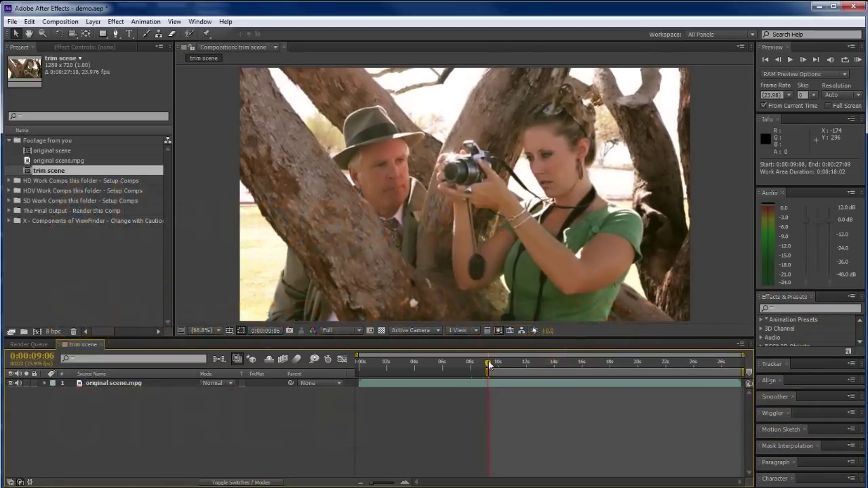
left_click_drag(490, 366, 554, 369)
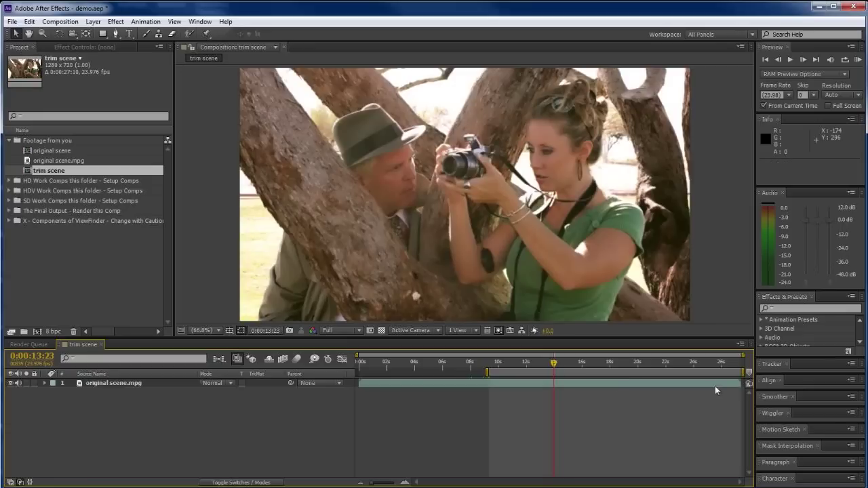
left_click_drag(747, 372, 555, 372)
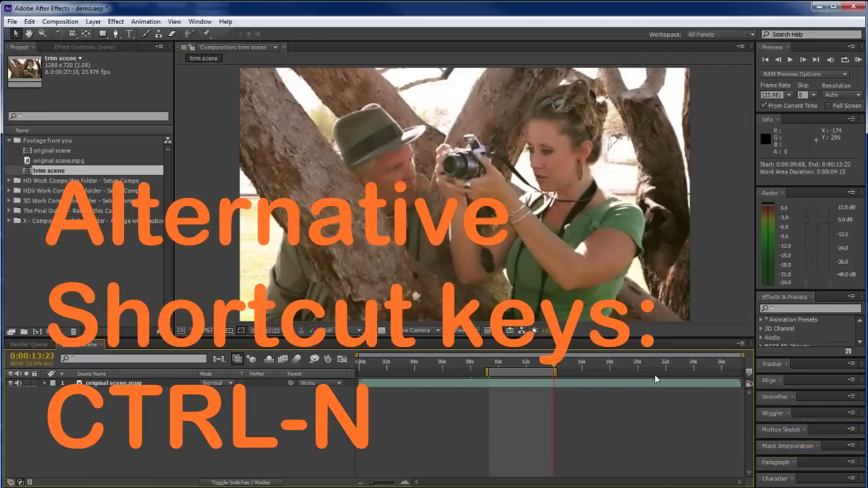
Step: Trim the comp to the work area and preview the 4:15-long result
right_click(514, 374)
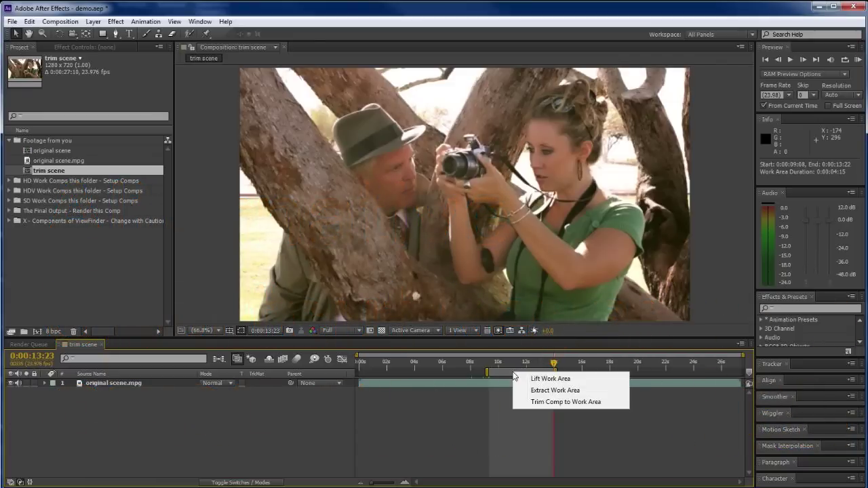
left_click(547, 402)
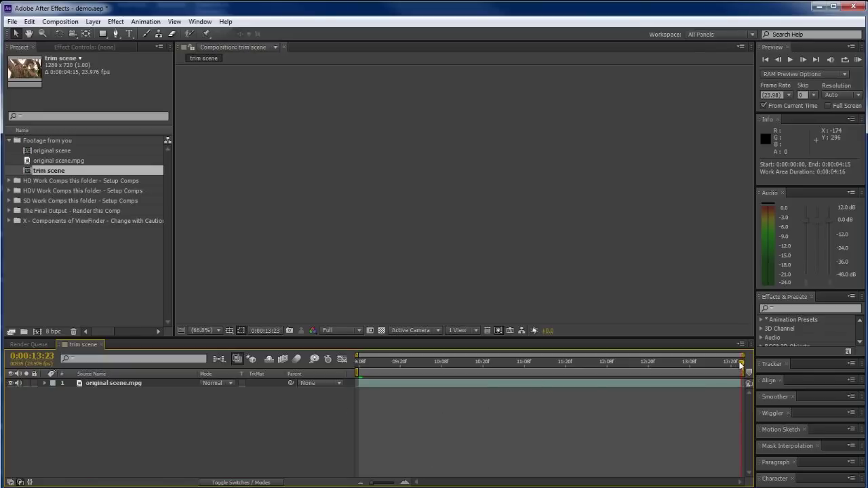
left_click_drag(741, 365, 335, 359)
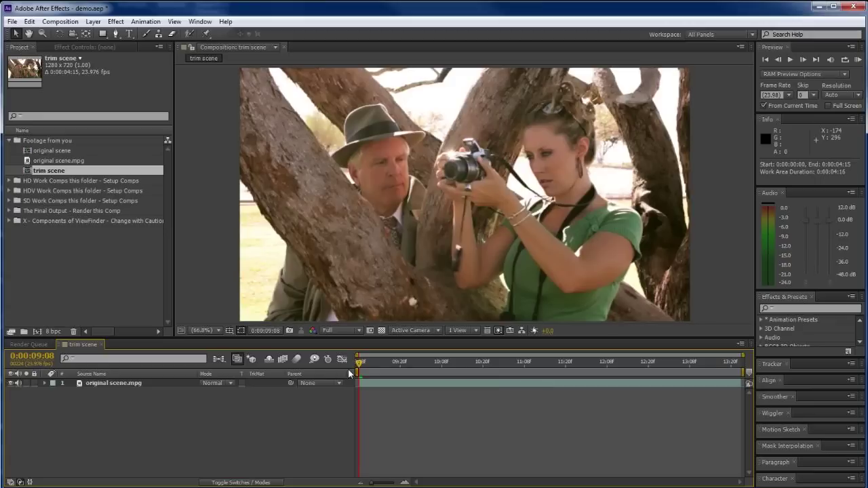
left_click_drag(359, 365, 343, 387)
Step: Reopen original scene and scrub to the bench shot near 0:00:20
double_click(52, 151)
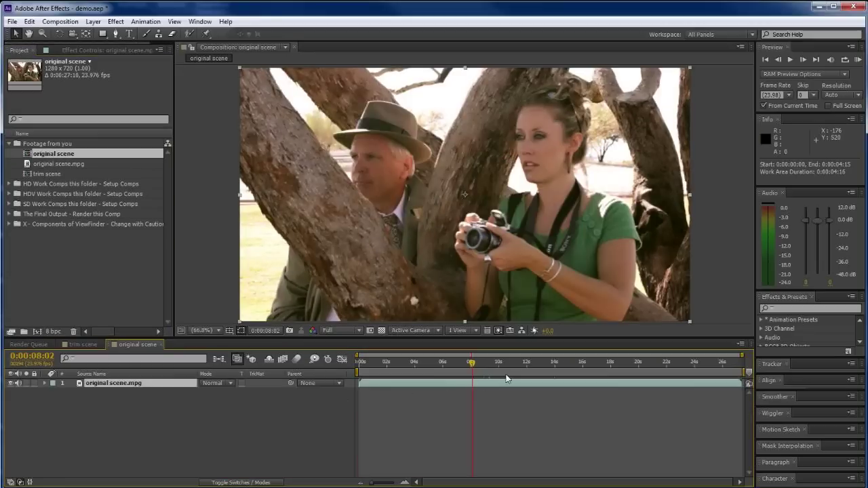
left_click_drag(473, 364, 627, 369)
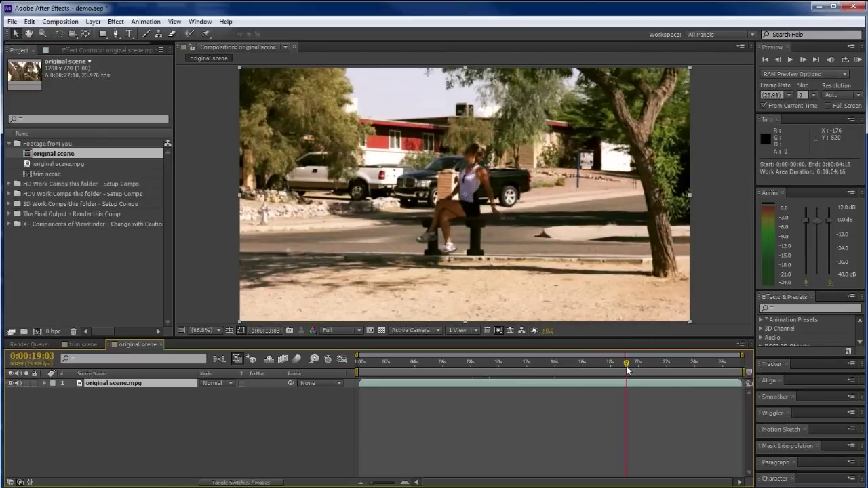
mouse_move(627, 369)
left_mouse_down()
mouse_move(681, 369)
mouse_move(600, 367)
mouse_move(656, 370)
mouse_move(643, 370)
left_mouse_up()
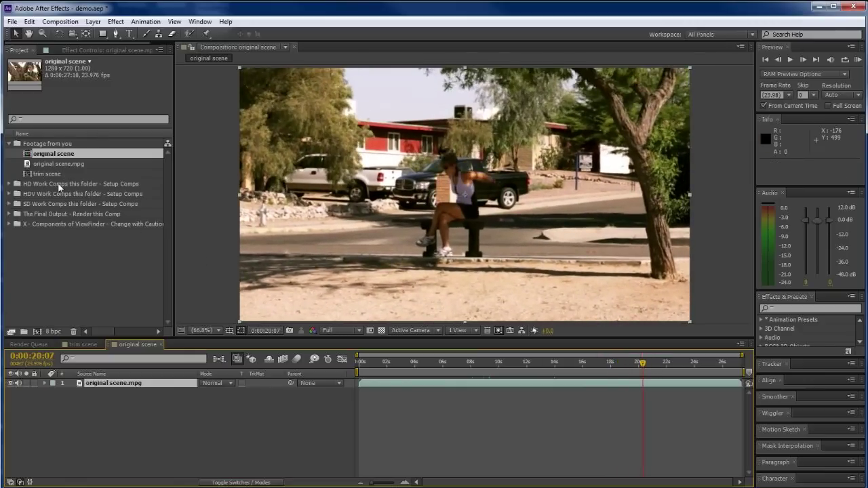
Step: Duplicate original scene with Ctrl+D, open the copy and rename it 'subject being shot'
left_click(61, 154)
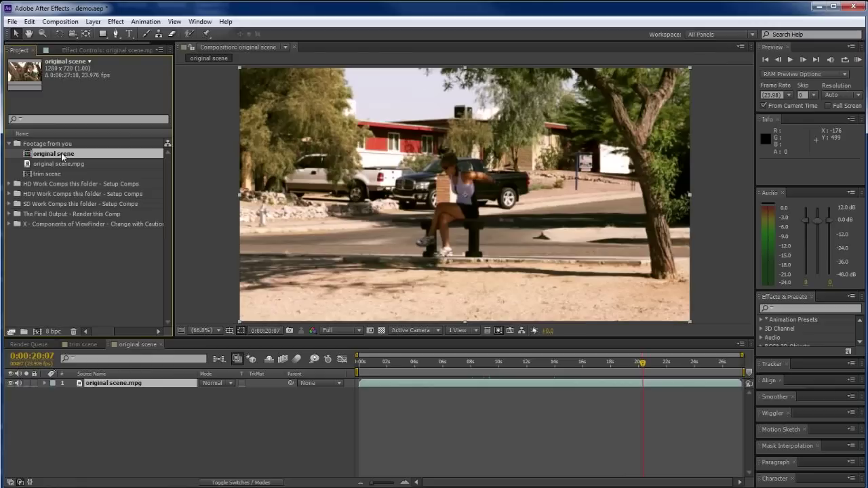
key("ctrl+d")
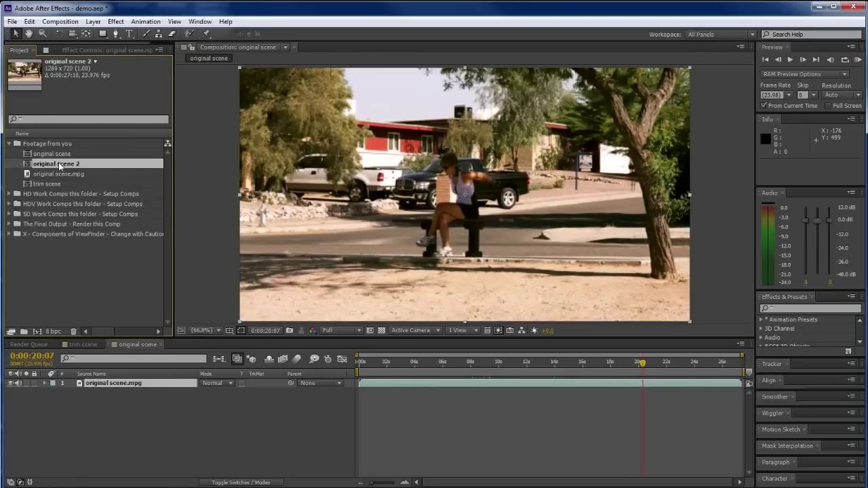
double_click(58, 164)
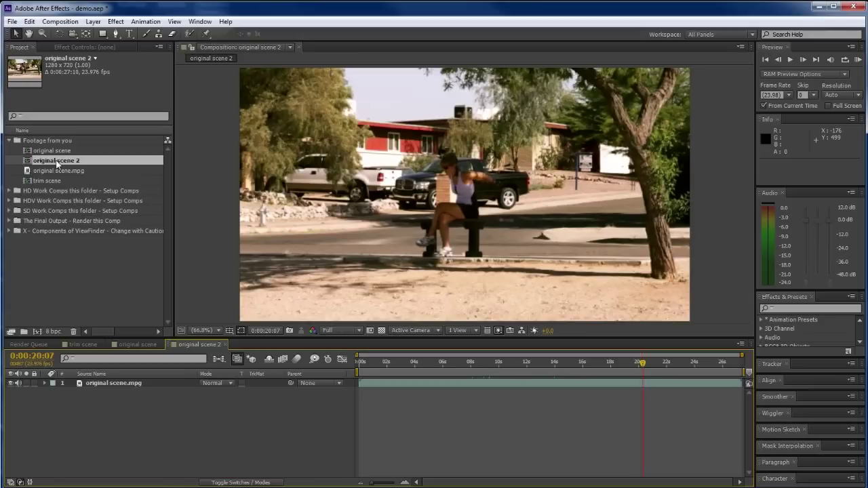
key("Return")
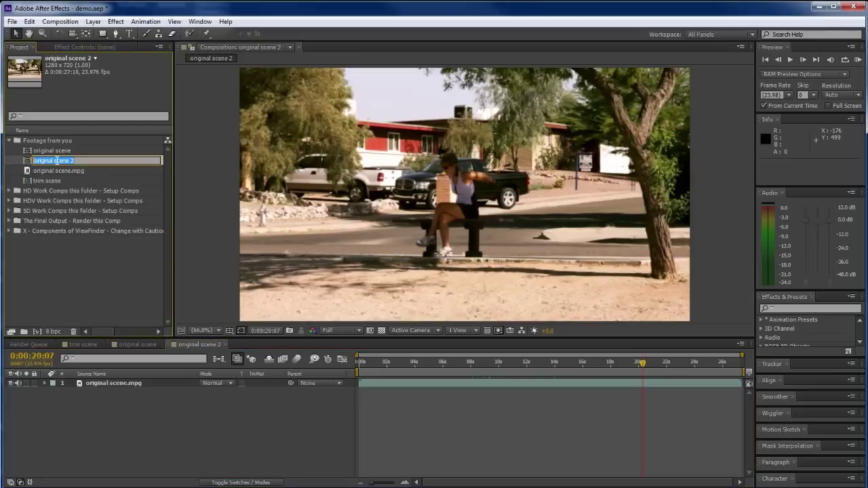
type("subject being shot")
key("Return")
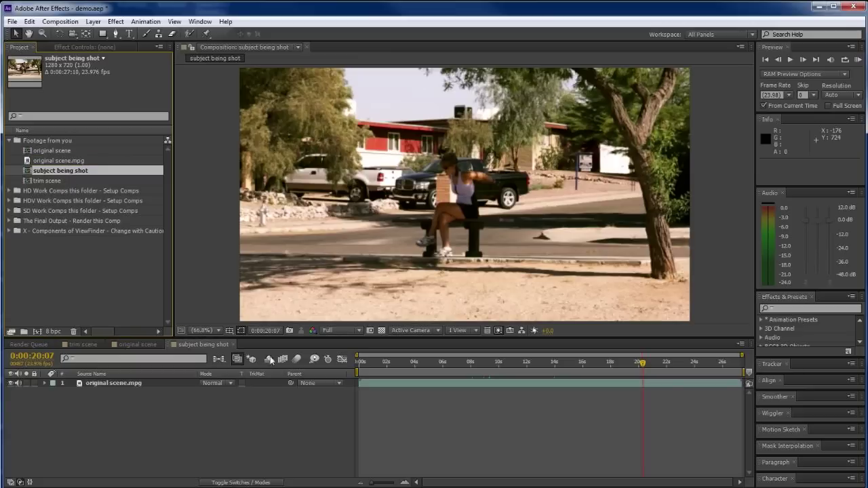
Step: Set the work area from 18:20 to 22:06 around the bench shot
left_click_drag(643, 368, 623, 367)
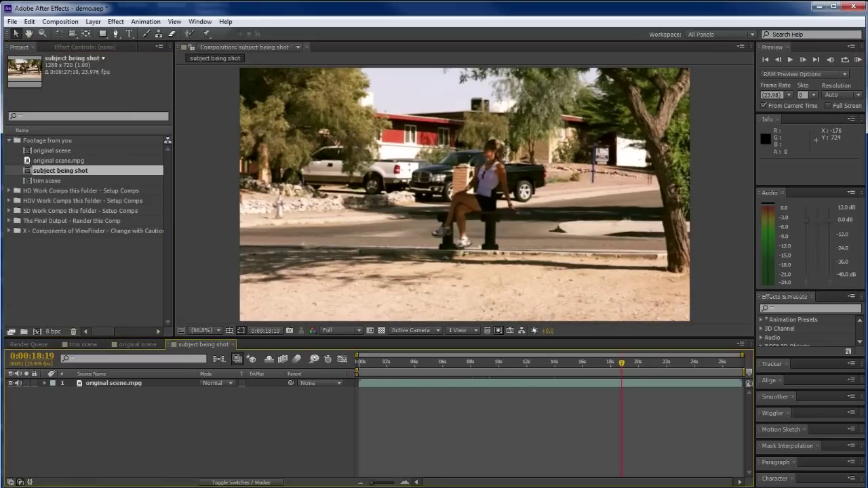
left_click_drag(360, 373, 670, 365)
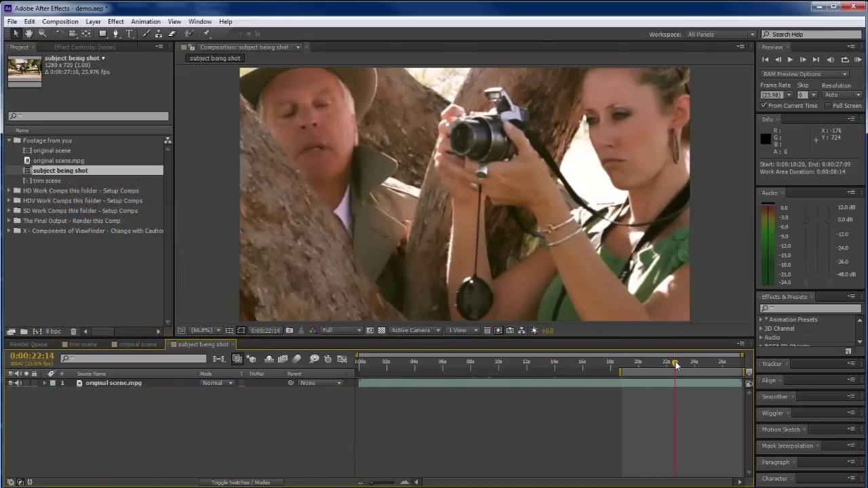
left_click(671, 365)
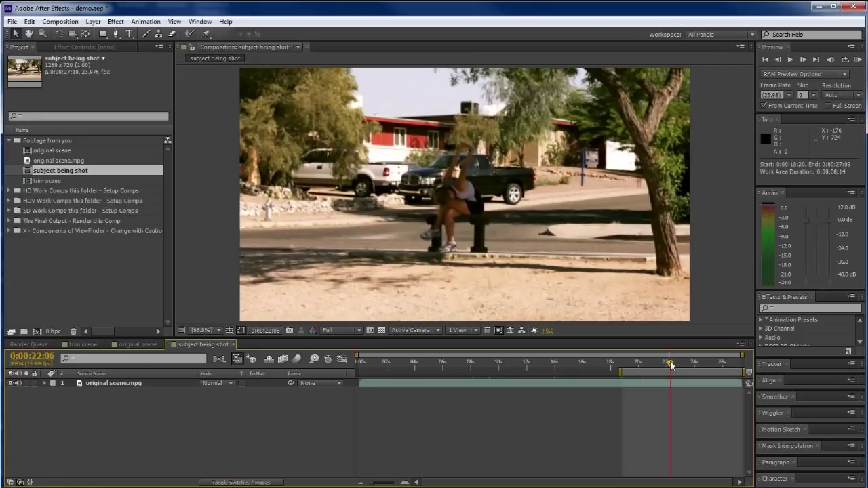
left_click_drag(746, 373, 671, 373)
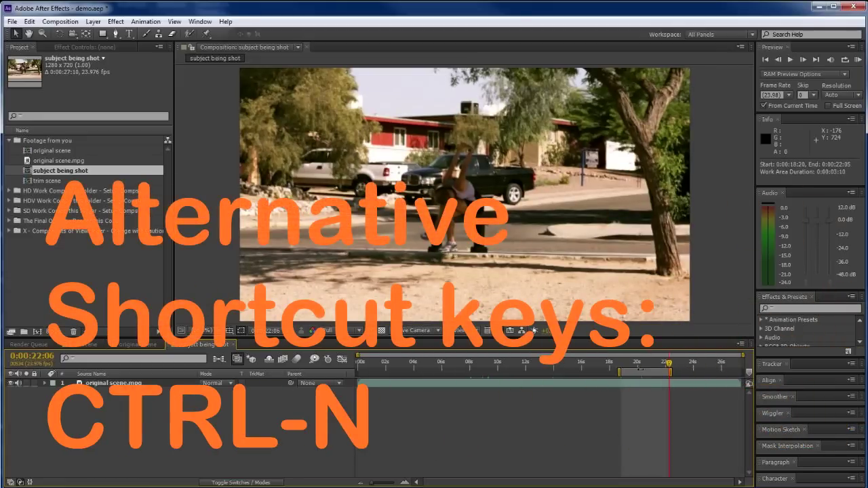
Step: Trim the comp to the work area, leaving a 3:10 clip, and scrub through it
right_click(638, 371)
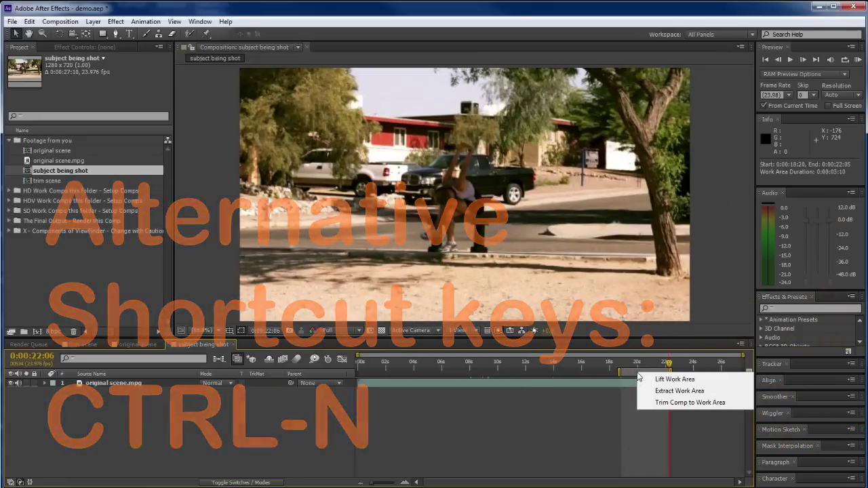
left_click(670, 402)
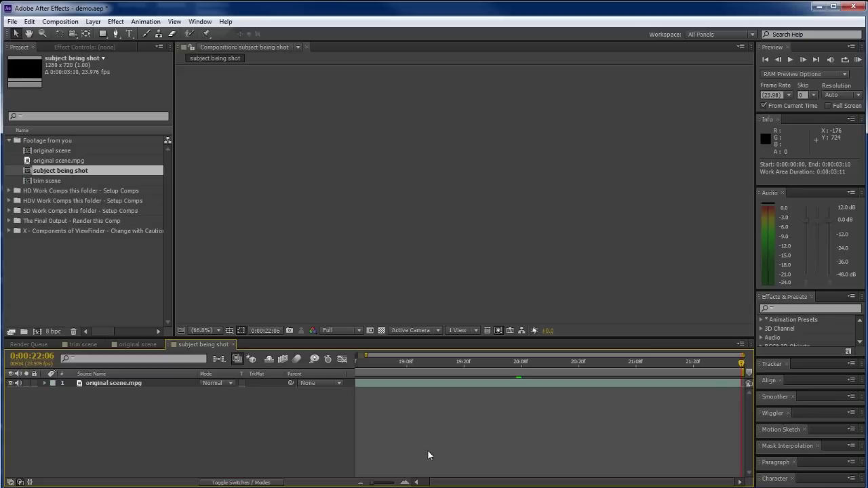
left_click_drag(372, 485, 352, 486)
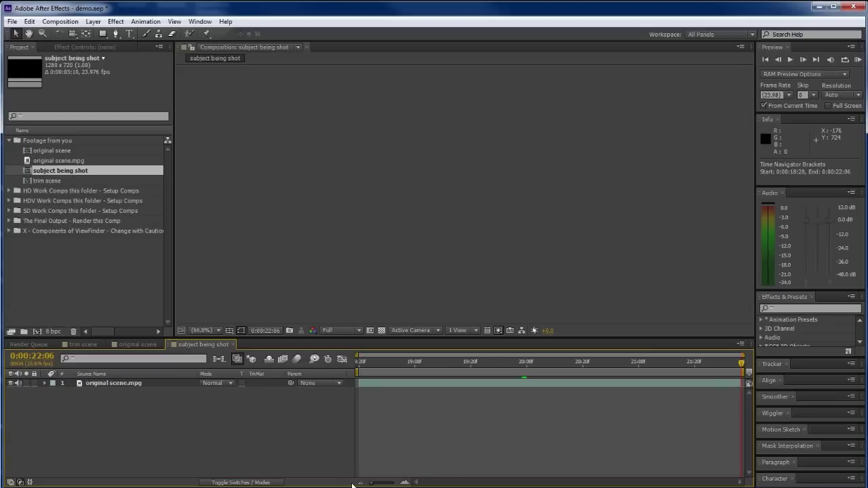
left_click_drag(741, 367, 381, 367)
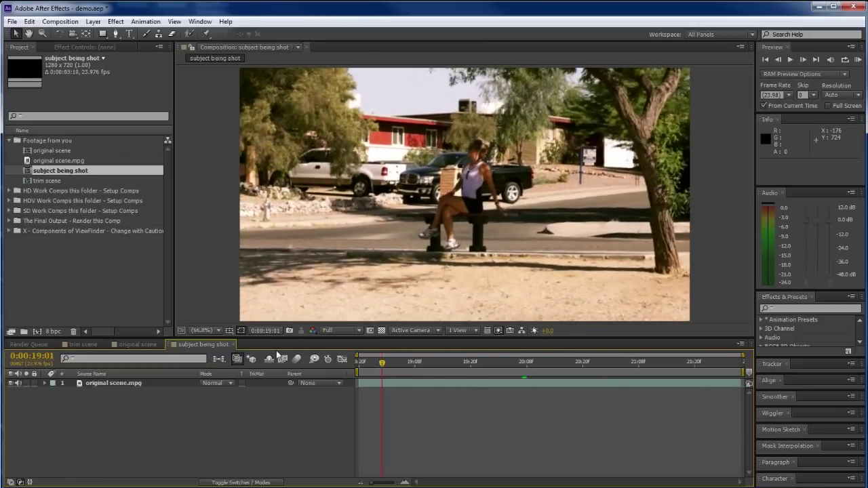
Step: Add subject being shot as a layer in trim scene near 0:00:10:09
left_click(83, 345)
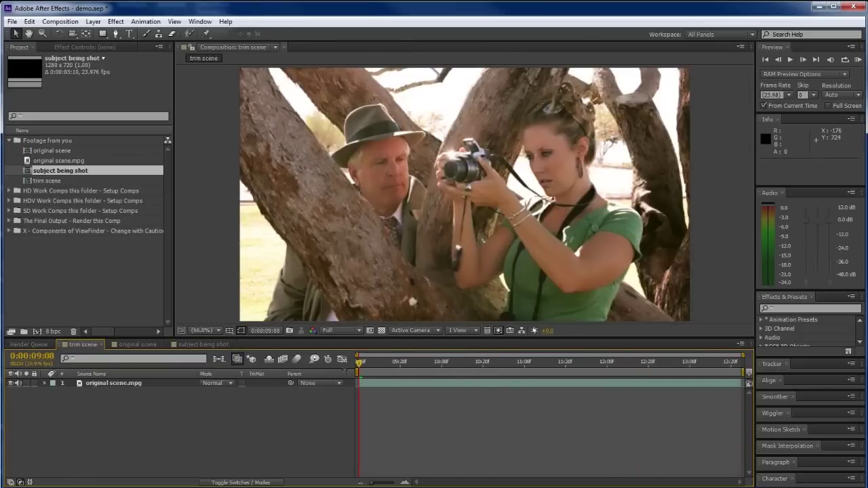
left_click_drag(359, 366, 528, 386)
left_click_drag(346, 384, 445, 407)
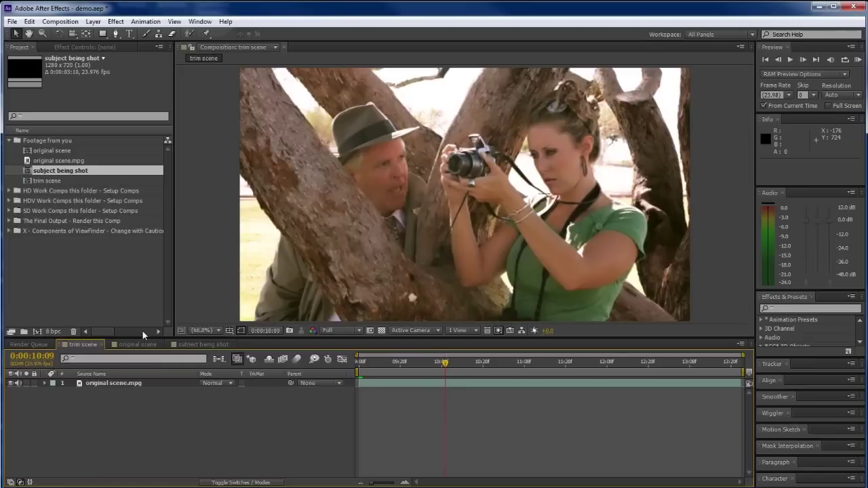
left_click_drag(70, 170, 105, 382)
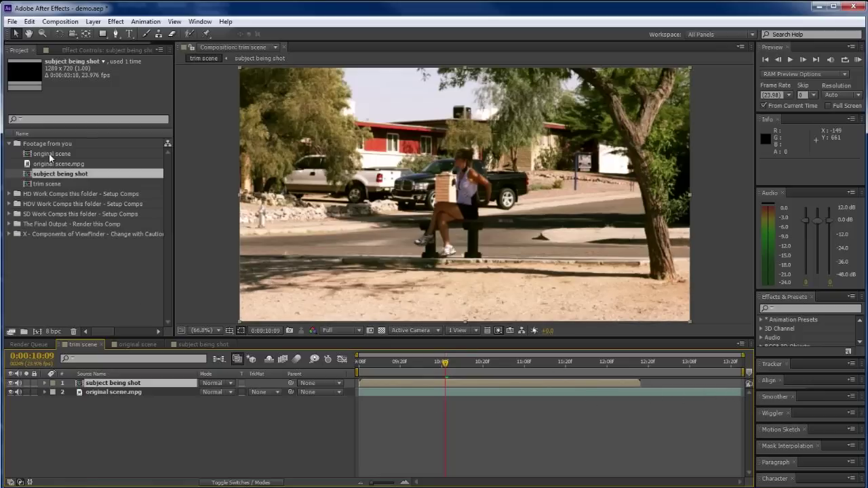
Step: Add subject being shot to original scene and slide it to span 9:04 to 12:13
left_click(139, 345)
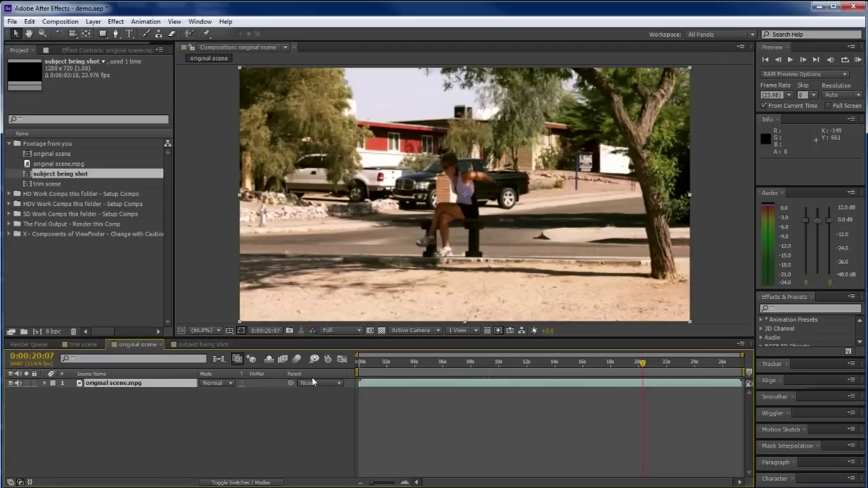
left_click_drag(359, 364, 485, 379)
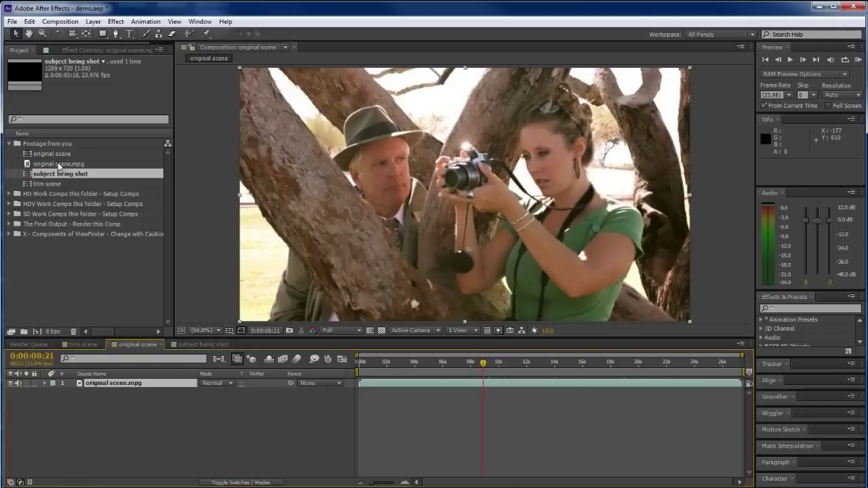
left_click_drag(59, 172, 92, 384)
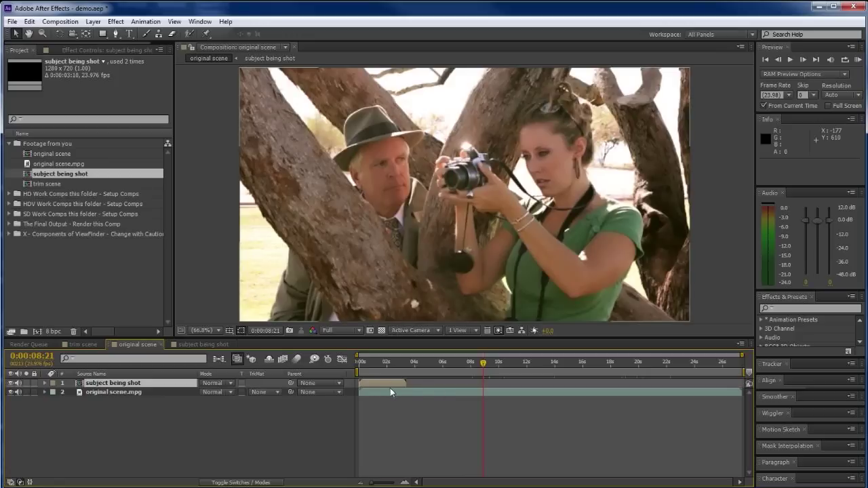
left_click_drag(377, 382, 542, 367)
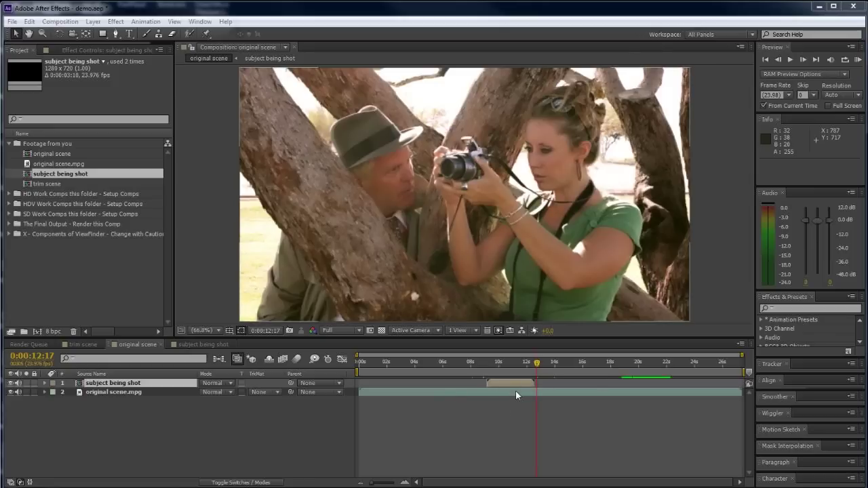
Step: Close the original scene, subject being shot and trim scene timelines, then deselect in the Project panel
left_click(161, 344)
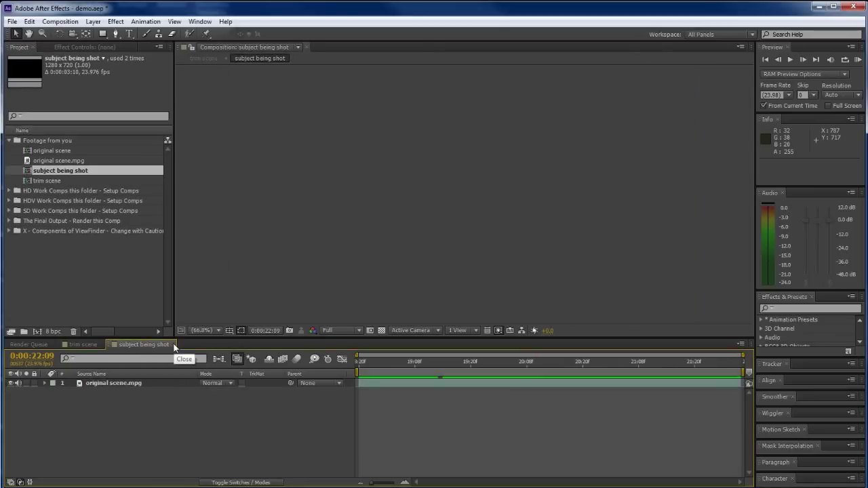
left_click(174, 344)
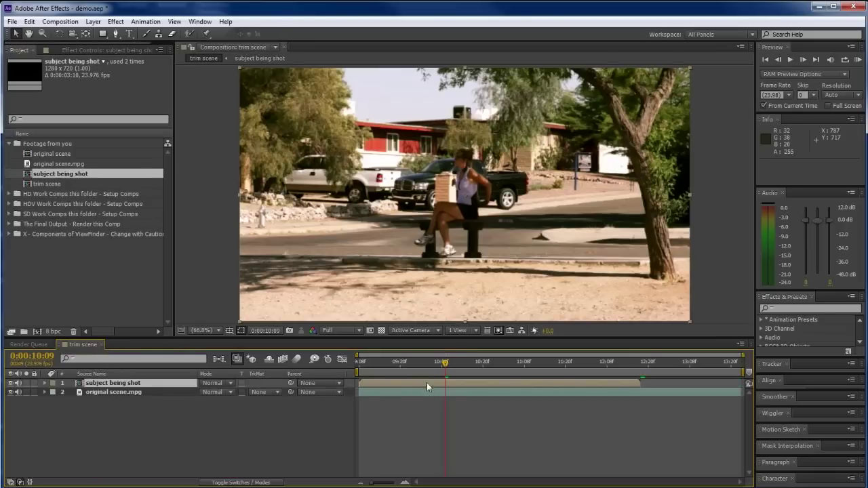
left_click_drag(444, 364, 393, 366)
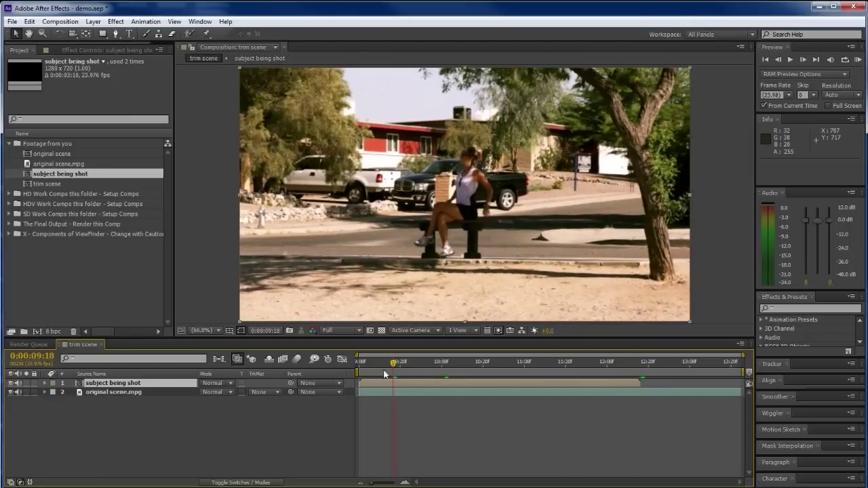
left_click(99, 344)
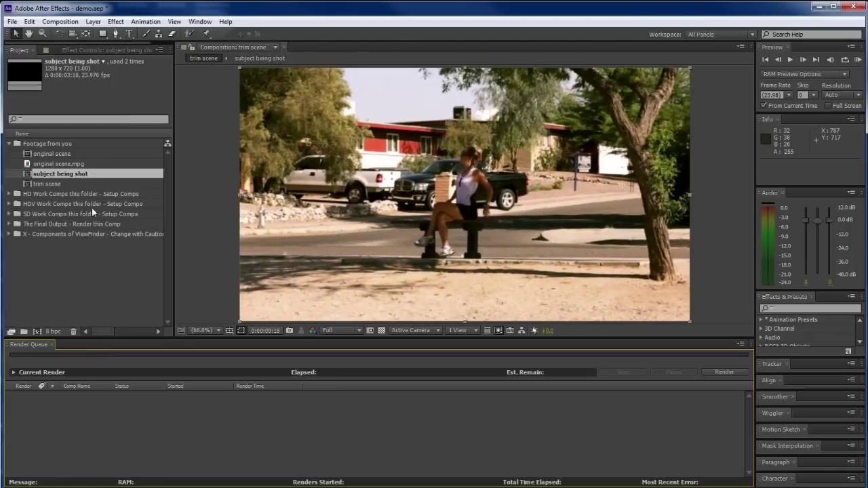
left_click(52, 173)
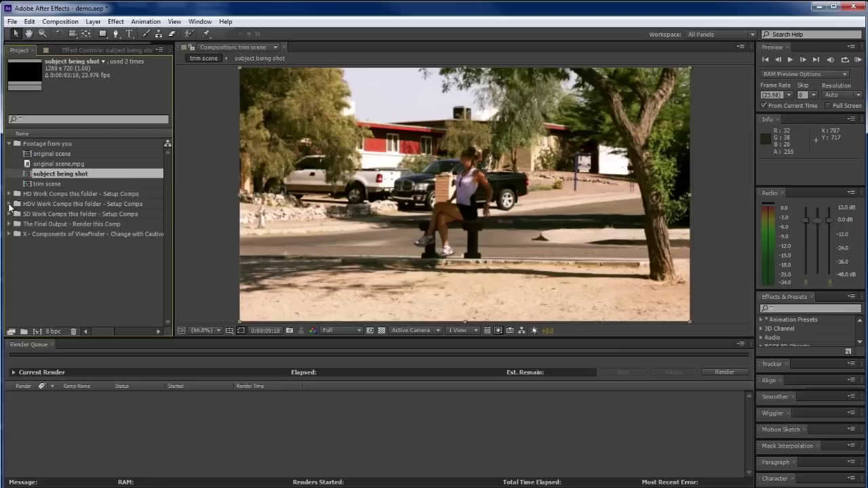
left_click(131, 295)
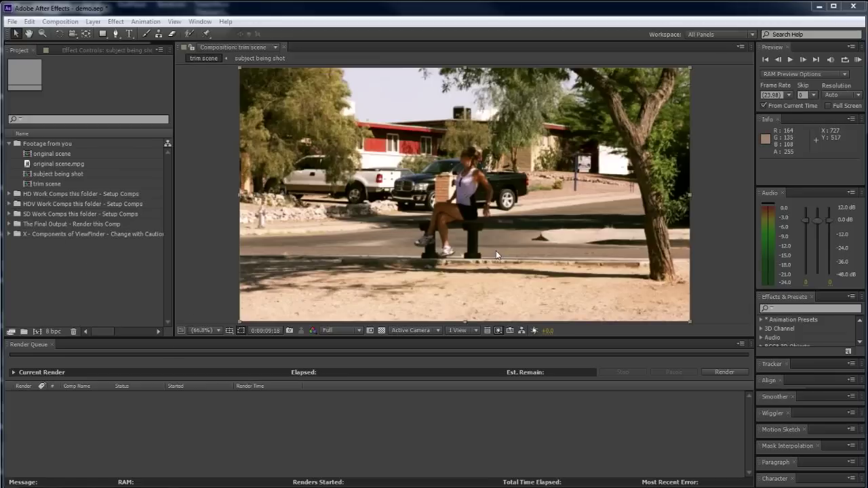
Step: Import 000269396-pre-keyed-humor-a-man-pops-int.mp4 and file it in Footage from you
double_click(102, 276)
left_click(151, 64)
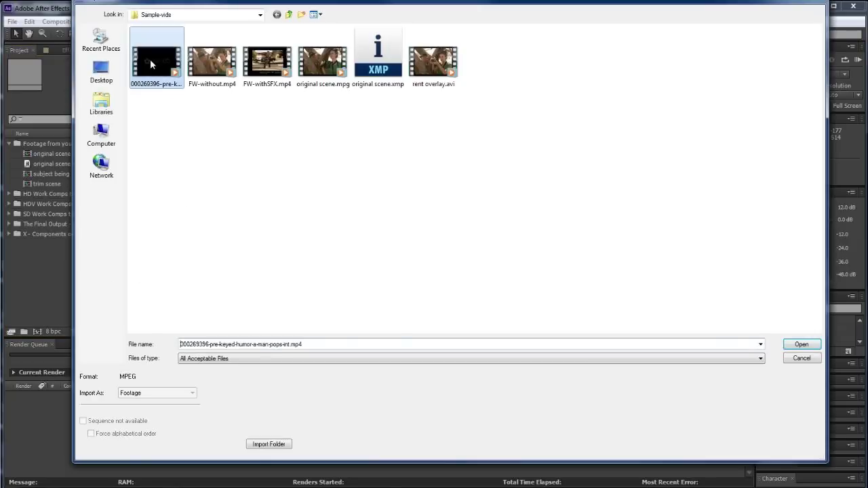
left_click(802, 344)
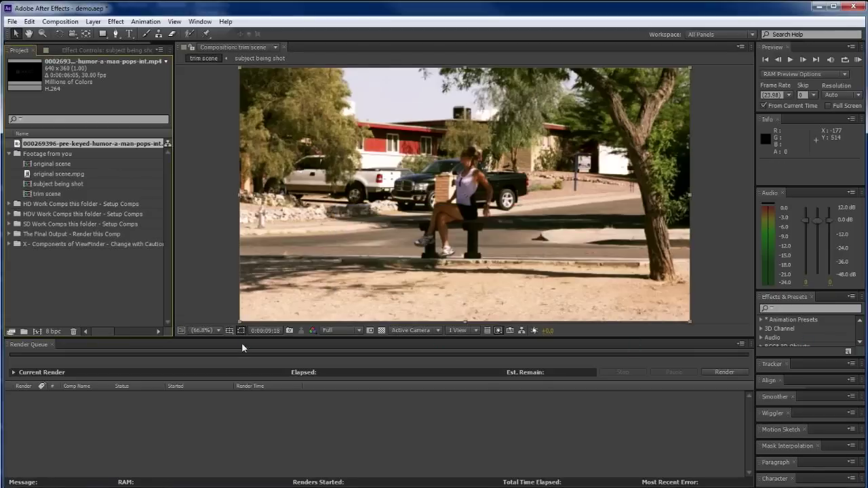
left_click_drag(87, 141, 89, 155)
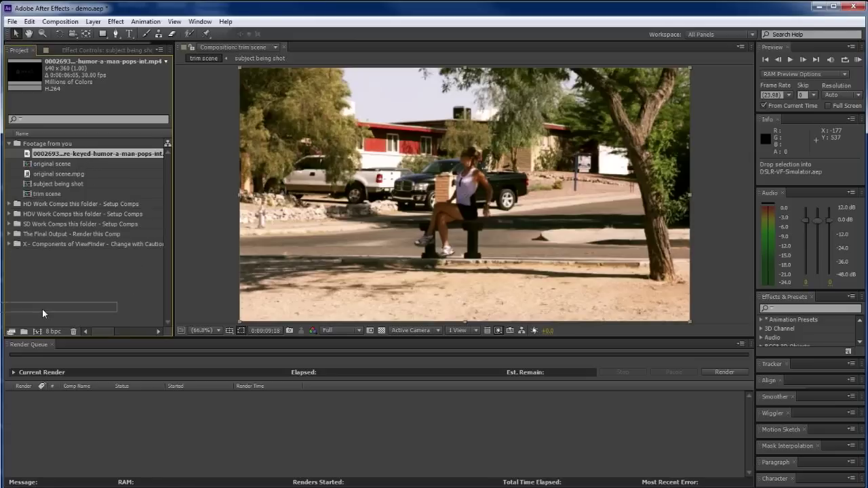
Step: Make a comp from the pre-keyed man clip and fit its layer to the comp with Transform > Fit to Comp
left_click(38, 334)
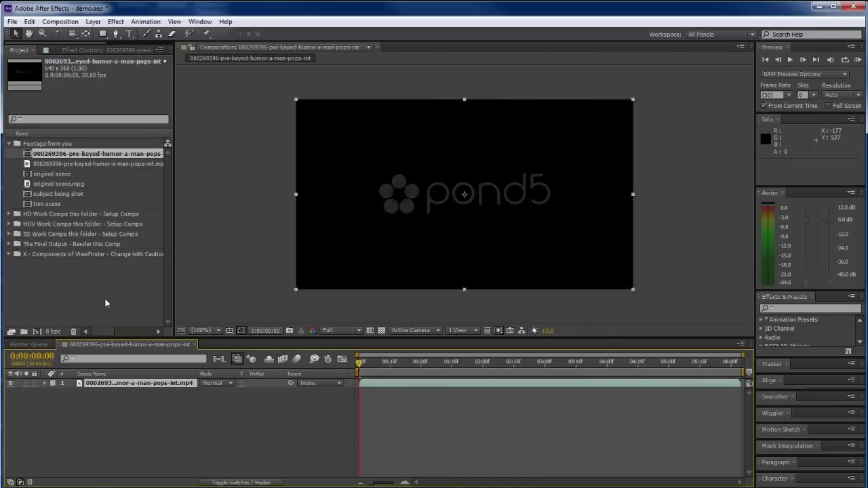
left_click_drag(359, 367, 581, 383)
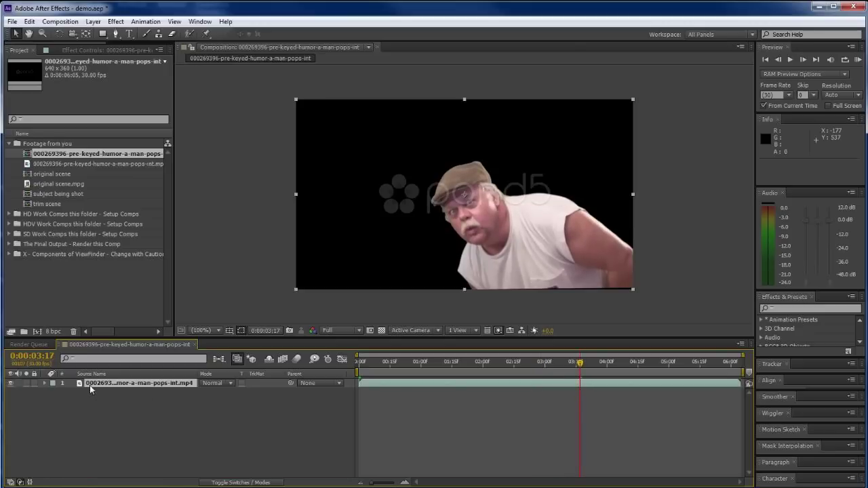
right_click(138, 384)
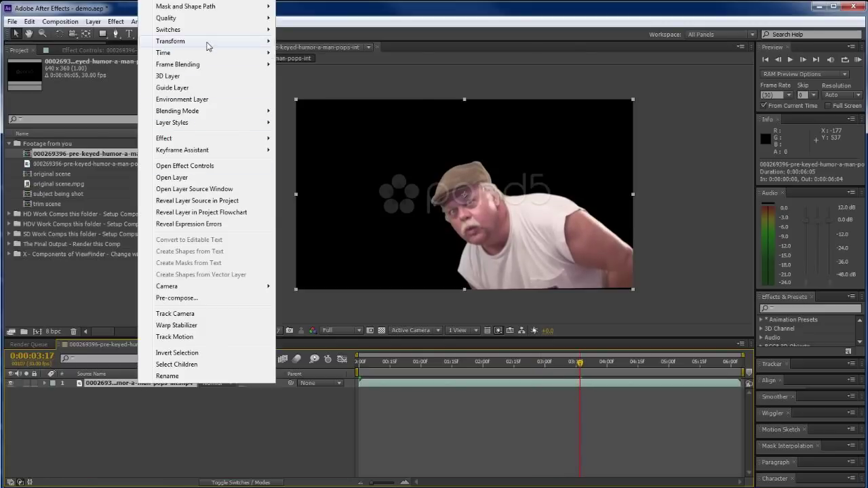
mouse_move(270, 44)
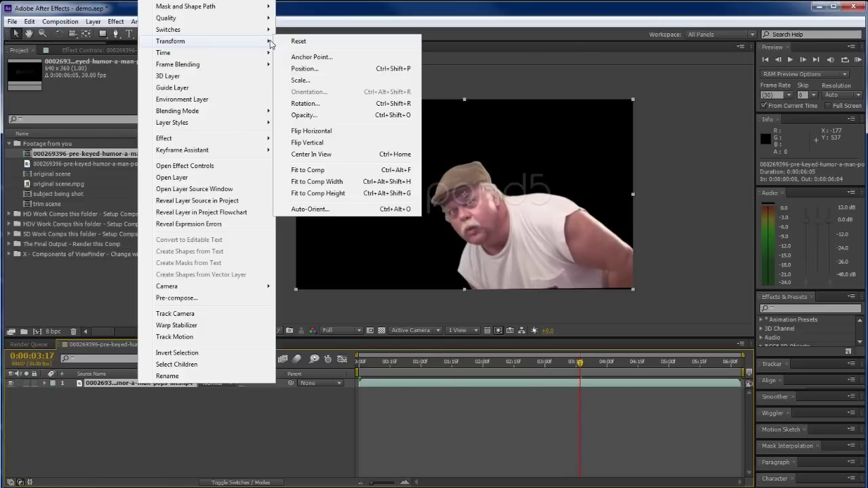
left_click(321, 171)
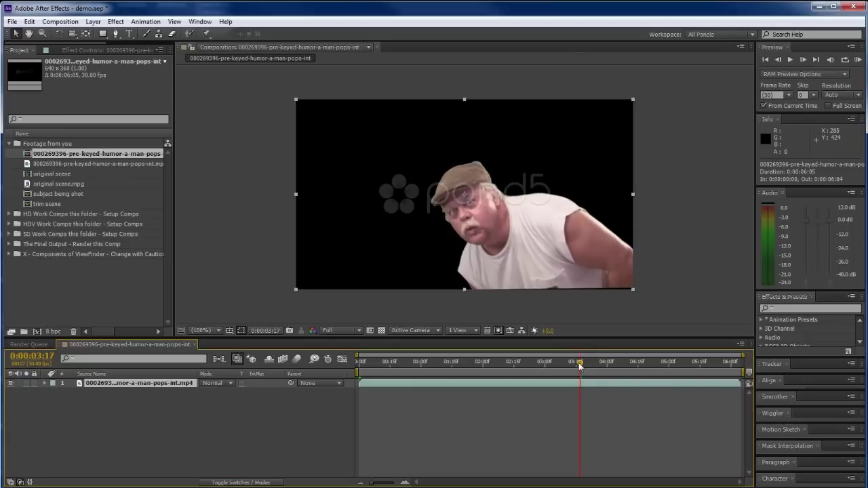
Step: Nudge the time a few frames and select the trim scene and subject being shot comps
left_click_drag(581, 367, 500, 387)
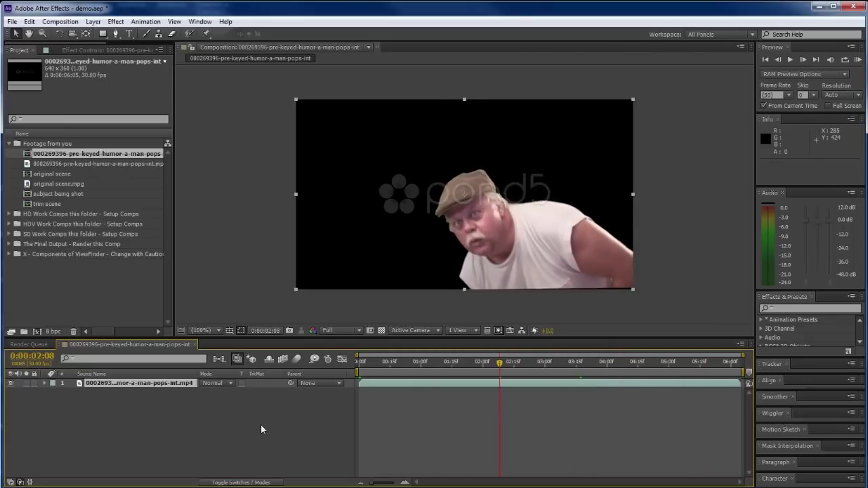
left_click(49, 204)
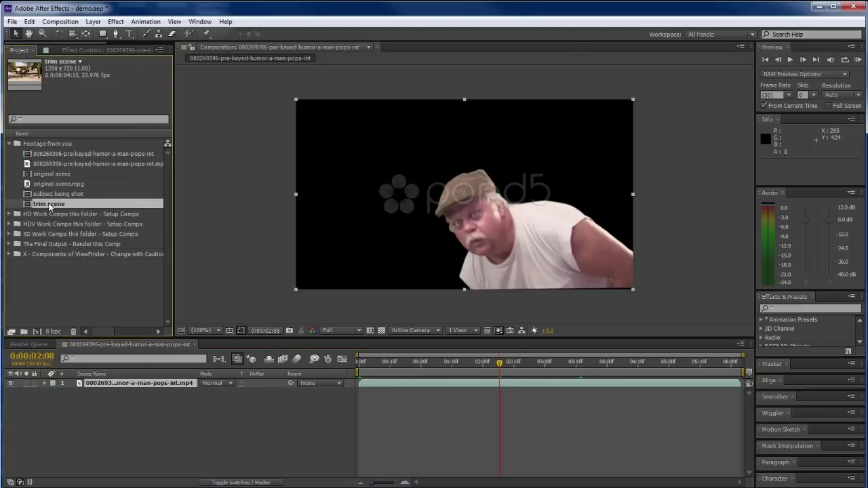
left_click(58, 194)
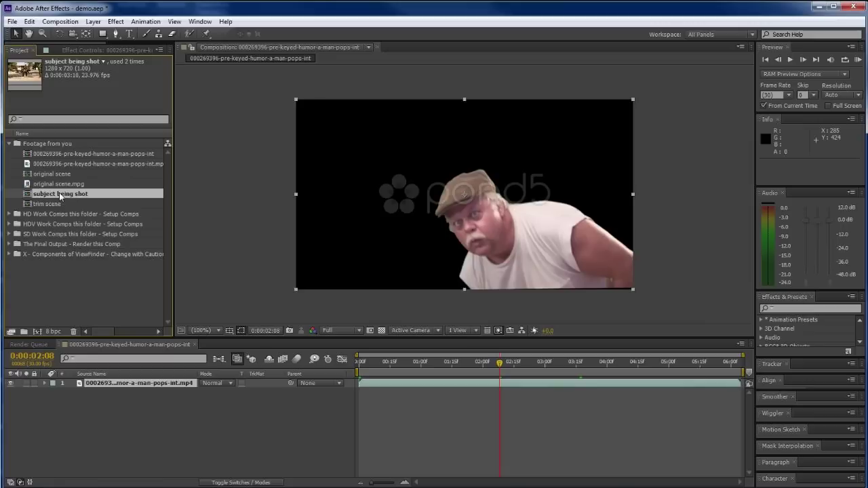
Step: Open the subject being shot comp and drop the pre-keyed man footage above original scene.mpg
double_click(59, 193)
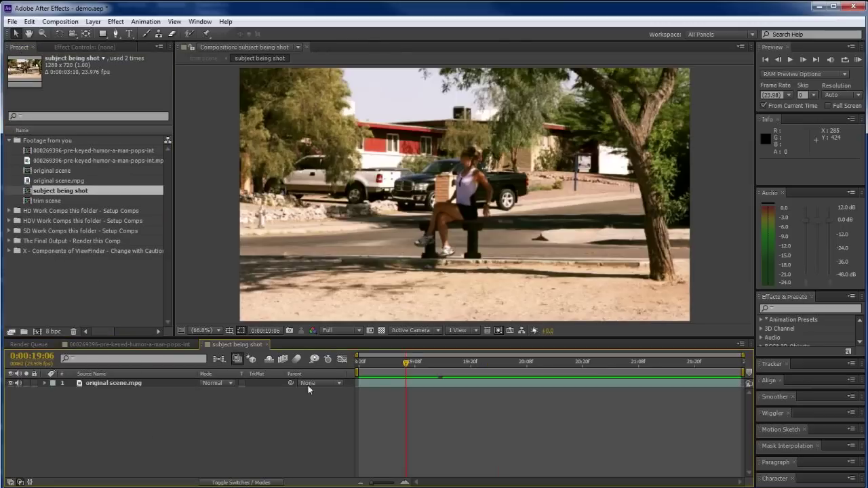
left_click_drag(407, 363, 388, 386)
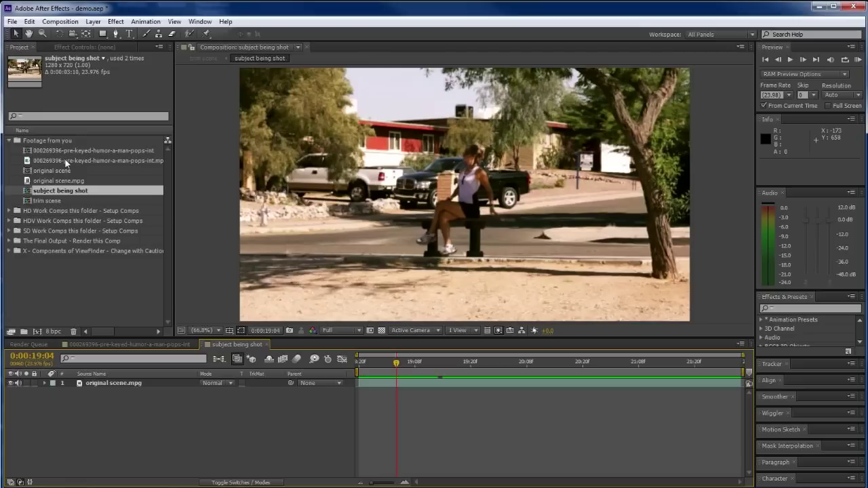
left_click_drag(66, 162, 107, 379)
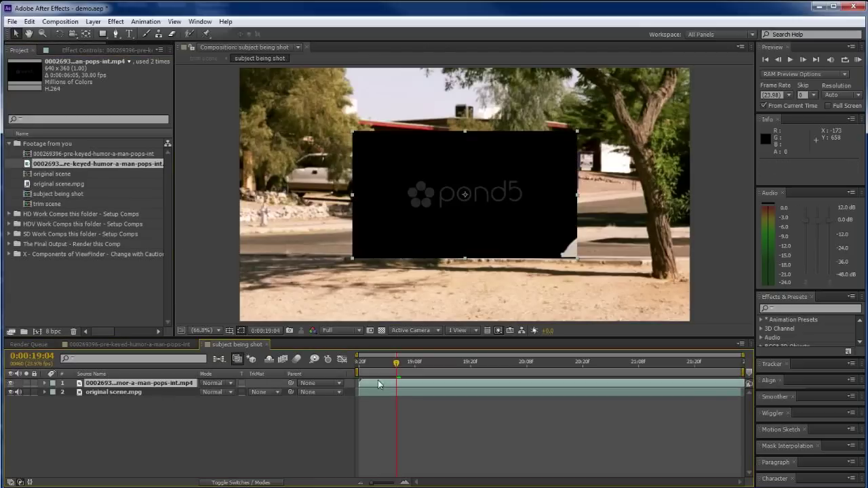
Step: Scrub the clip to find where the man appears, then hide the keyed footage layer
left_click_drag(401, 364, 359, 363)
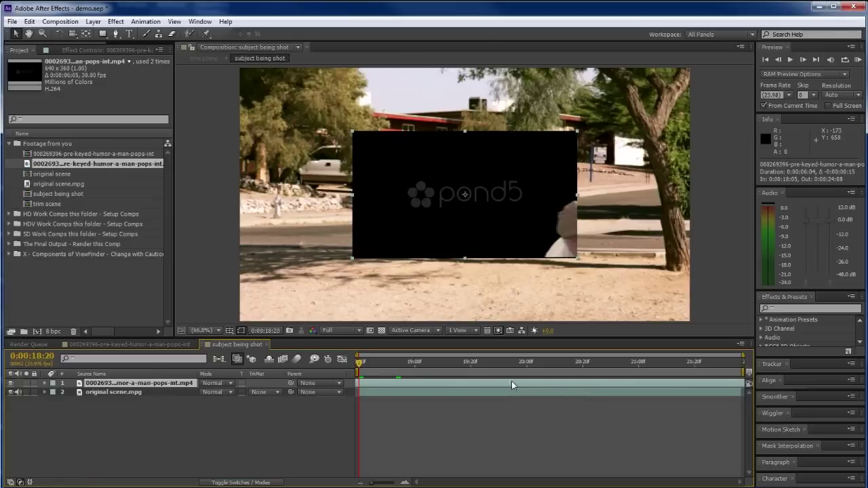
left_click_drag(363, 366, 749, 373)
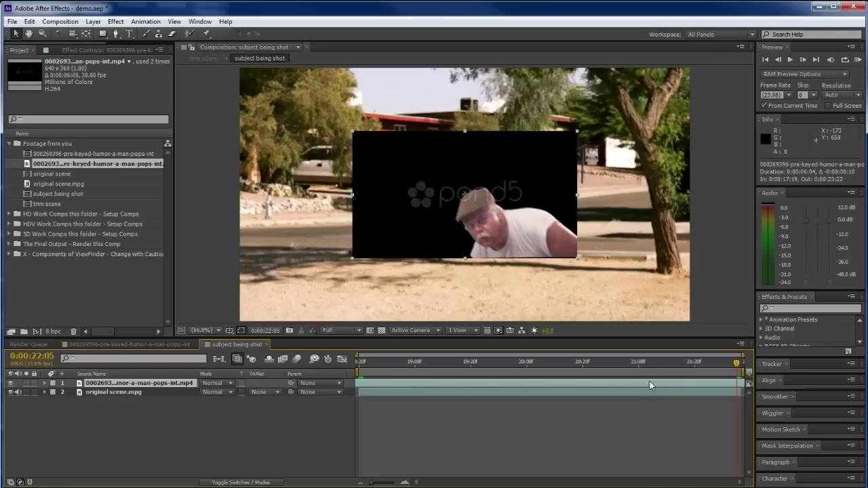
left_click(724, 364)
left_click_drag(723, 364, 359, 384)
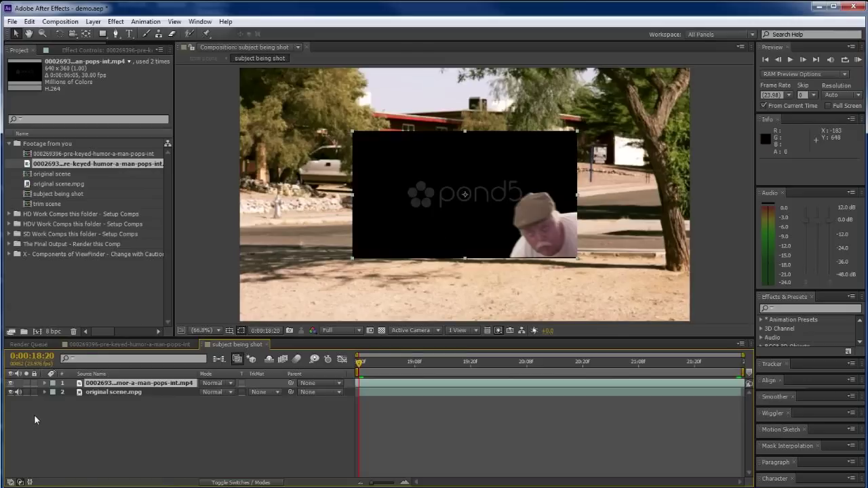
left_click(10, 384)
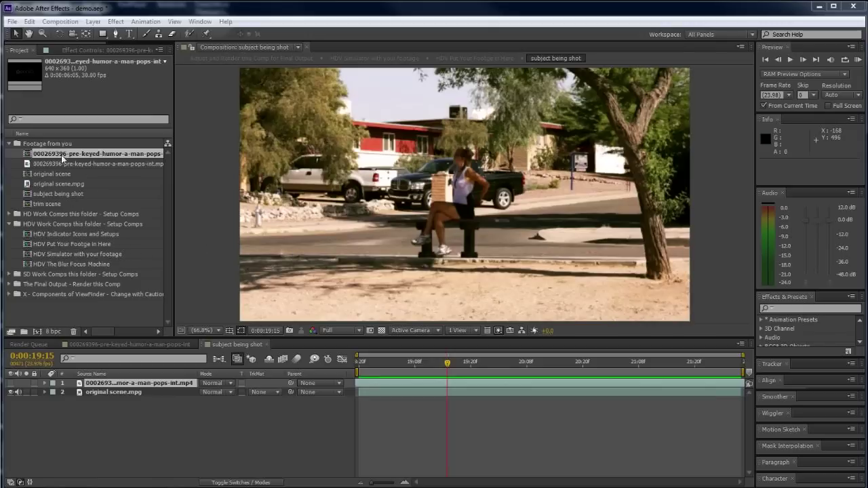
Step: Open the three HDV comps and close the pre-keyed man and subject being shot tabs
left_click(9, 144)
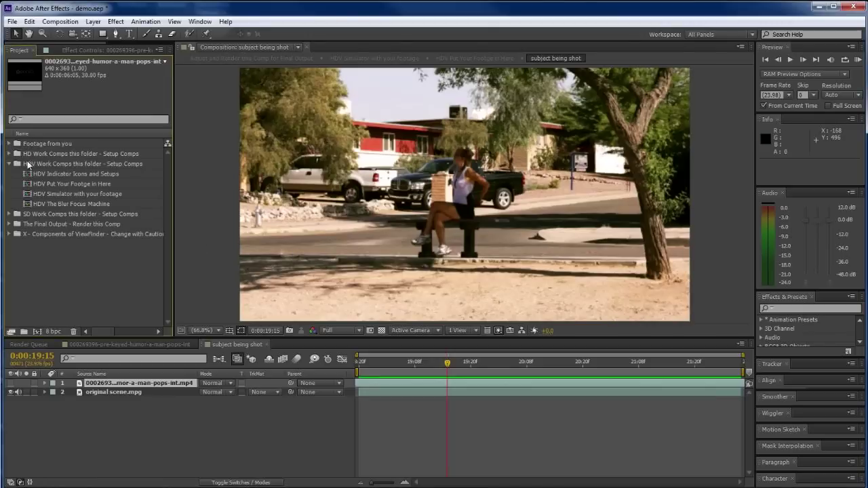
double_click(78, 175)
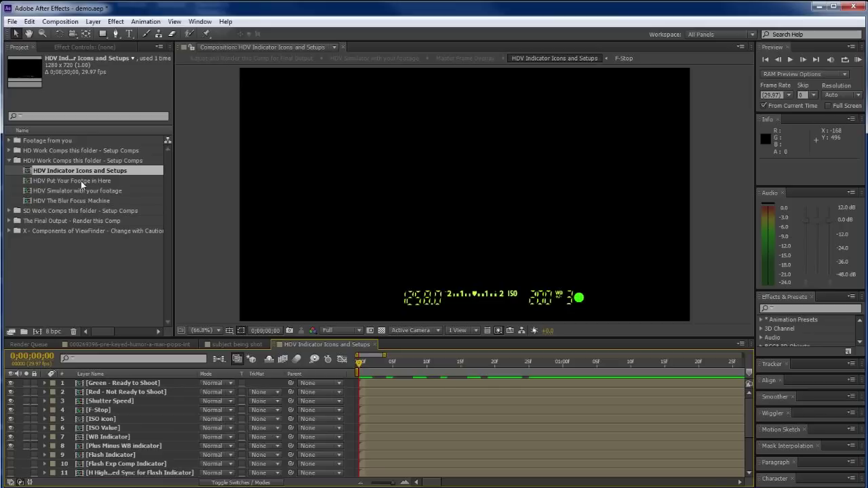
double_click(80, 181)
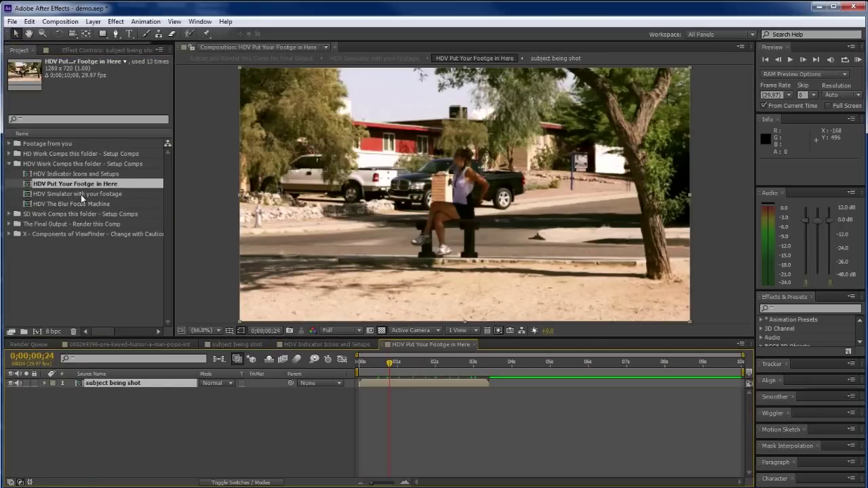
double_click(81, 194)
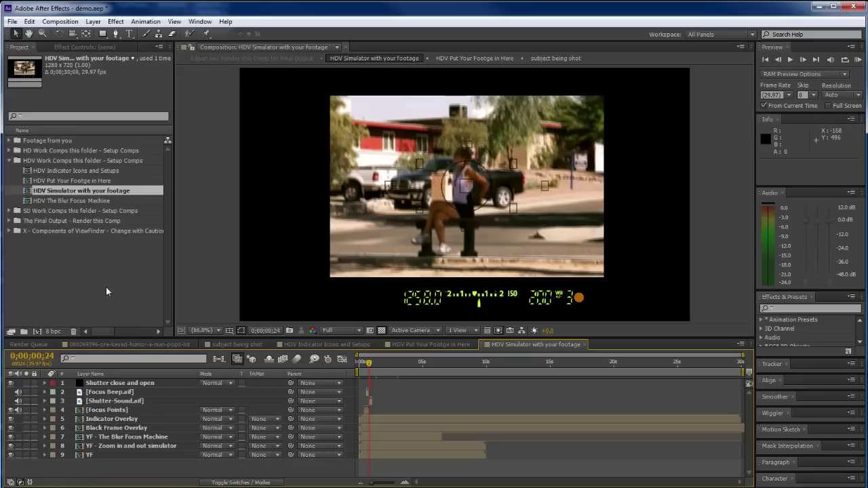
left_click(186, 345)
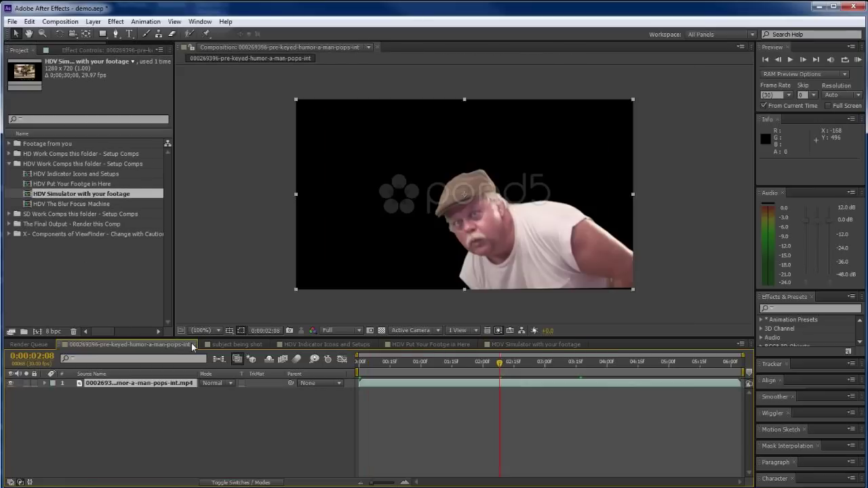
left_click(193, 345)
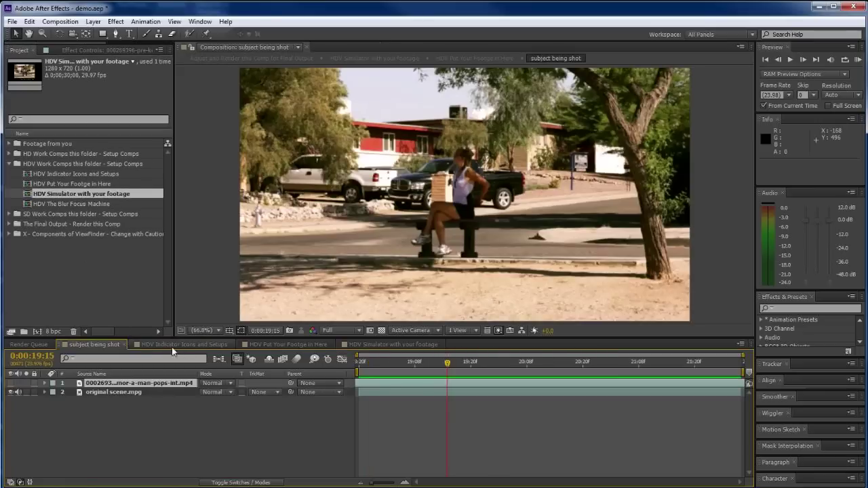
left_click(125, 345)
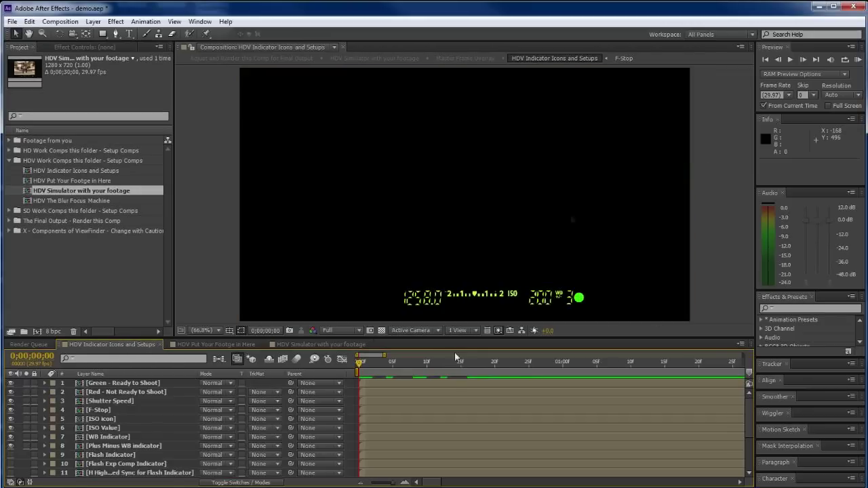
left_click(129, 298)
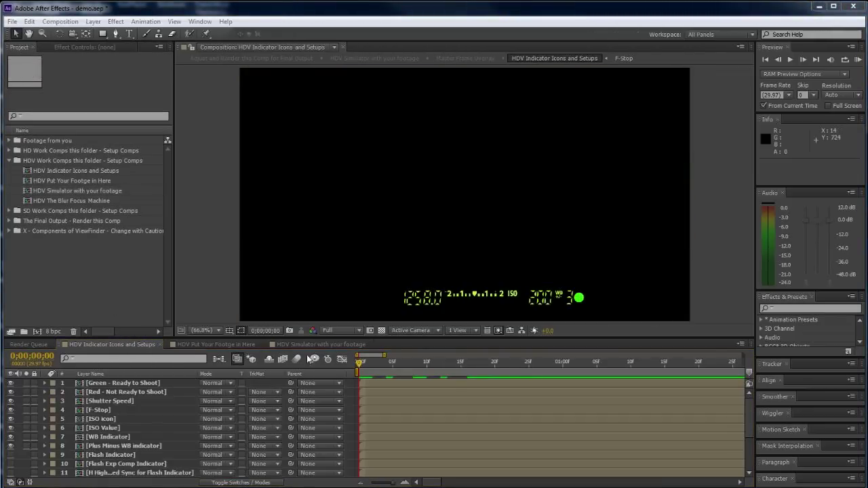
Step: Drag subject being shot into HDV Put Your Footage in Here and view it in the simulator
left_click(208, 344)
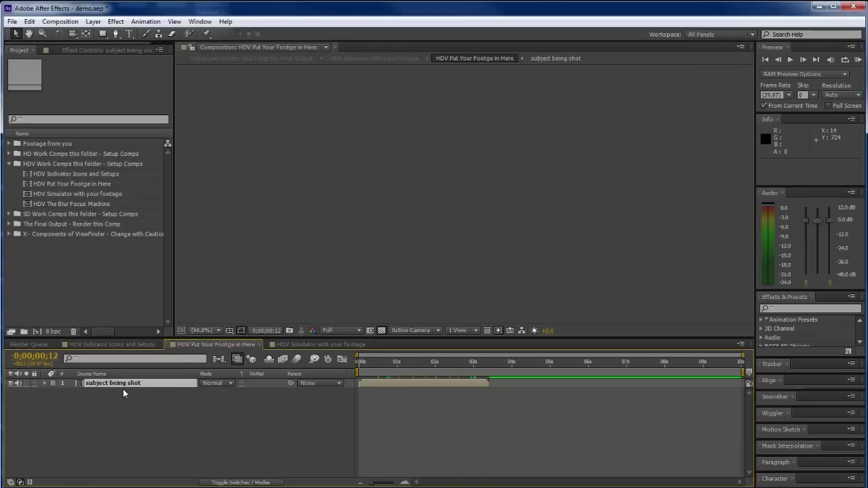
left_click(10, 143)
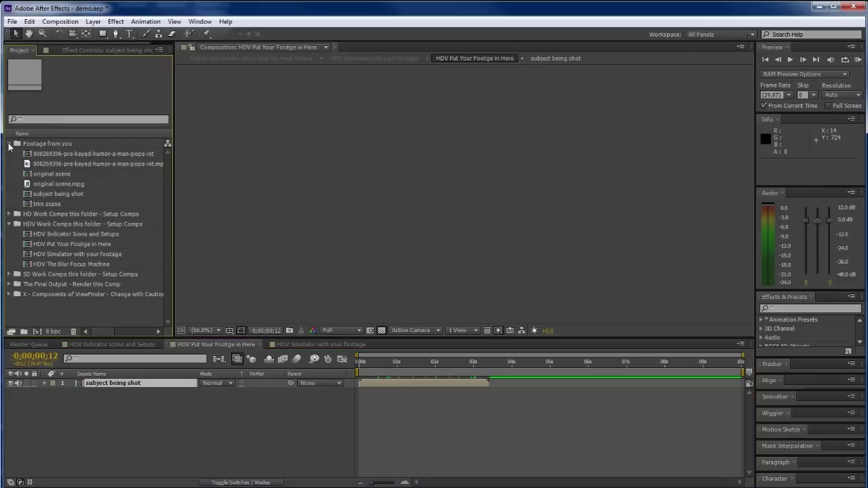
left_click(46, 195)
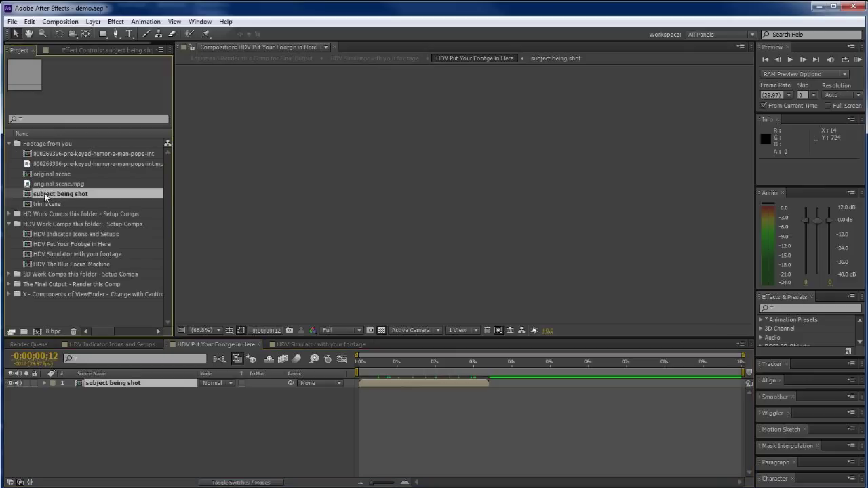
left_click_drag(46, 197, 66, 196)
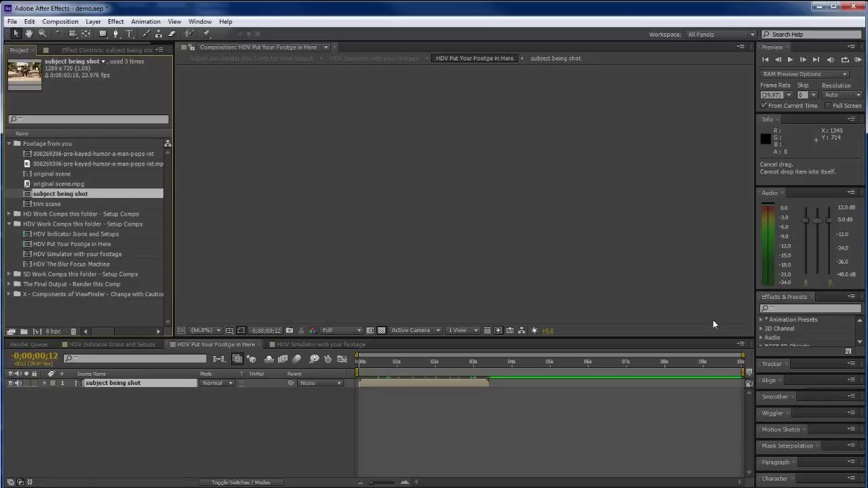
left_click(316, 345)
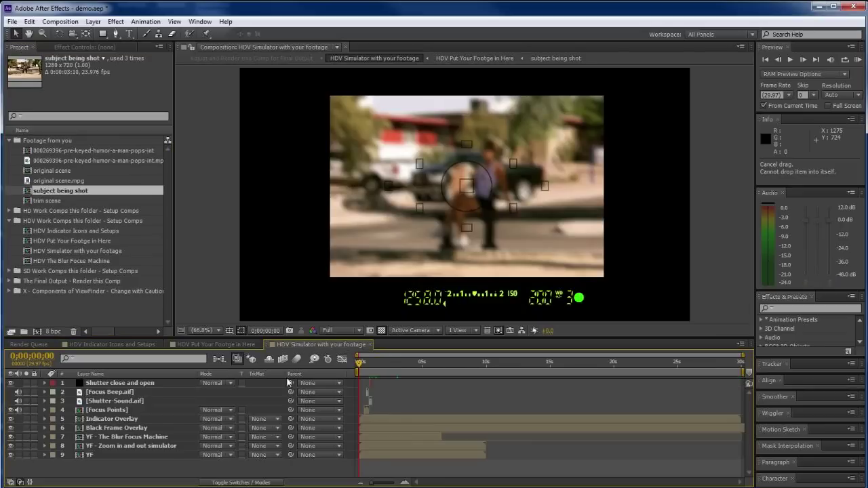
Step: Scrub the simulator preview and expand layer 1, Shutter close and open, to its Transform properties
mouse_move(360, 367)
left_mouse_down()
mouse_move(381, 371)
mouse_move(362, 363)
mouse_move(372, 364)
left_mouse_up()
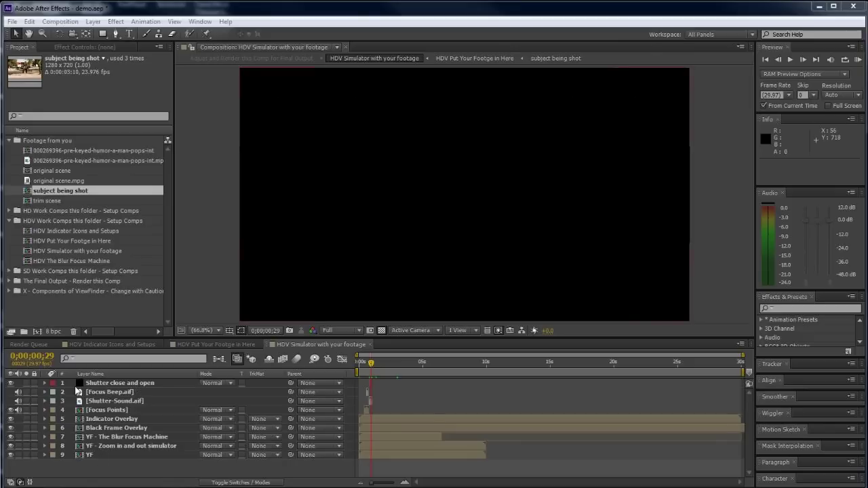
left_click(44, 384)
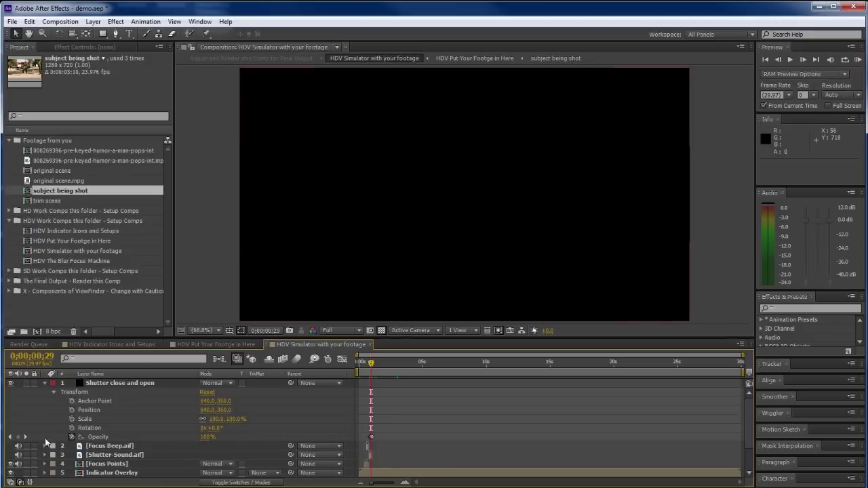
Step: Step between the shutter layer's 0% and 100% Opacity keyframes around frames 21–27
left_click(10, 439)
left_click(10, 440)
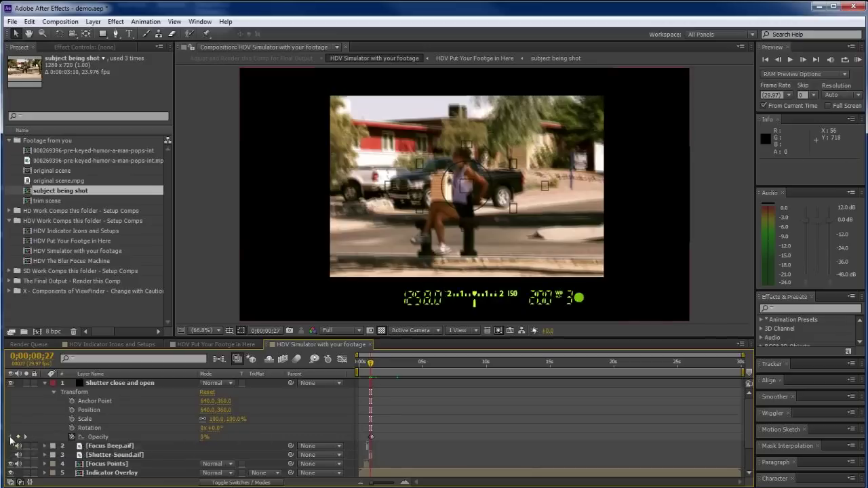
left_click(25, 438)
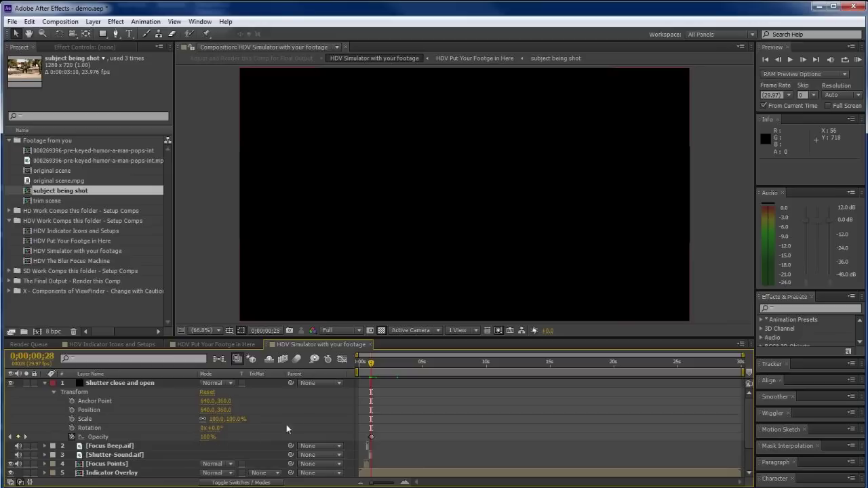
left_click(369, 364)
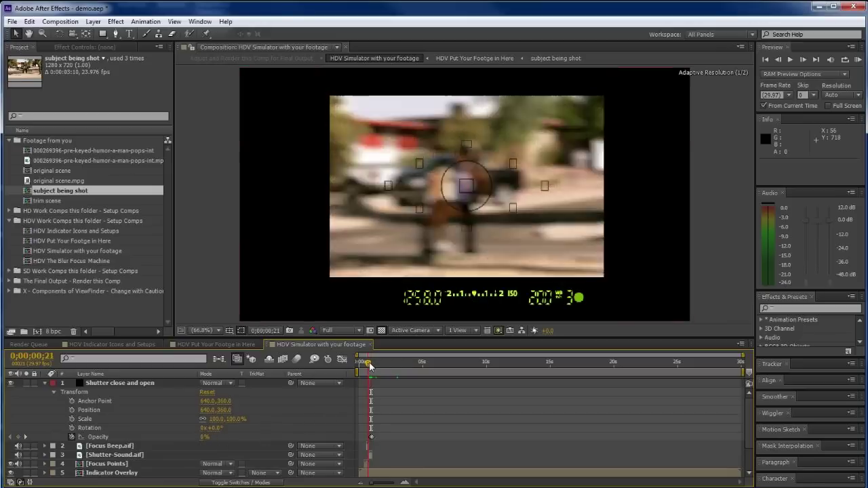
left_click(371, 364)
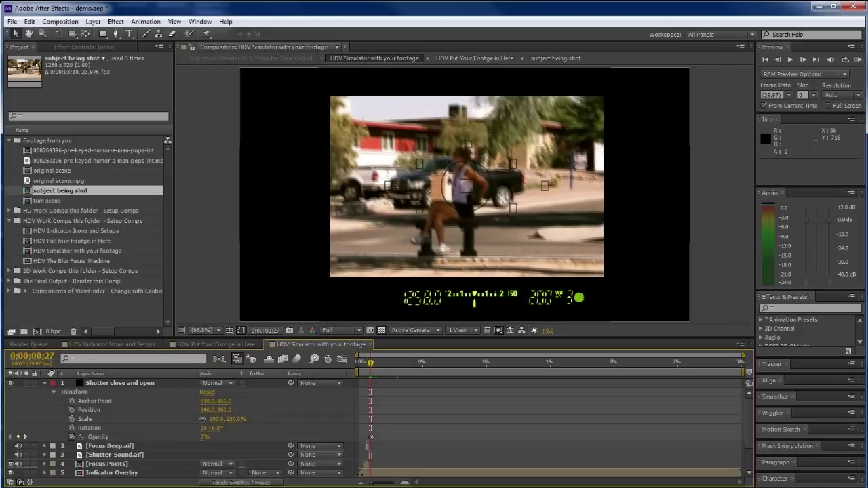
Step: Zoom the timeline, scrub frame by frame through the one-second blackout, then collapse the layer
left_click_drag(371, 483, 388, 483)
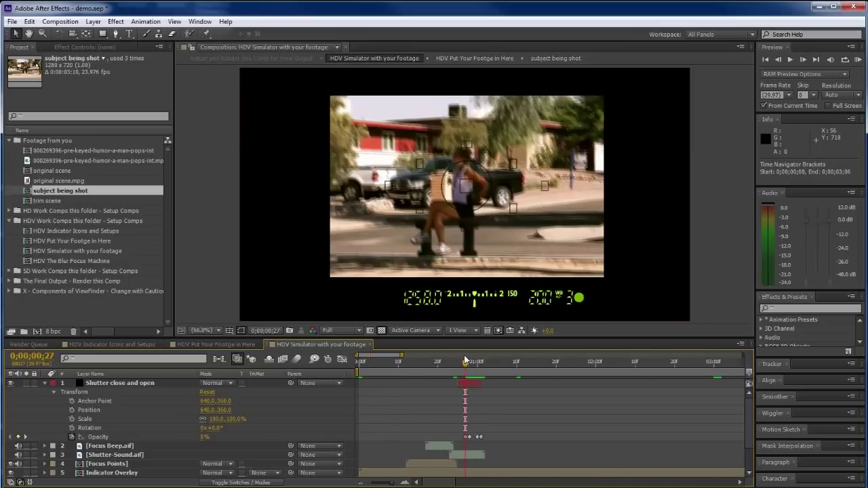
left_click_drag(465, 362, 470, 365)
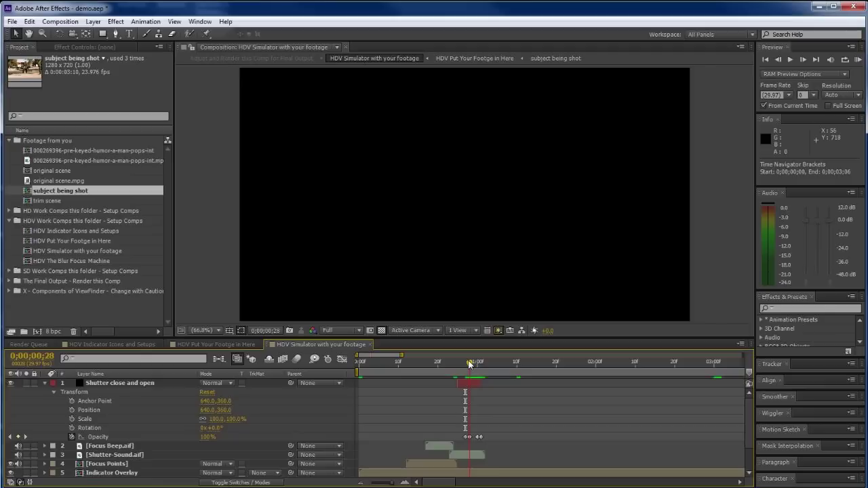
left_click_drag(469, 364, 477, 365)
left_click_drag(477, 365, 481, 366)
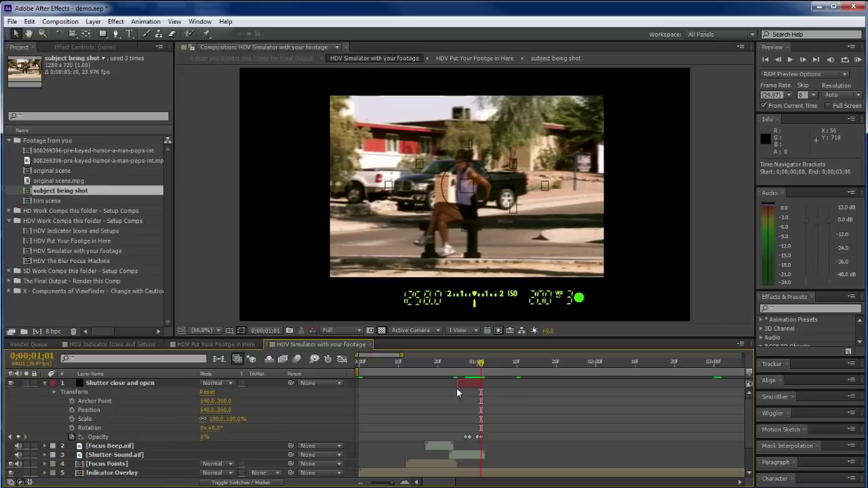
left_click_drag(481, 367, 477, 366)
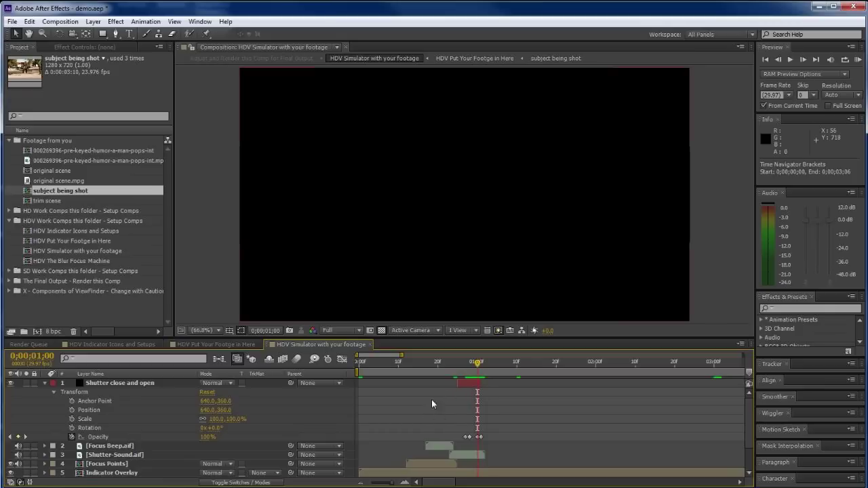
left_click(45, 383)
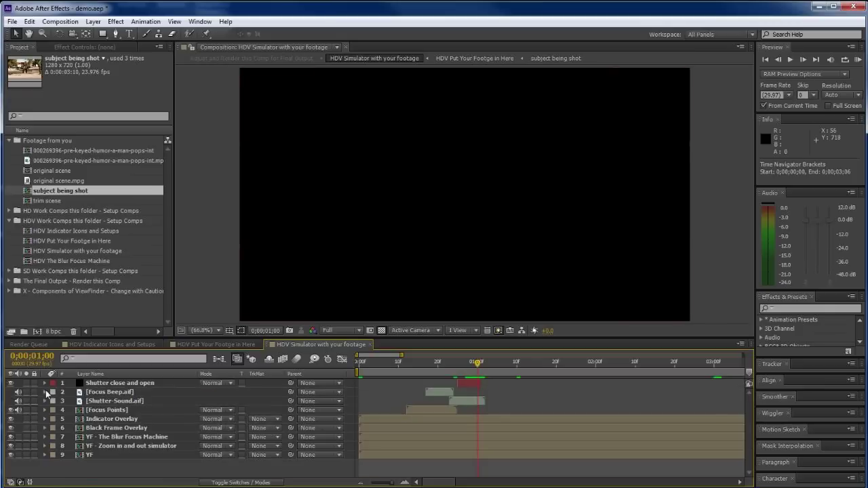
left_click(44, 392)
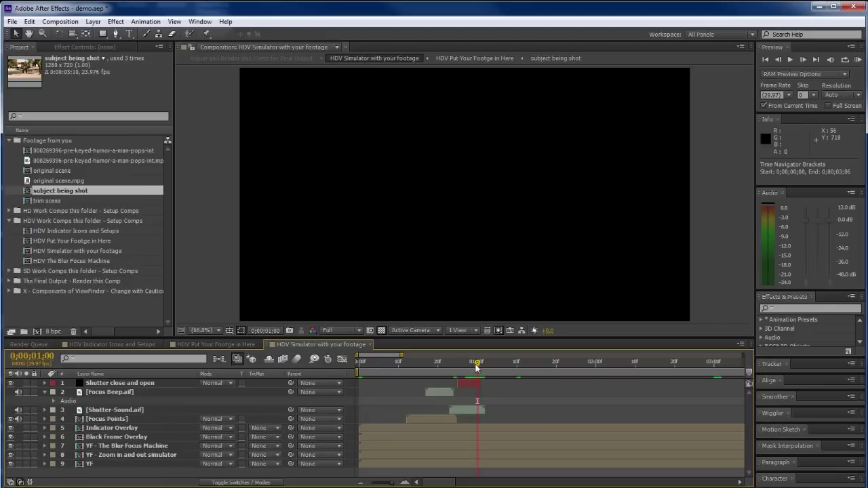
mouse_move(477, 366)
left_mouse_down()
mouse_move(457, 366)
mouse_move(473, 367)
mouse_move(465, 367)
left_mouse_up()
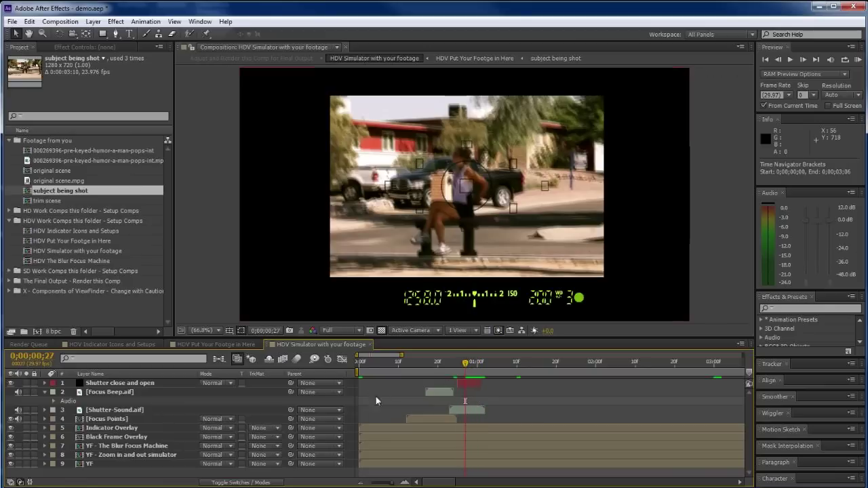
left_click(45, 392)
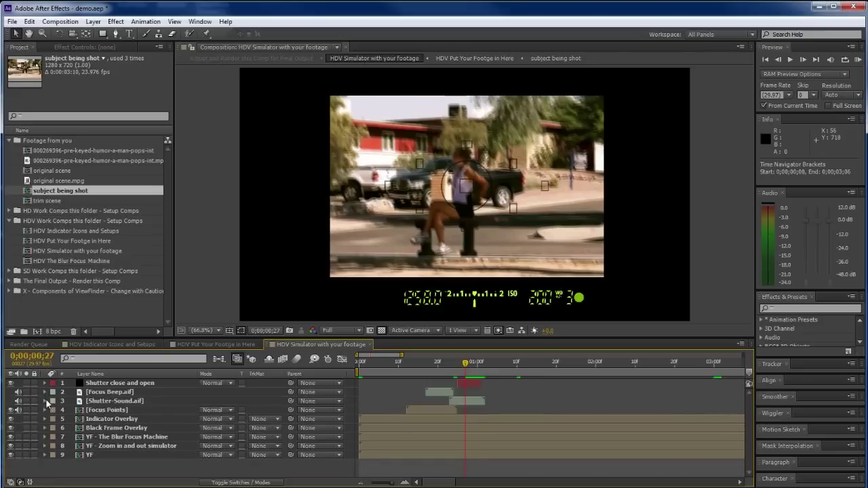
left_click(45, 400)
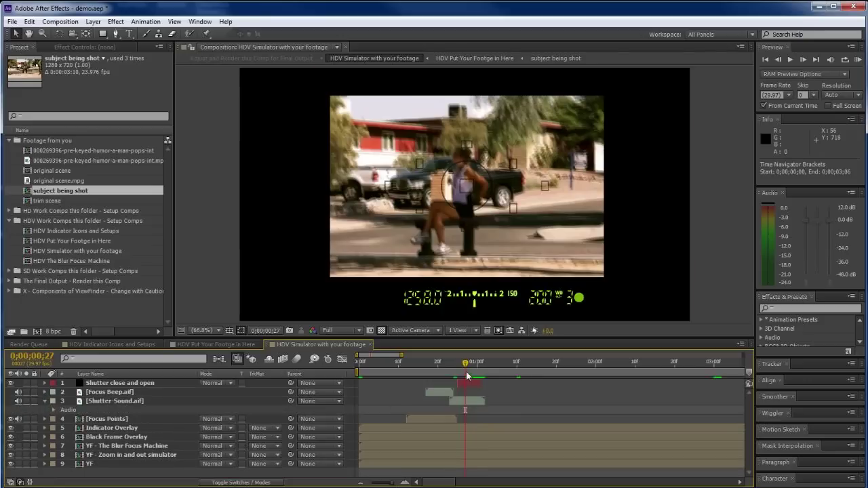
mouse_move(465, 363)
left_mouse_down()
mouse_move(473, 367)
mouse_move(465, 364)
left_mouse_up()
left_click(54, 410)
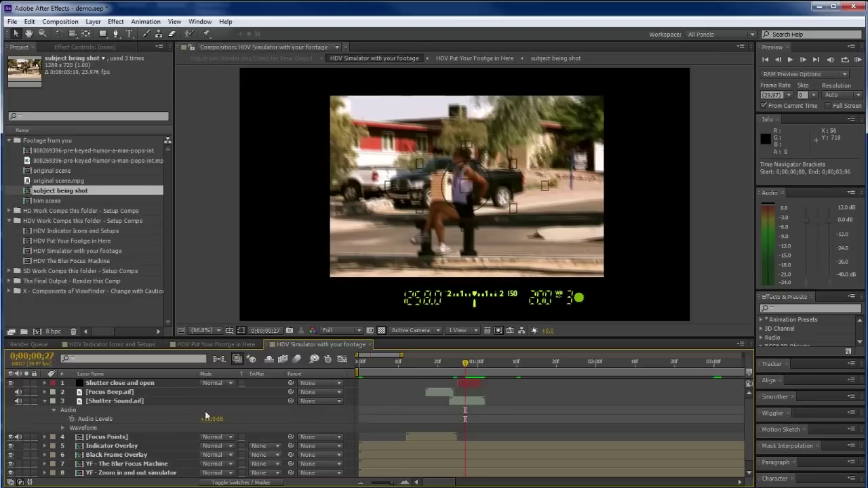
left_click(63, 428)
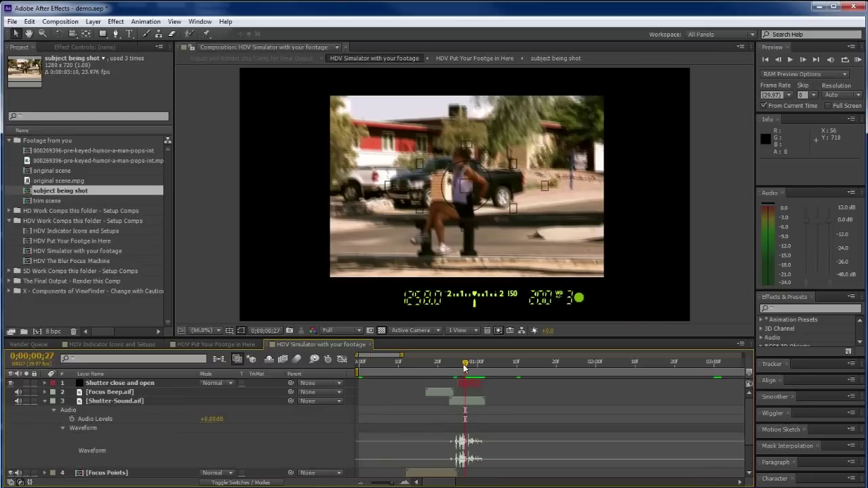
left_click(45, 383)
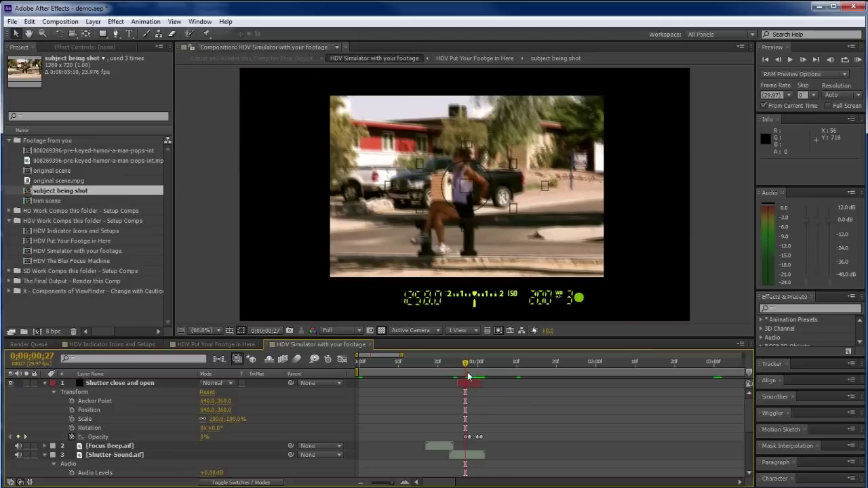
left_click(45, 383)
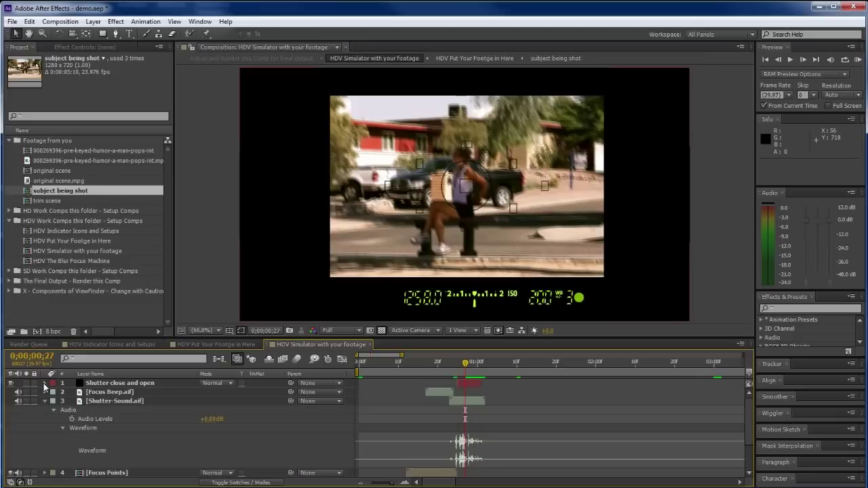
left_click(45, 401)
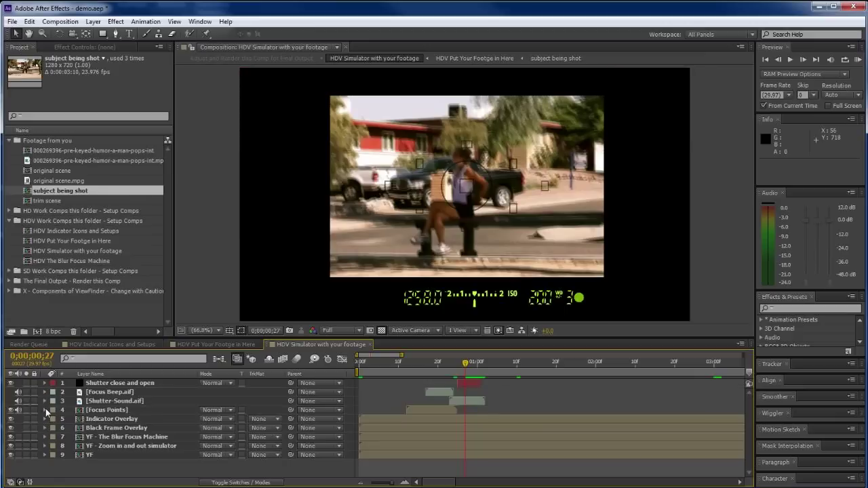
left_click(45, 409)
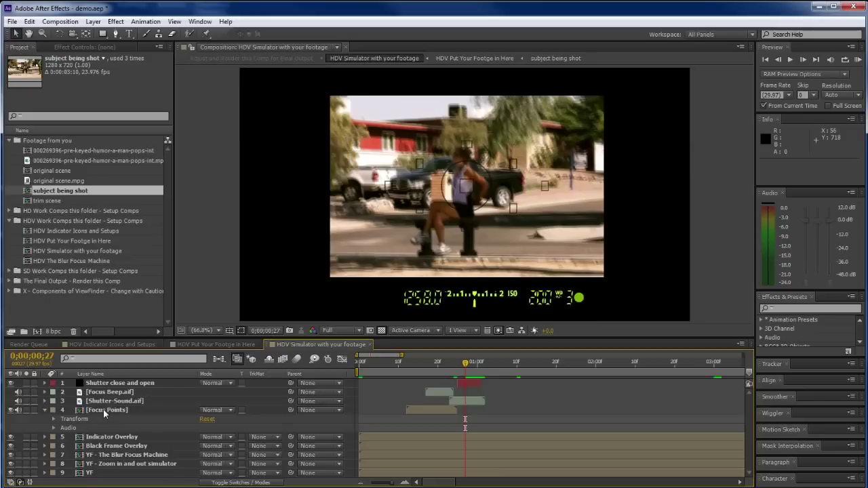
left_click(46, 410)
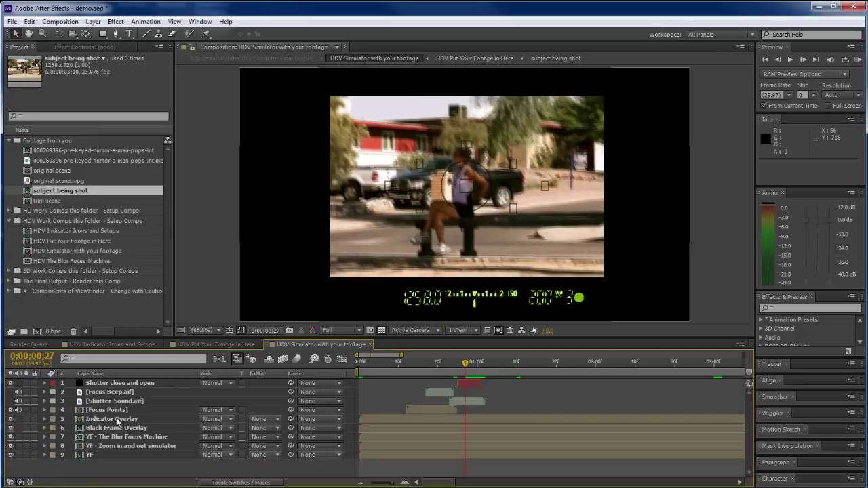
left_click(10, 420)
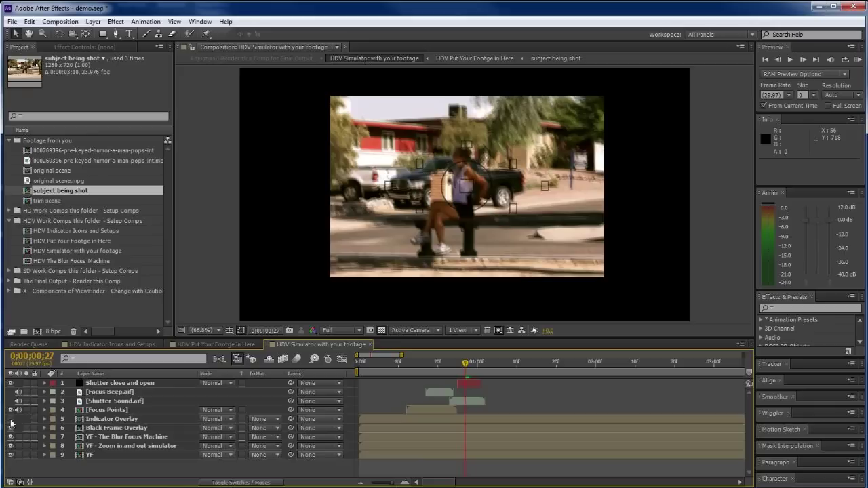
left_click(10, 420)
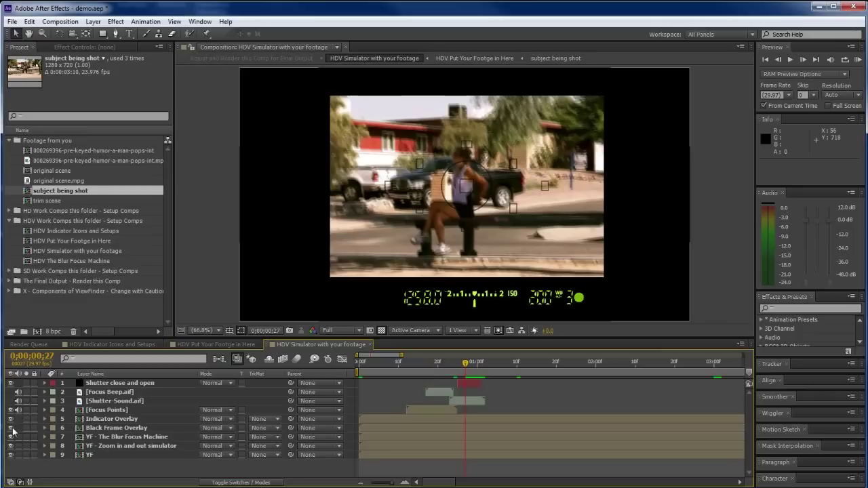
left_click(11, 428)
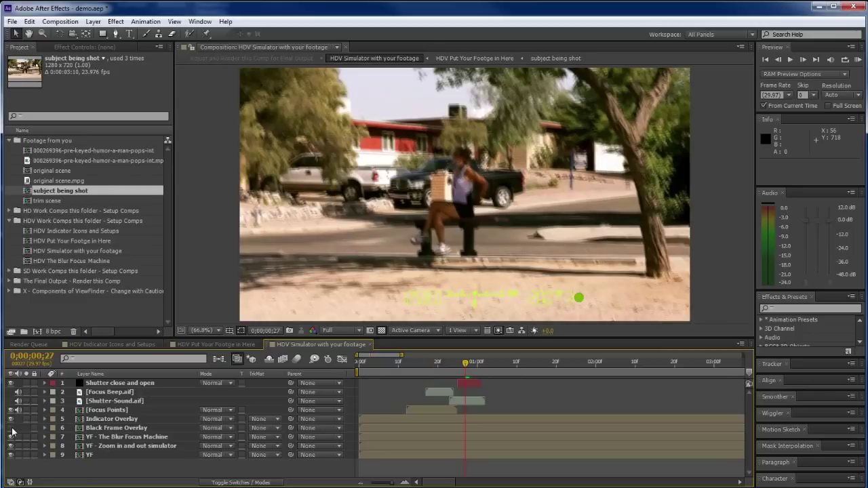
left_click(12, 429)
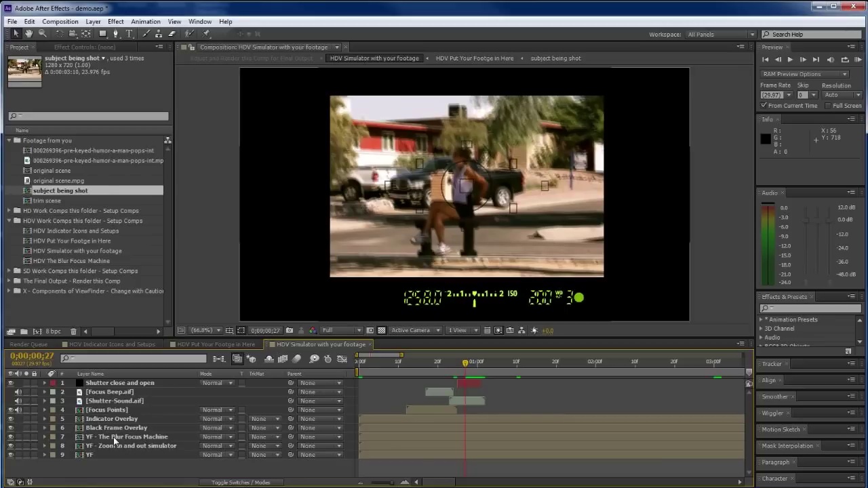
left_click(45, 437)
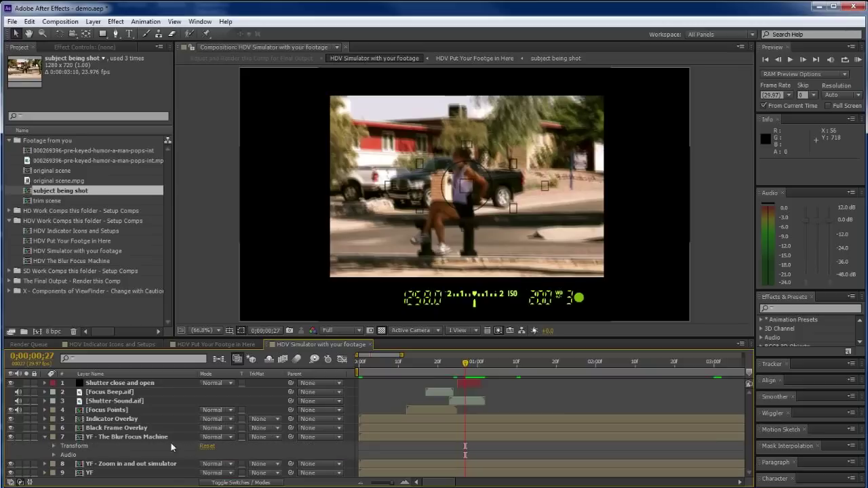
left_click(45, 437)
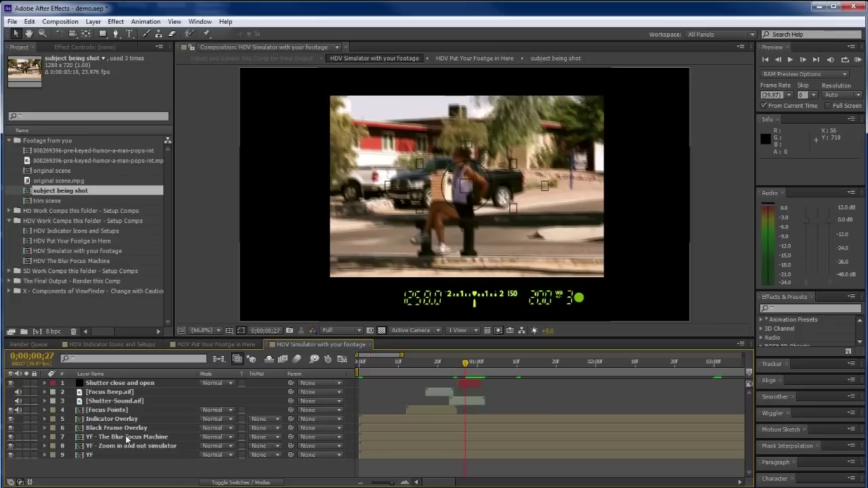
left_click(10, 438)
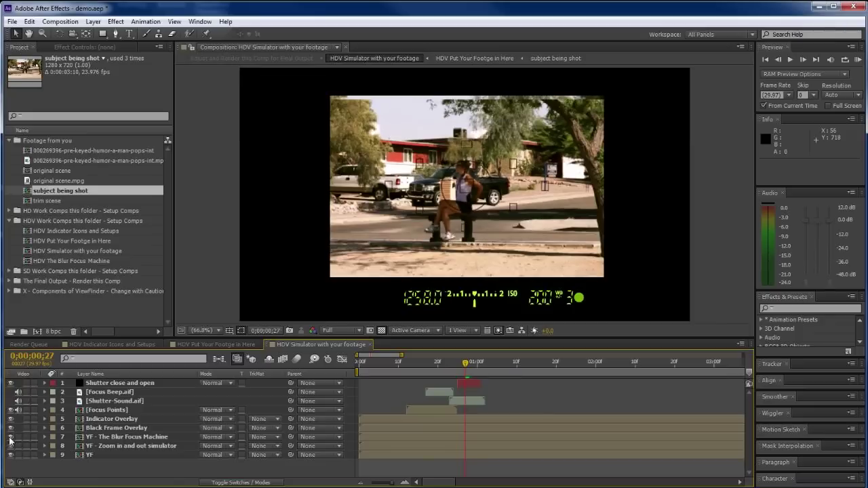
left_click(10, 437)
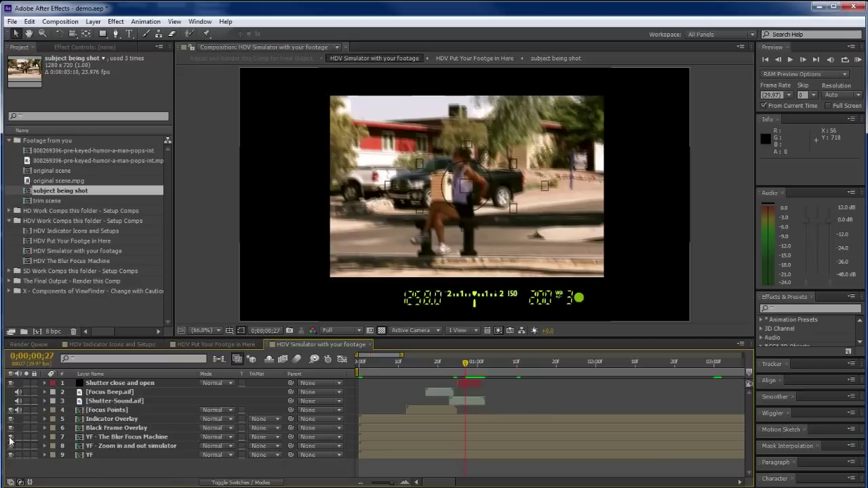
left_click(10, 437)
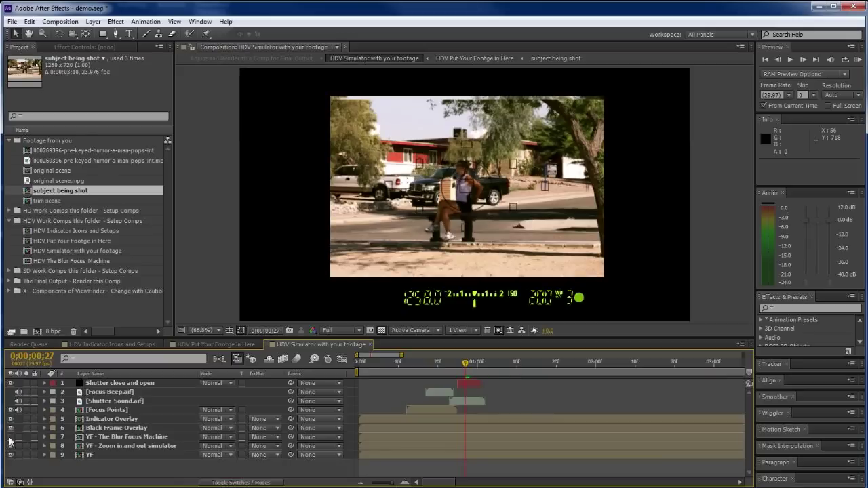
left_click(11, 437)
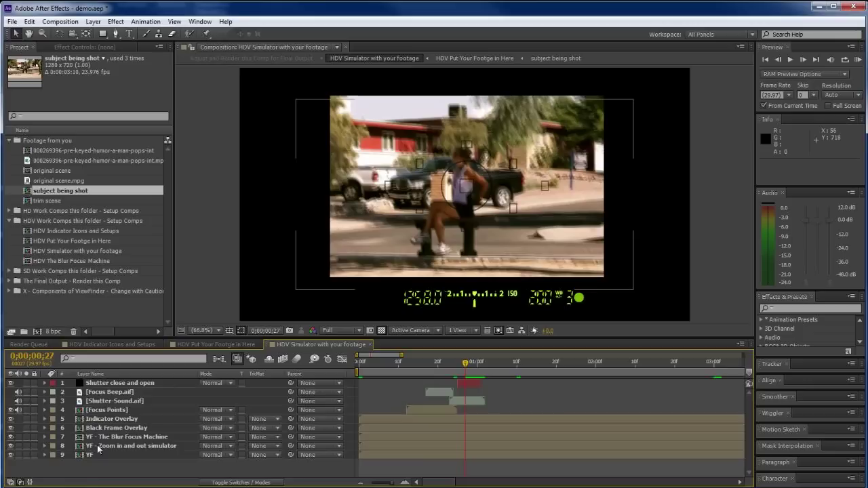
Step: Show the zoom simulator's Scale keyframes, move back to frame 23, and collapse layer 8
left_click(44, 446)
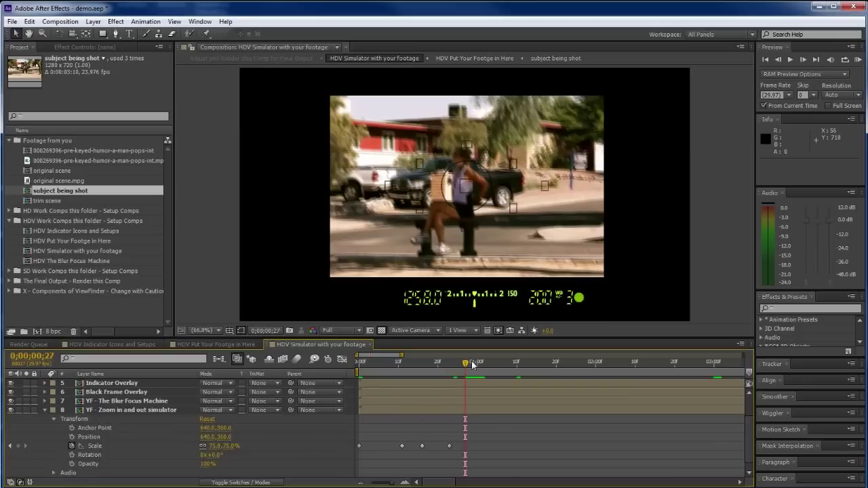
left_click_drag(465, 360, 449, 369)
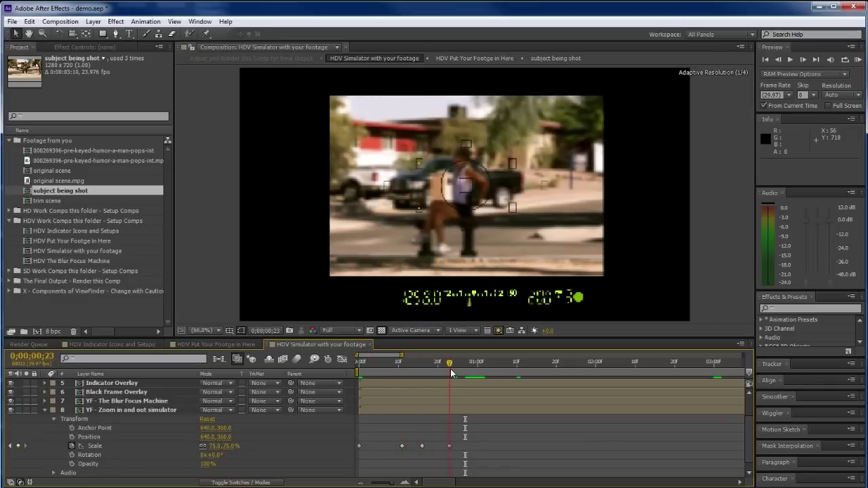
left_click(44, 411)
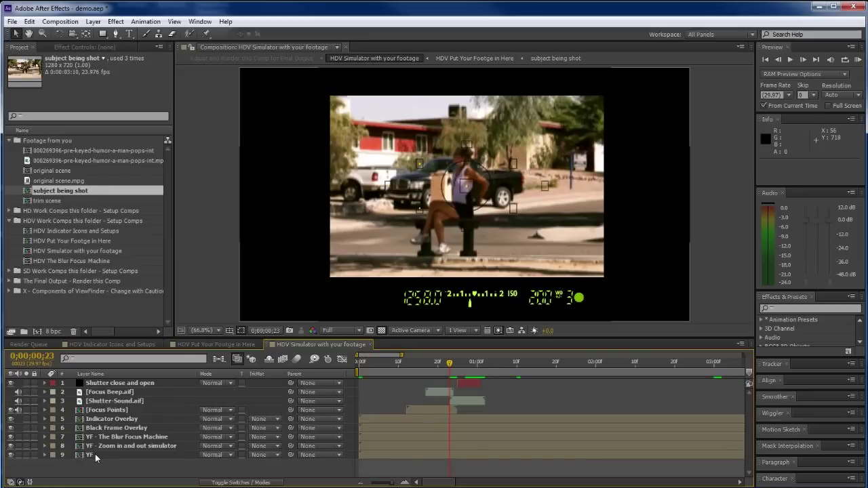
Step: Turn off the YF footage layers so only viewfinder markers and readouts show over transparency
left_click(11, 455)
left_click(10, 457)
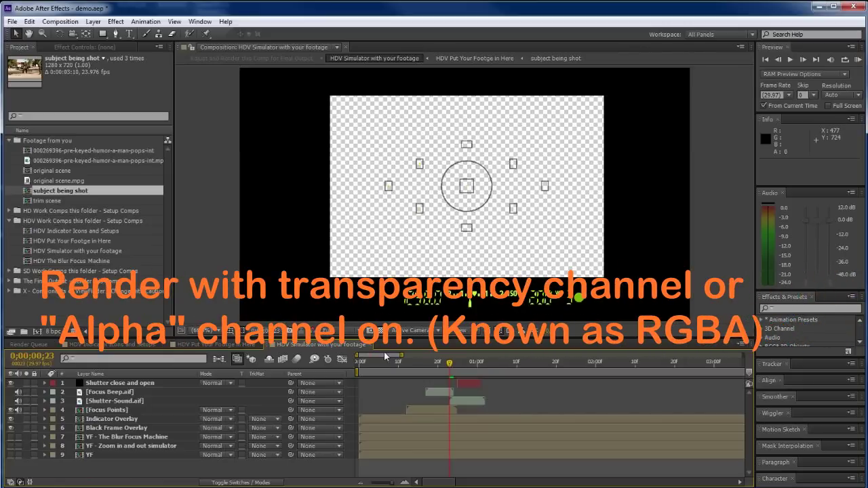
Step: Toggle the three YF footage layers on and off around frame 3, then switch to HDV Indicator Icons and Setups
mouse_move(359, 365)
left_mouse_down()
mouse_move(514, 366)
mouse_move(363, 373)
mouse_move(542, 369)
mouse_move(354, 372)
left_mouse_up()
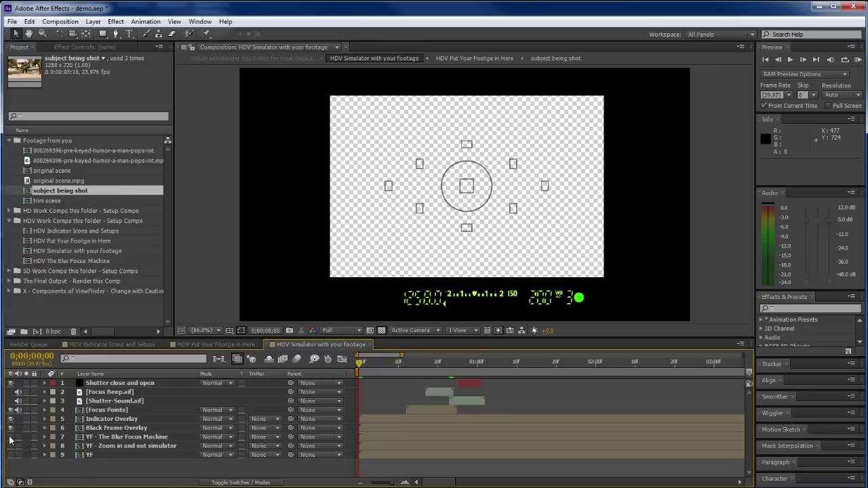
left_click_drag(10, 437, 12, 456)
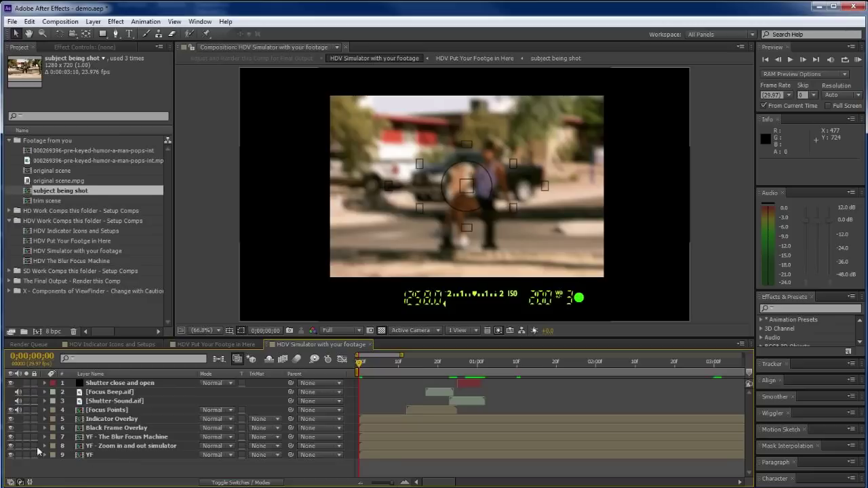
left_click_drag(11, 437, 14, 464)
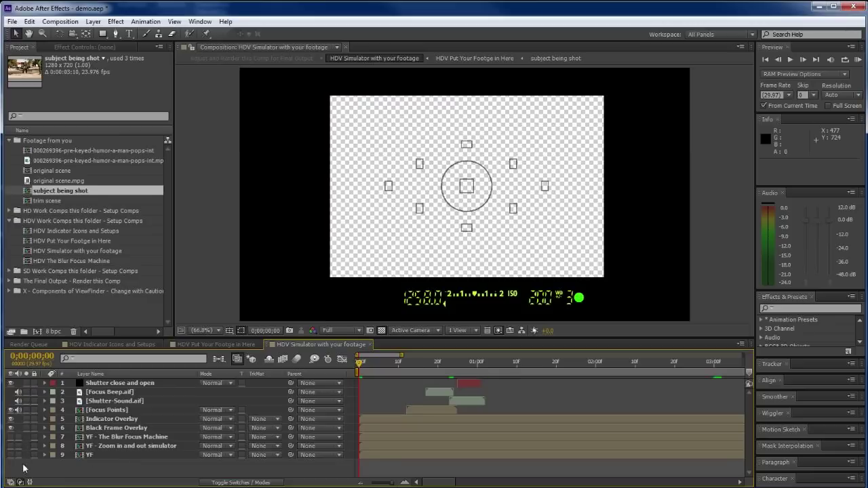
left_click_drag(361, 367, 407, 367)
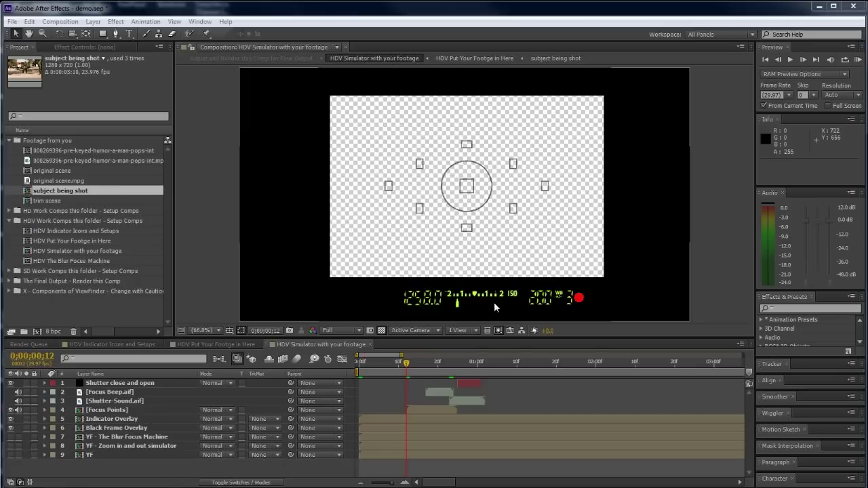
left_click(117, 344)
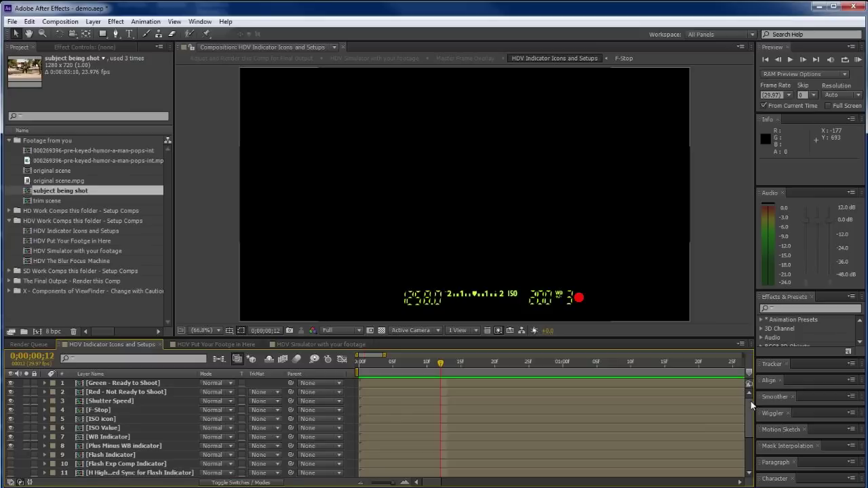
Step: Move the HDV Indicator Icons and Setups timeline from frame 12 back to frame 8, showing the green dot
mouse_move(751, 400)
left_mouse_down()
mouse_move(748, 442)
mouse_move(751, 393)
left_mouse_up()
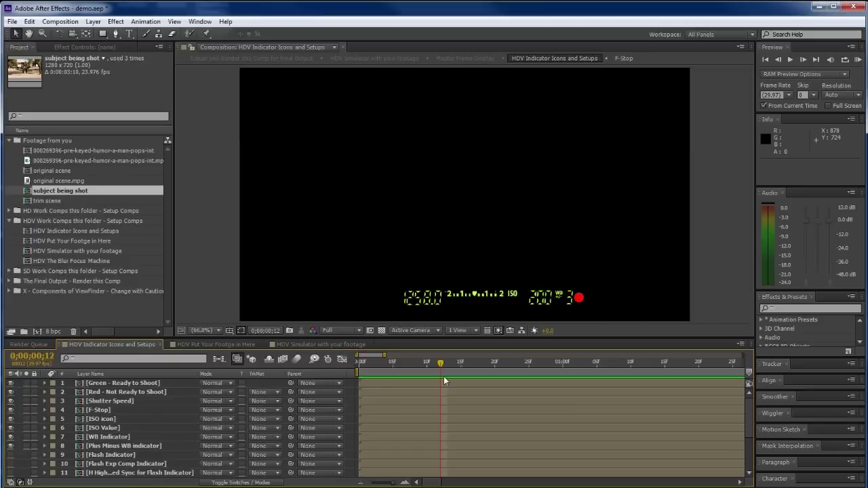
left_click_drag(441, 366, 414, 367)
Step: Scrub Green - Ready to Shoot's Opacity keyframes, make the layer visible, and fold the layers closed
left_click(44, 382)
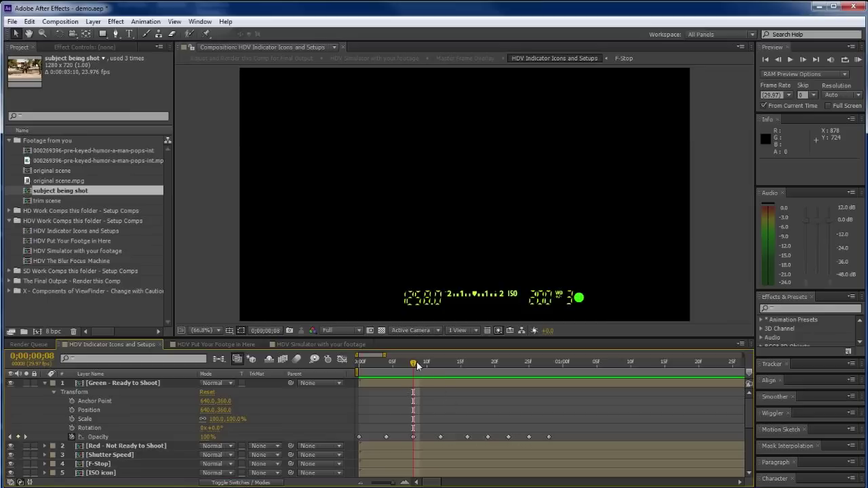
left_click_drag(413, 367, 464, 372)
left_click(10, 383)
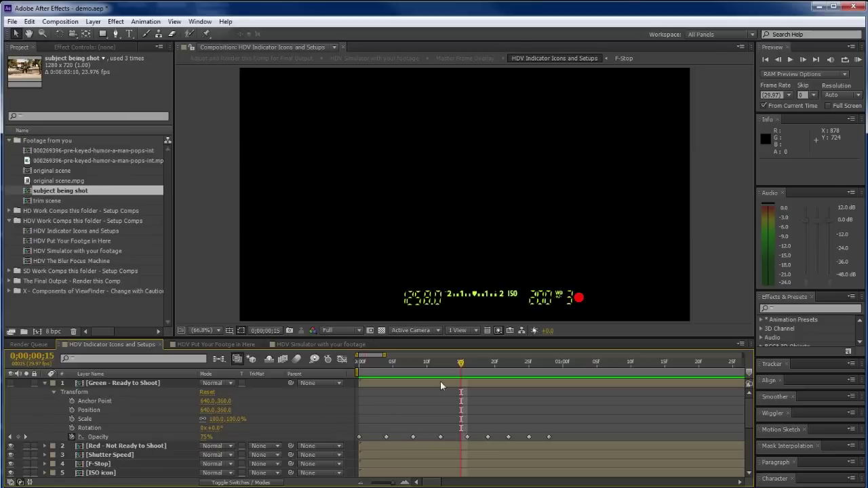
left_click_drag(461, 365, 353, 370)
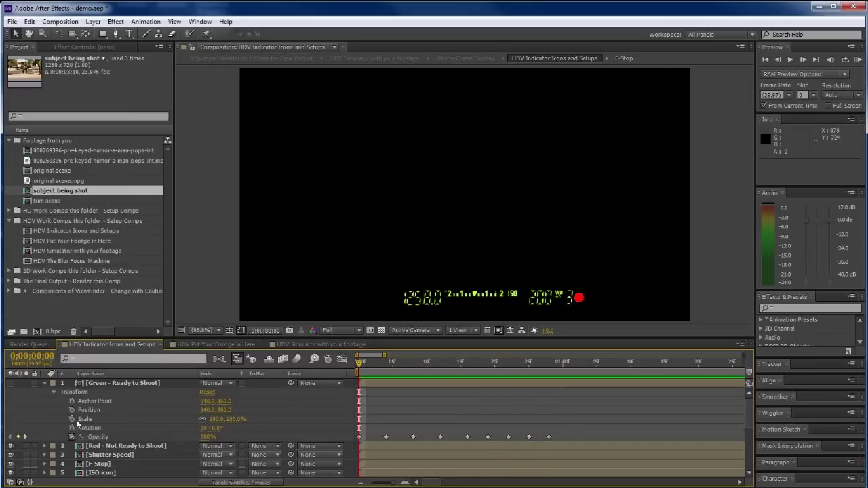
left_click(10, 384)
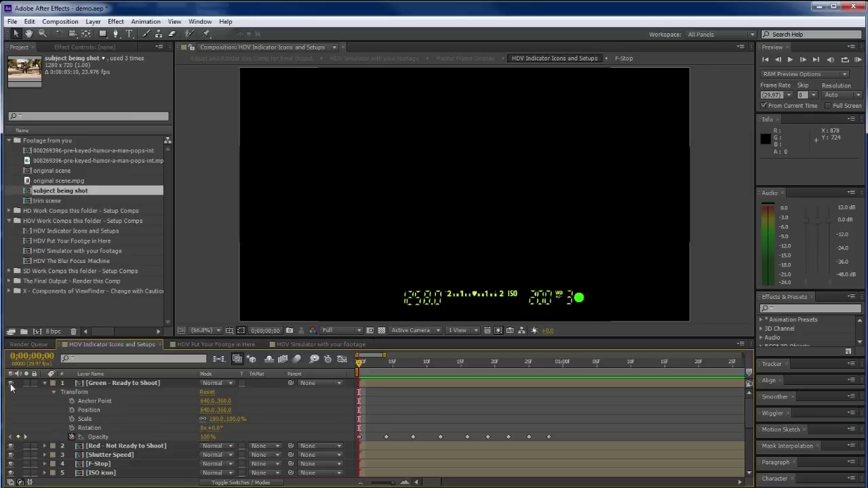
left_click(44, 383)
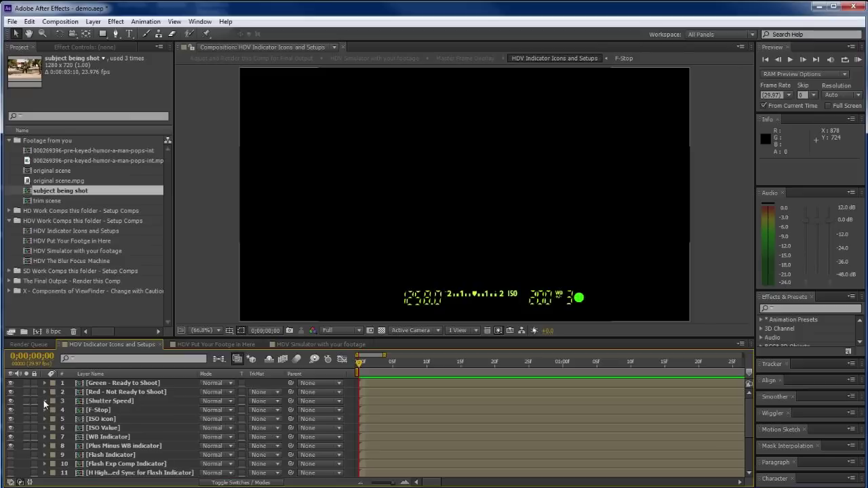
left_click(45, 402)
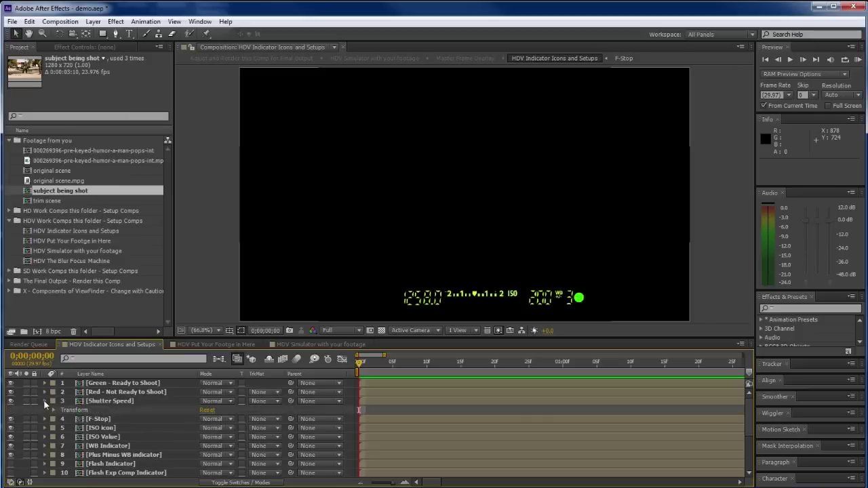
left_click(44, 401)
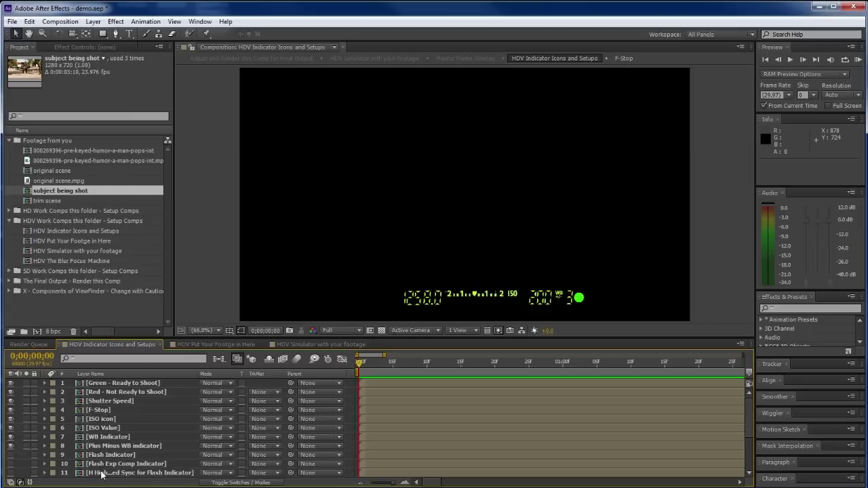
Step: Open the Shutter Speed precomp and hide the 1/125 shutter value
double_click(109, 400)
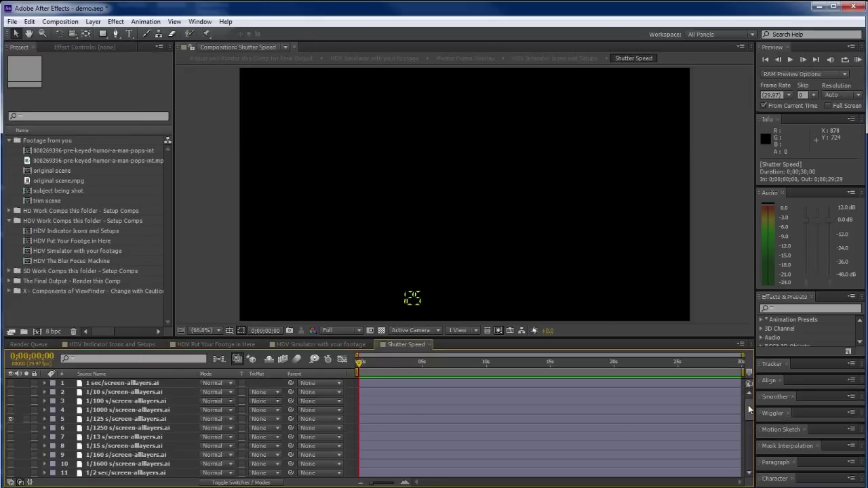
scroll(749, 447, "down", 7)
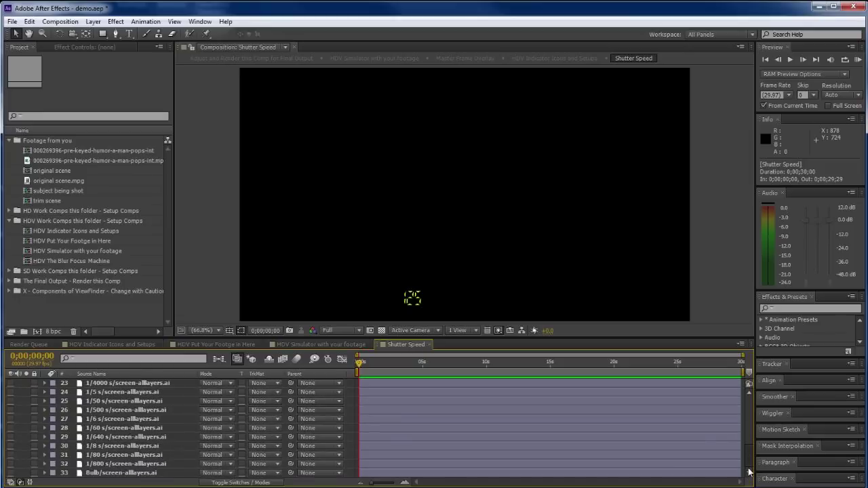
scroll(749, 437, "up", 3)
scroll(749, 430, "up", 4)
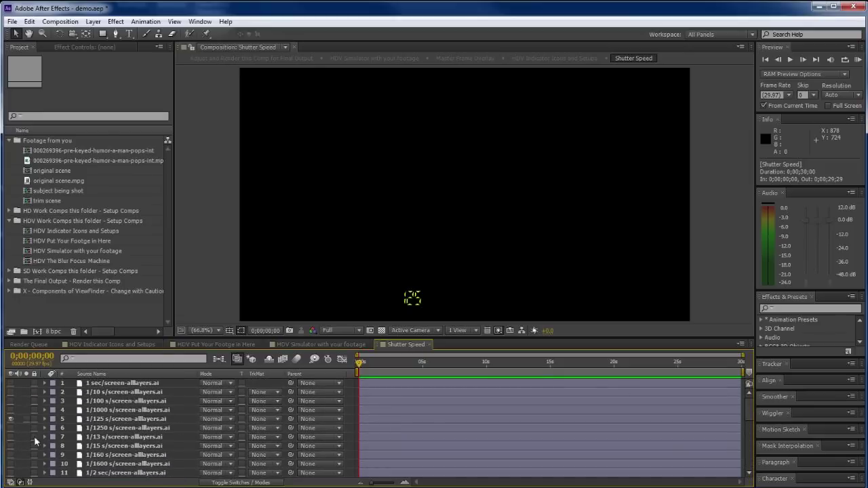
left_click(11, 420)
left_click(10, 420)
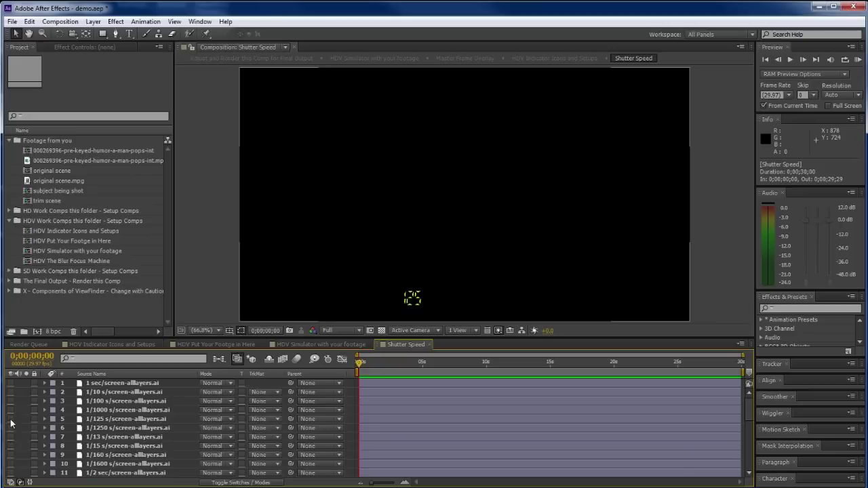
left_click(10, 421)
left_click(10, 421)
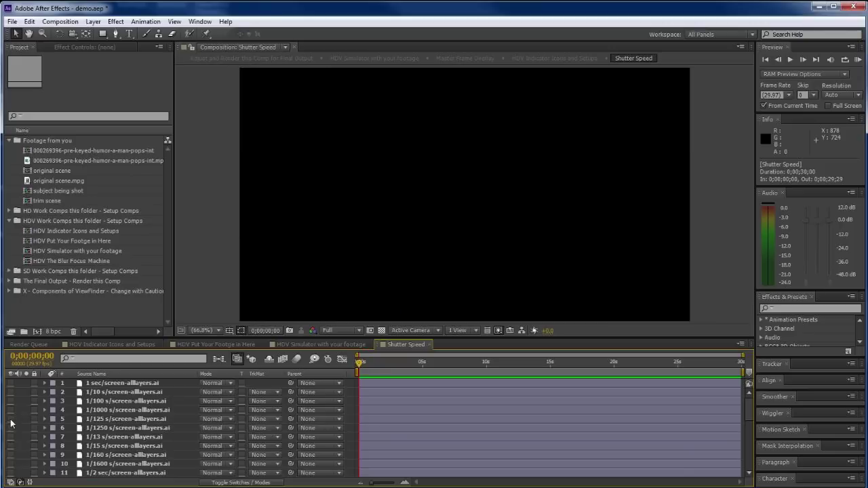
Step: Leave only the 1/1600 shutter value visible and close the Shutter Speed tab
left_click(11, 456)
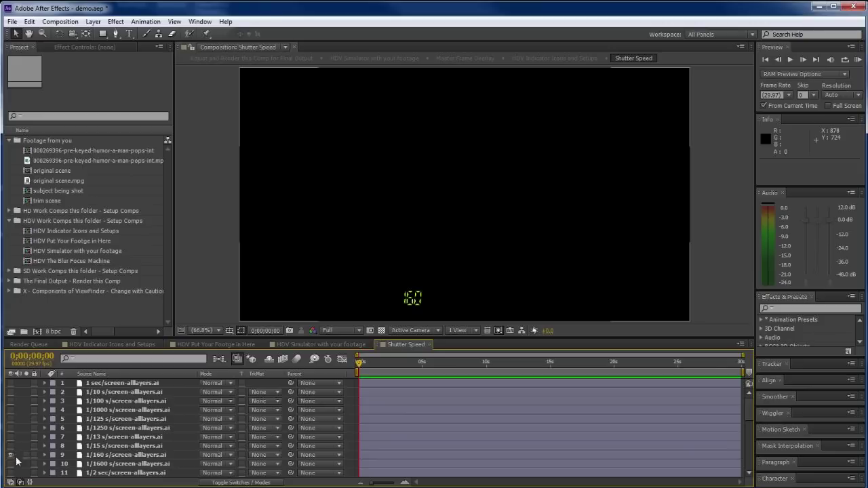
left_click(10, 461)
left_click(9, 460)
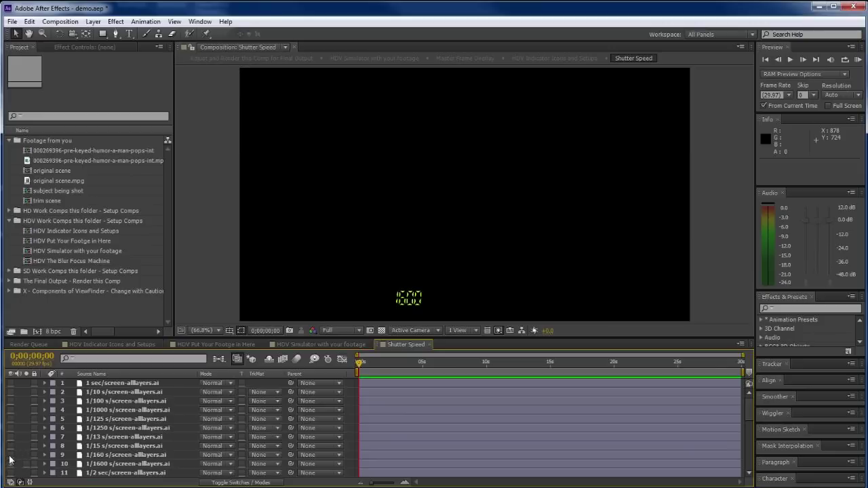
left_click(10, 460)
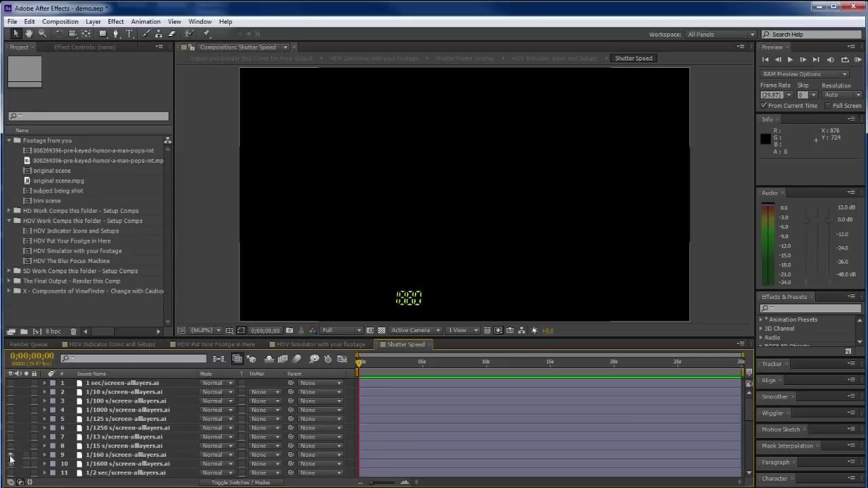
left_click(9, 463)
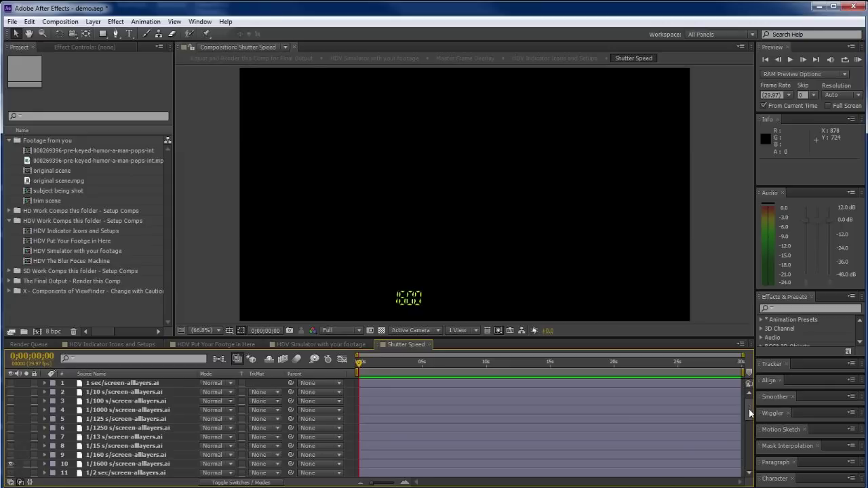
left_click_drag(750, 411, 748, 451)
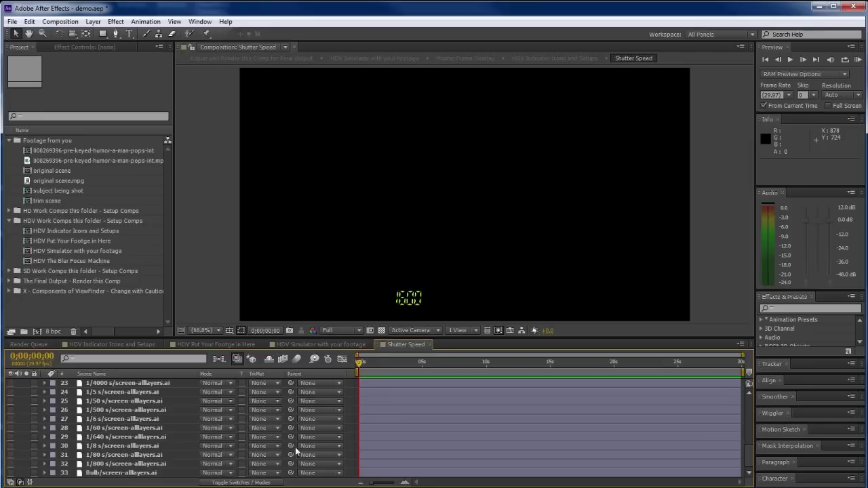
left_click(430, 345)
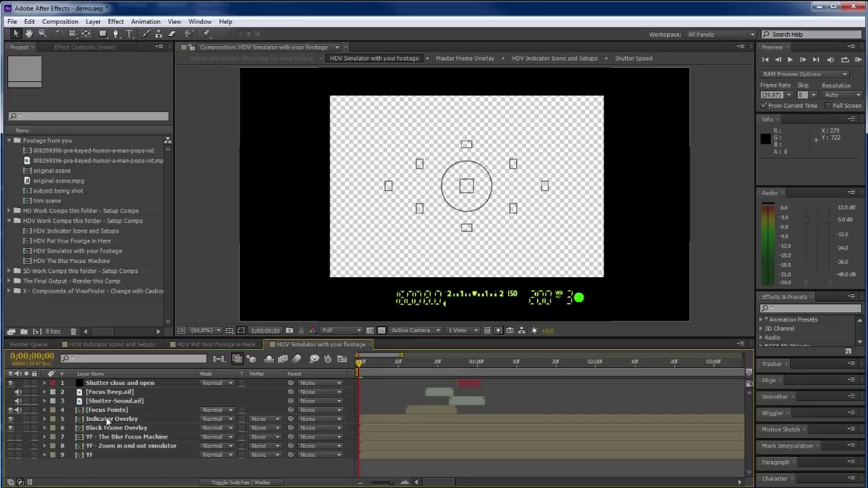
Step: In the F-Stop precomp, hide the F 8.0 layer so the readout shows F 1.8
left_click(113, 345)
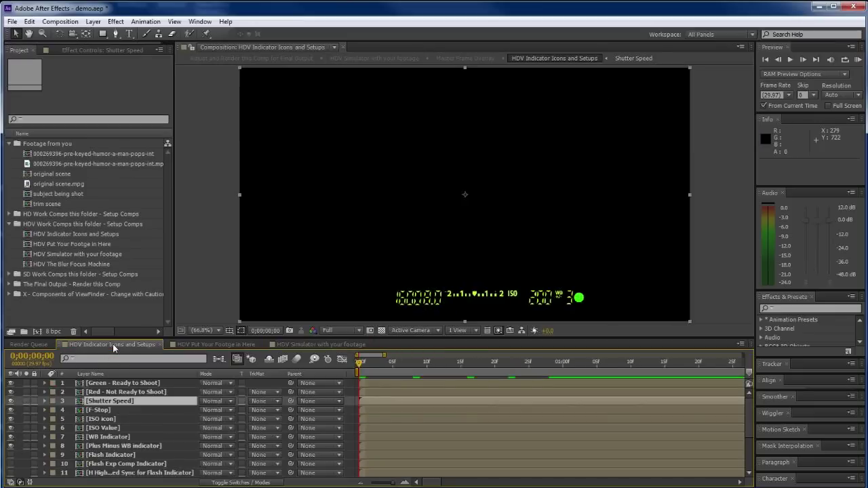
double_click(101, 411)
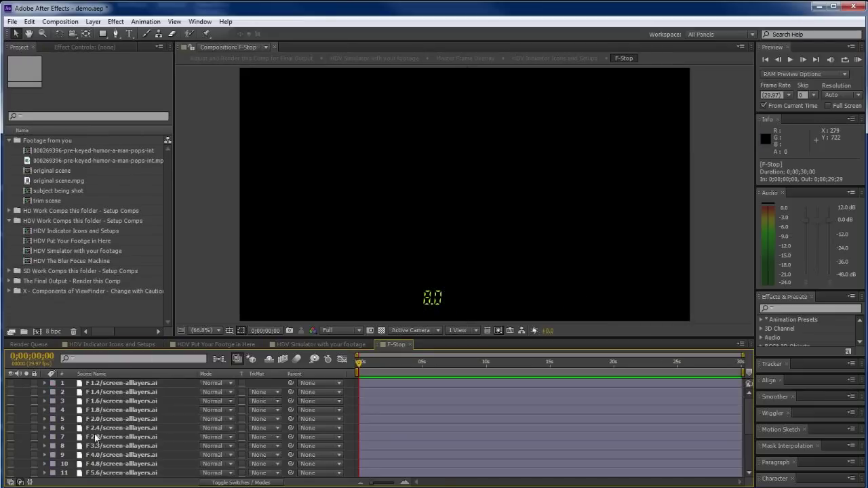
left_click_drag(749, 413, 749, 449)
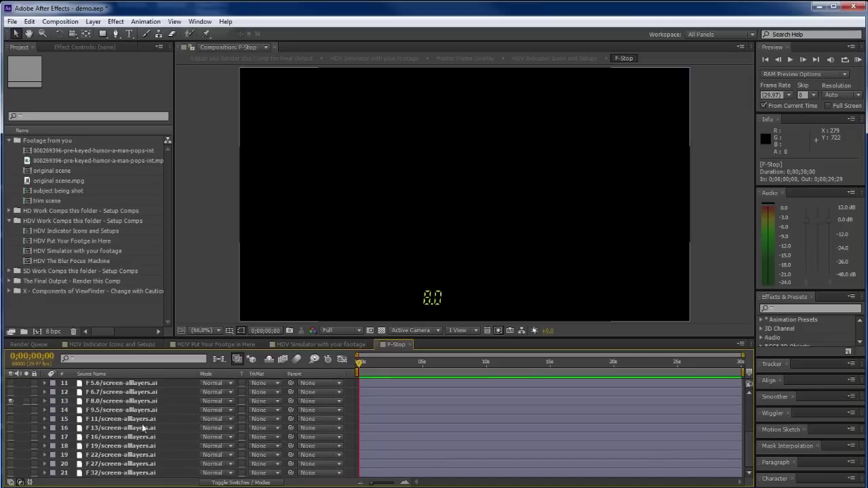
left_click_drag(750, 453, 749, 422)
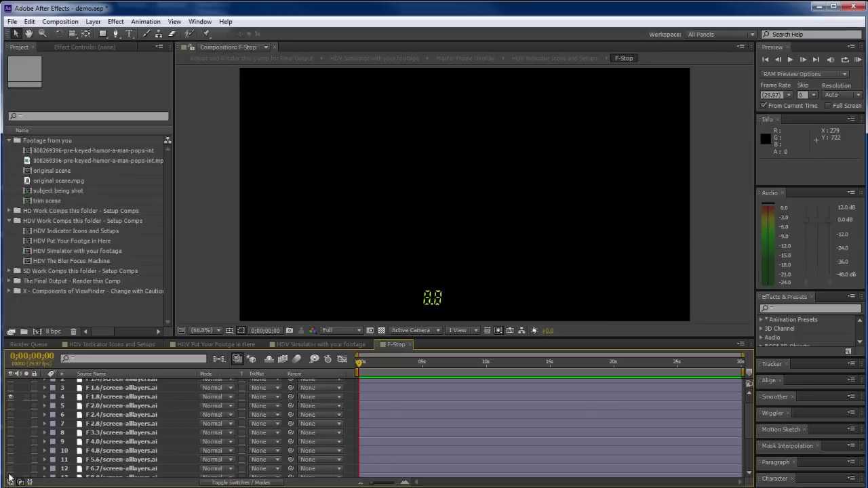
left_click_drag(747, 418, 686, 435)
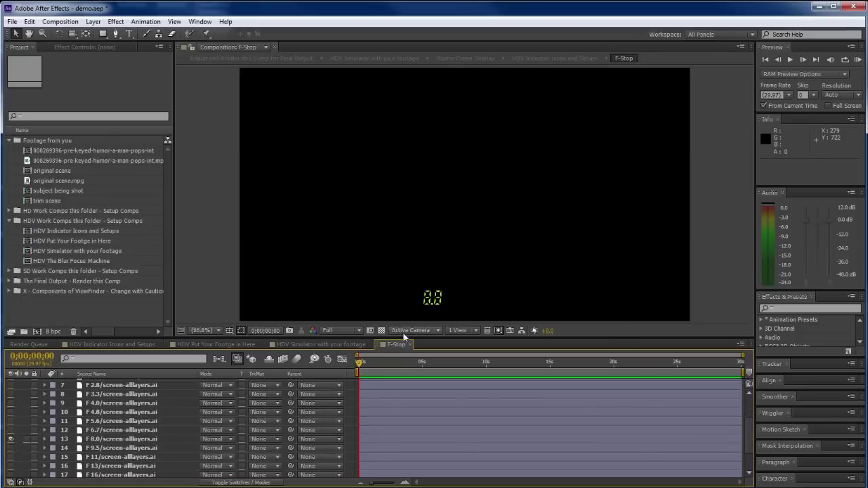
left_click(11, 444)
Step: Close the F-Stop precomp and select the ISO icon layer in HDV Indicator Icons and Setups
scroll(751, 442, "up", 3)
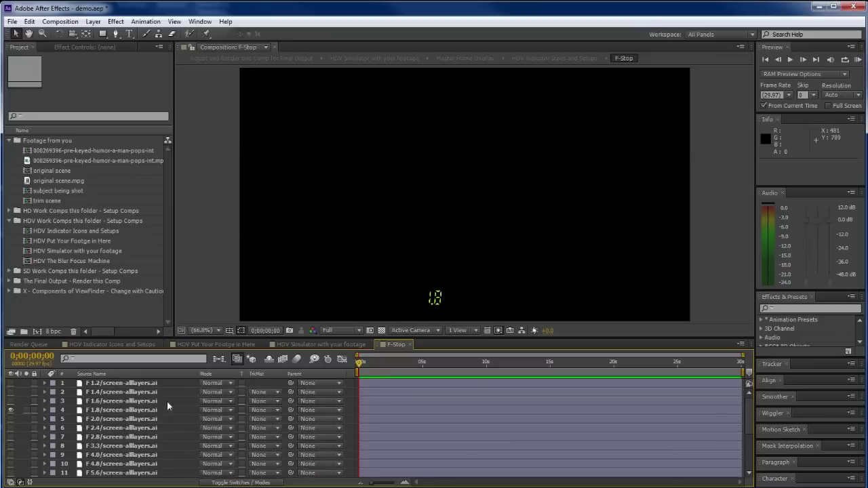
left_click(410, 345)
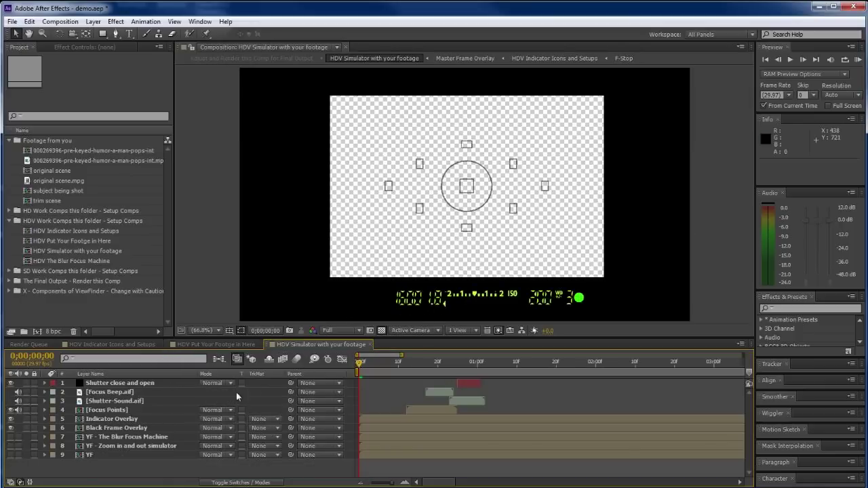
left_click(101, 345)
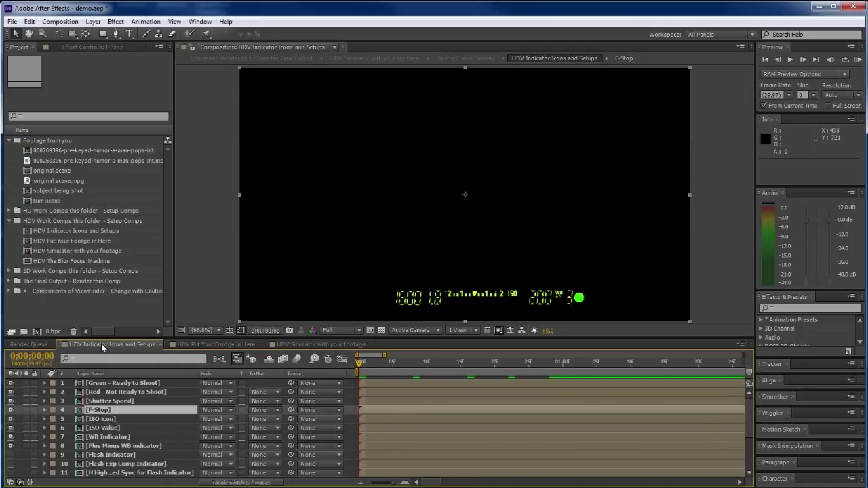
left_click(107, 420)
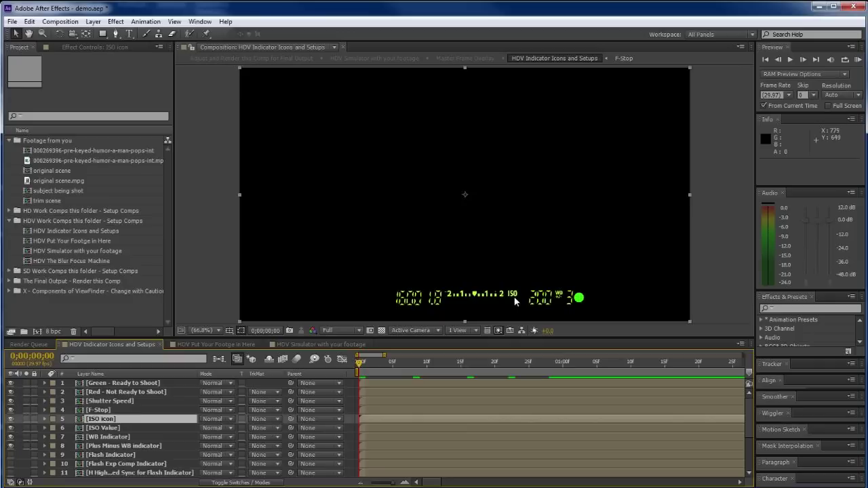
Step: In the ISO Value precomp, preview ISO 6400, restore ISO 200, then close it and reopen the indicator comp
left_click(115, 429)
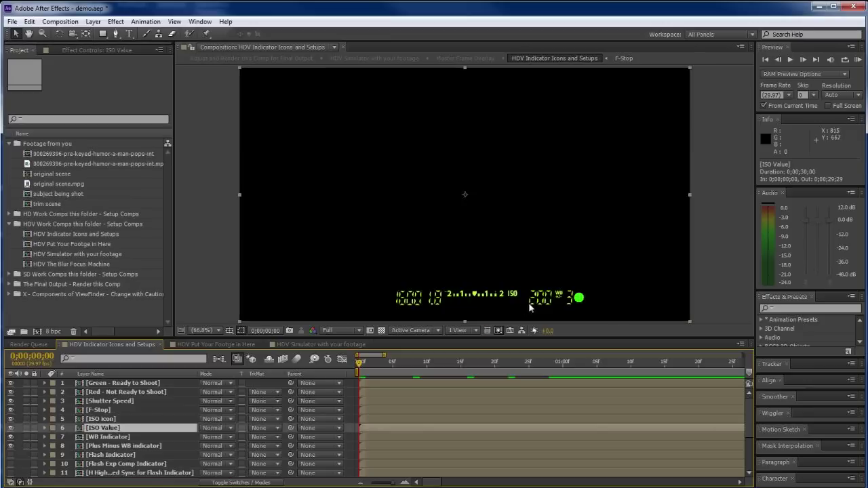
double_click(114, 429)
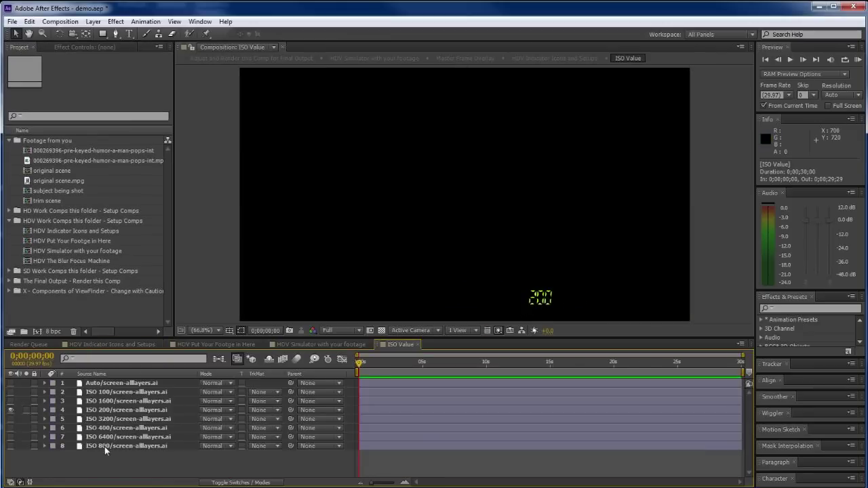
left_click(10, 437, "alt")
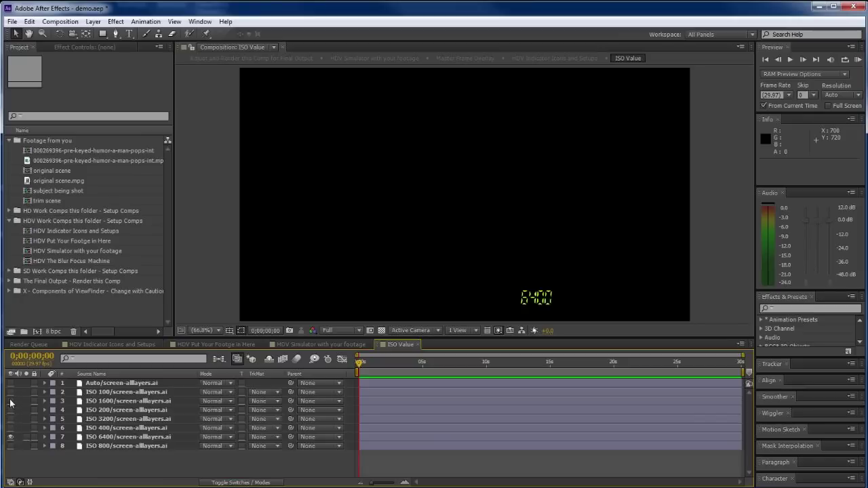
left_click(10, 410)
left_click(11, 437)
left_click(418, 345)
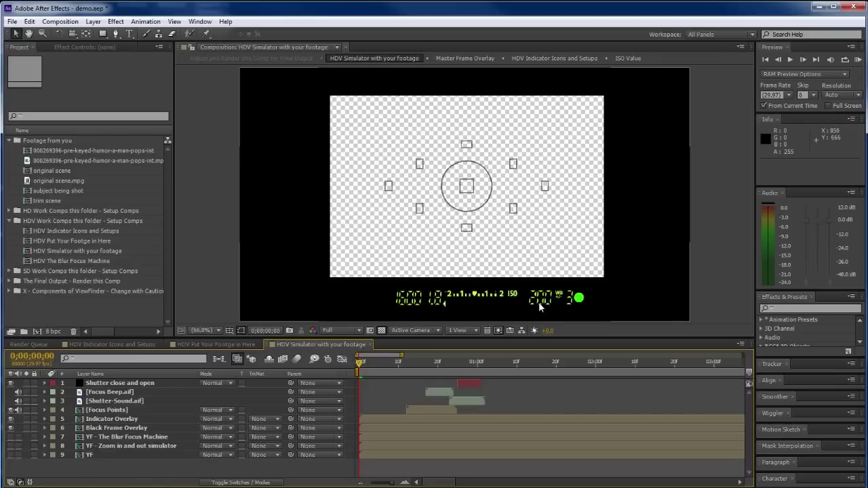
double_click(115, 419)
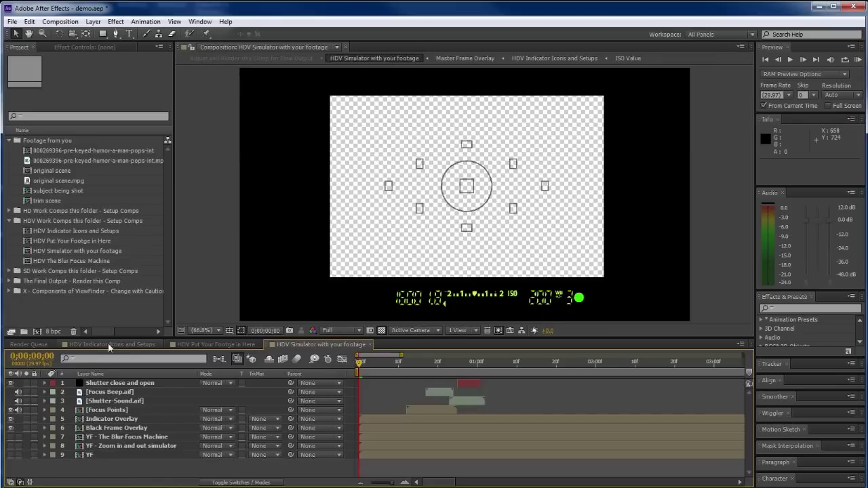
left_click(109, 438)
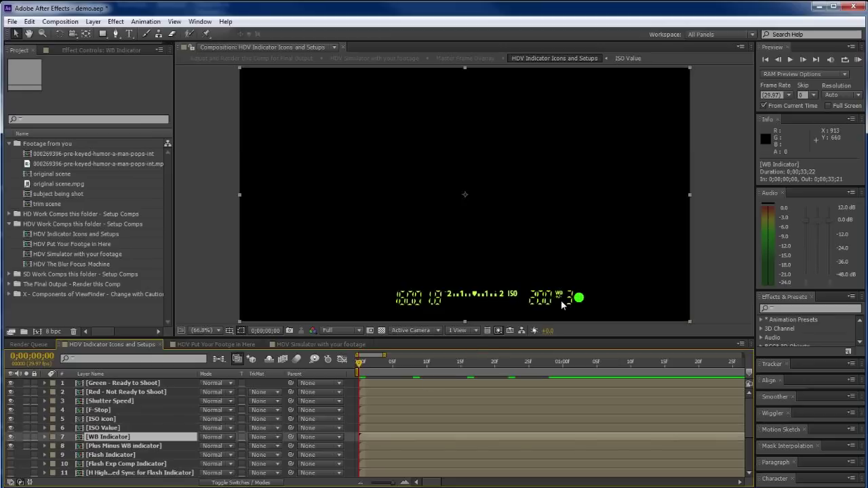
left_click(10, 437)
left_click(10, 437)
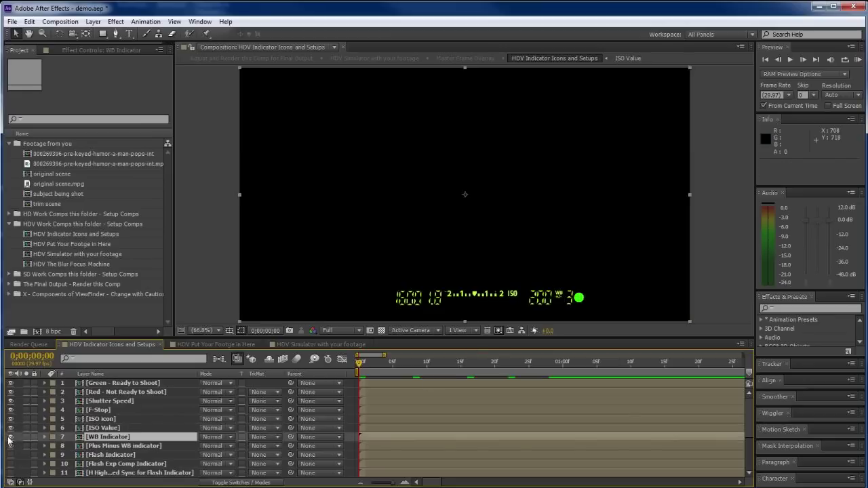
left_click(105, 446)
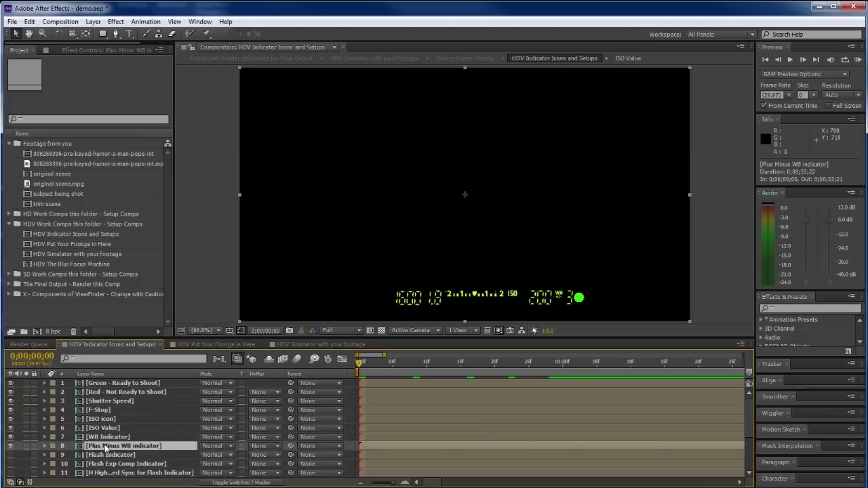
left_click(11, 446)
left_click(10, 438)
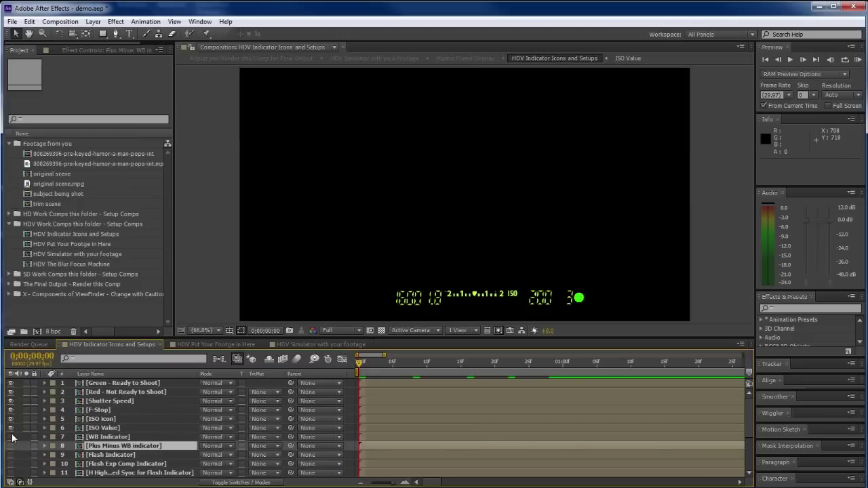
left_click(10, 437)
left_click(10, 446)
left_click(107, 455)
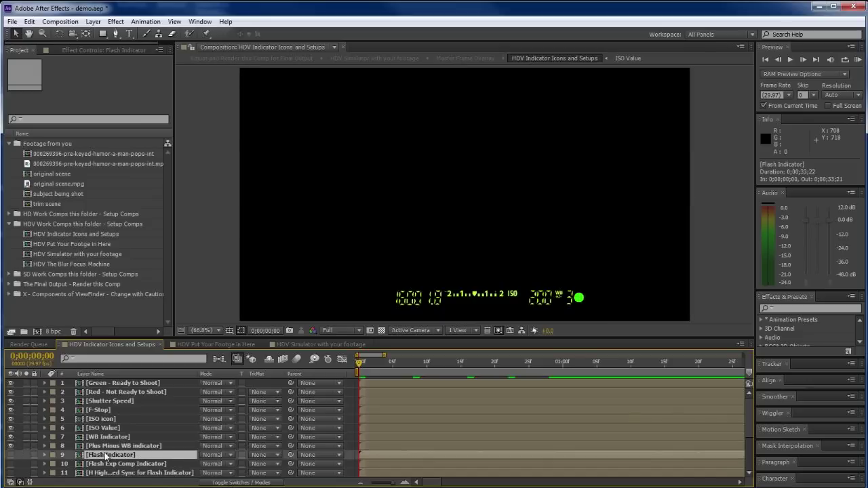
left_click(11, 455)
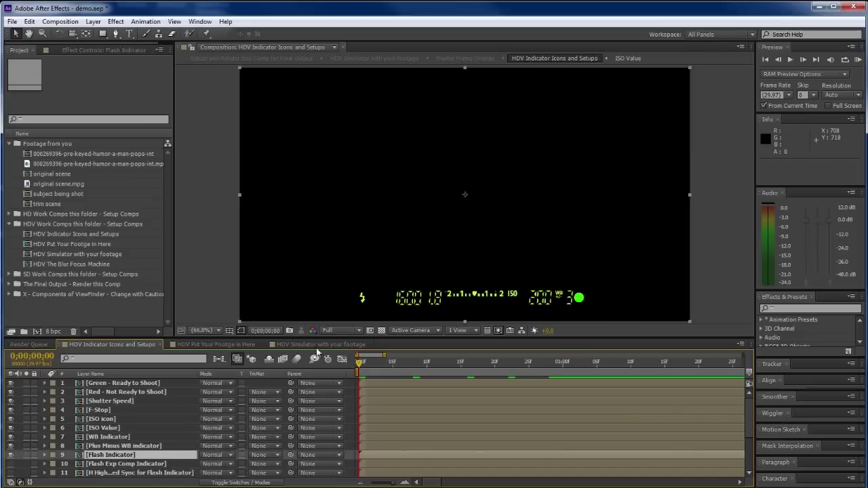
left_click(10, 455)
left_click(108, 465)
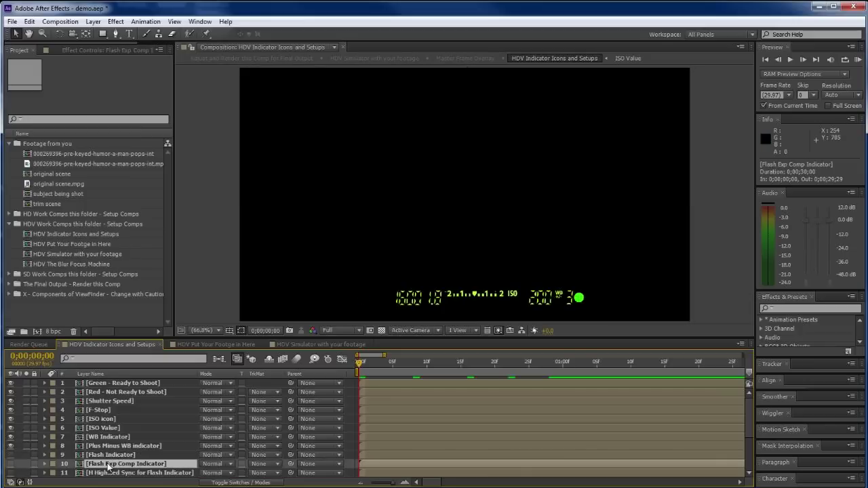
left_click(11, 464)
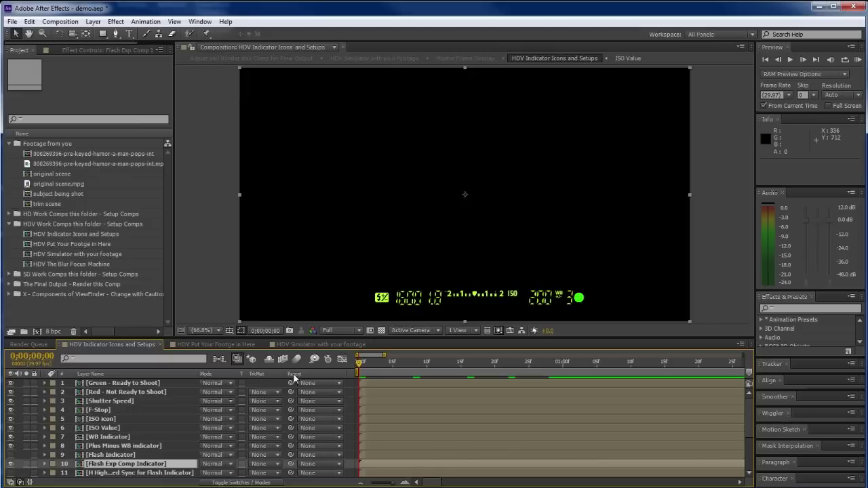
left_click_drag(748, 416, 751, 435)
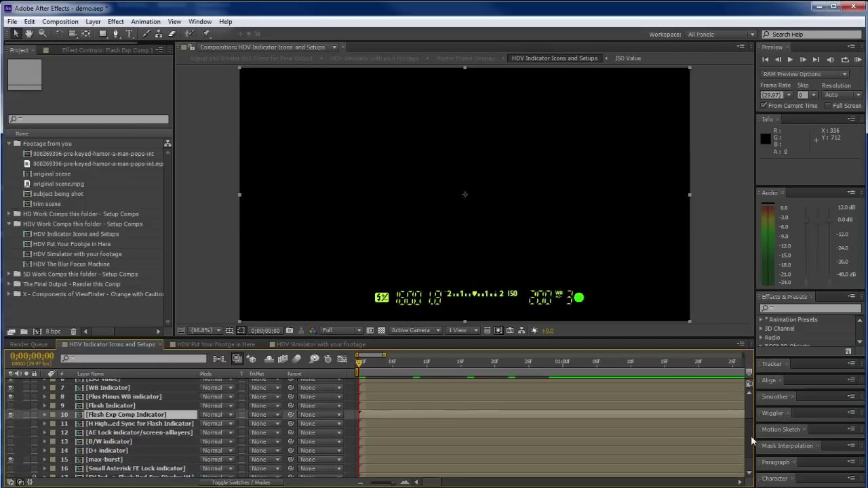
left_click(10, 415)
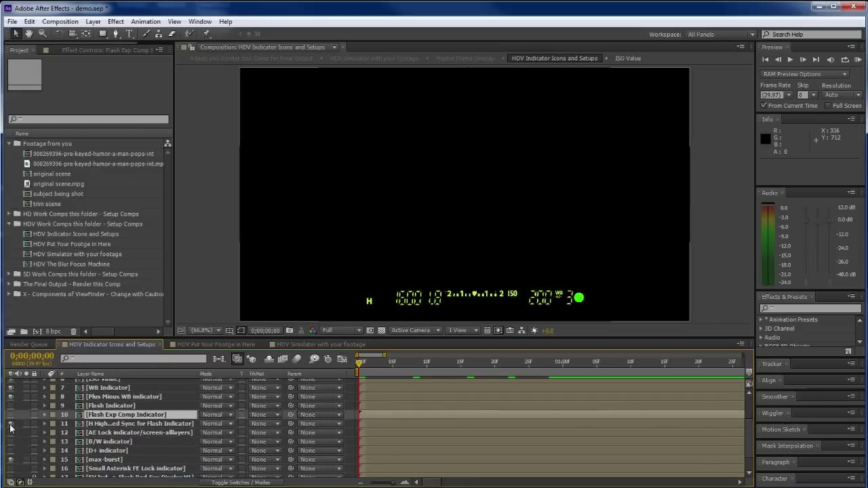
left_click(10, 424)
left_click(11, 438)
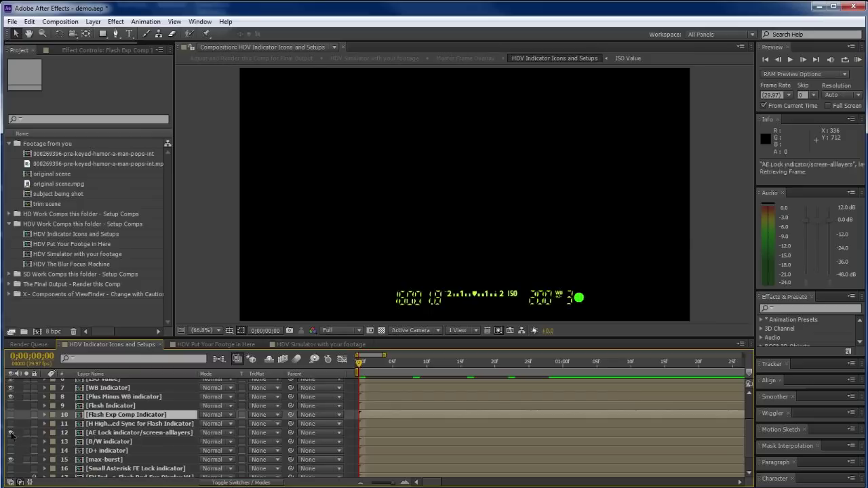
left_click(12, 438)
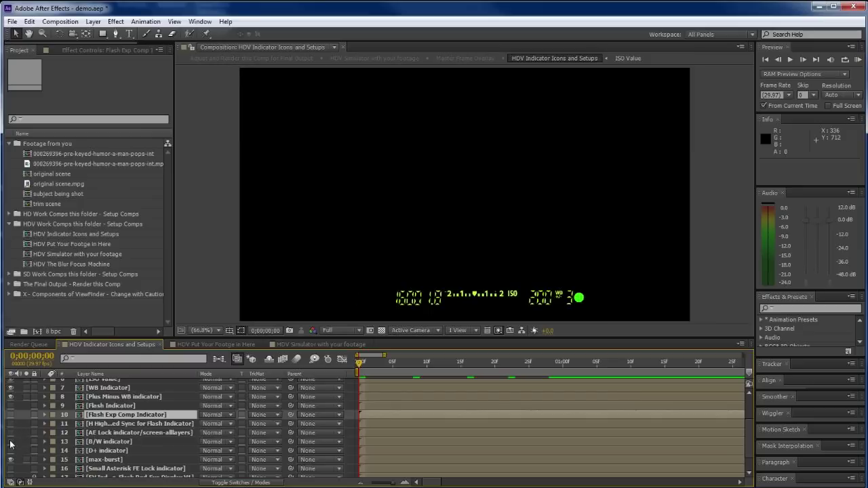
left_click(10, 441)
left_click(10, 441)
left_click(11, 442)
left_click(10, 441)
left_click(10, 441)
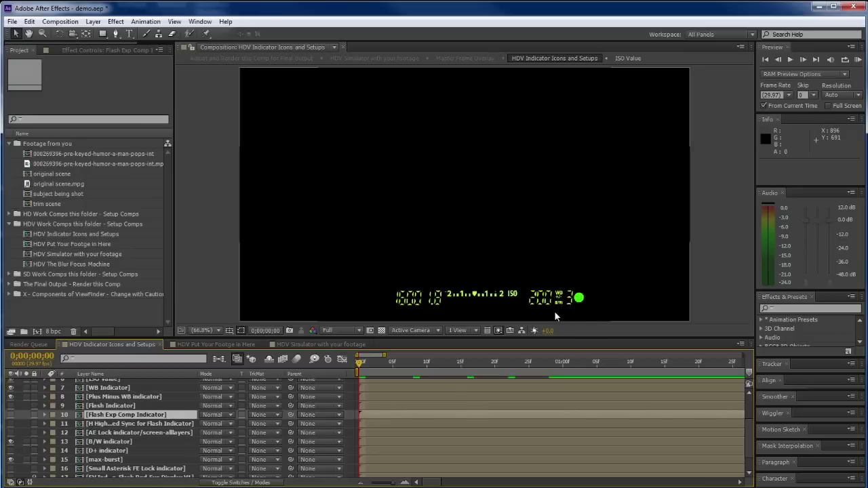
left_click(10, 442)
left_click(10, 452)
left_click(9, 452)
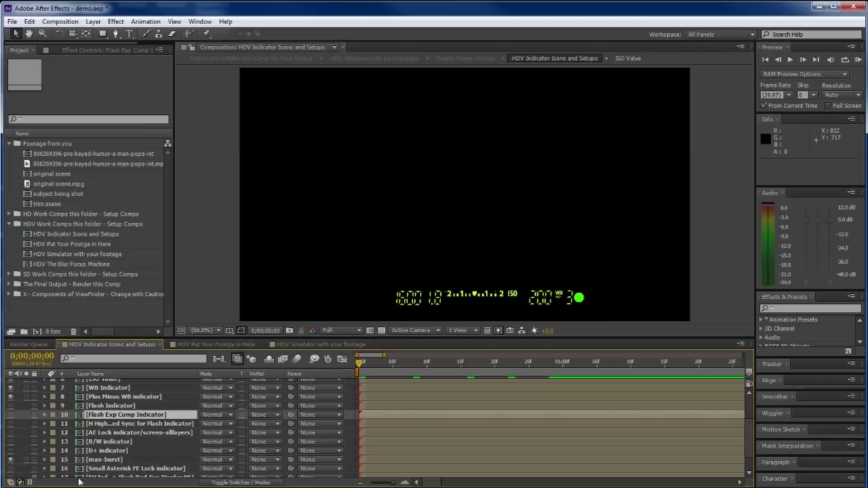
left_click_drag(748, 415, 715, 446)
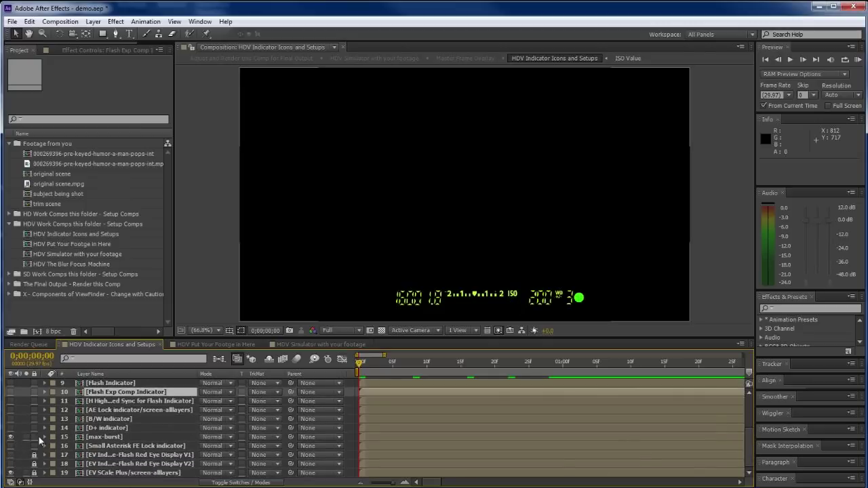
Step: In the max-burst precomp, show Max Burst 5, hide Max Burst 3, then close it
double_click(99, 438)
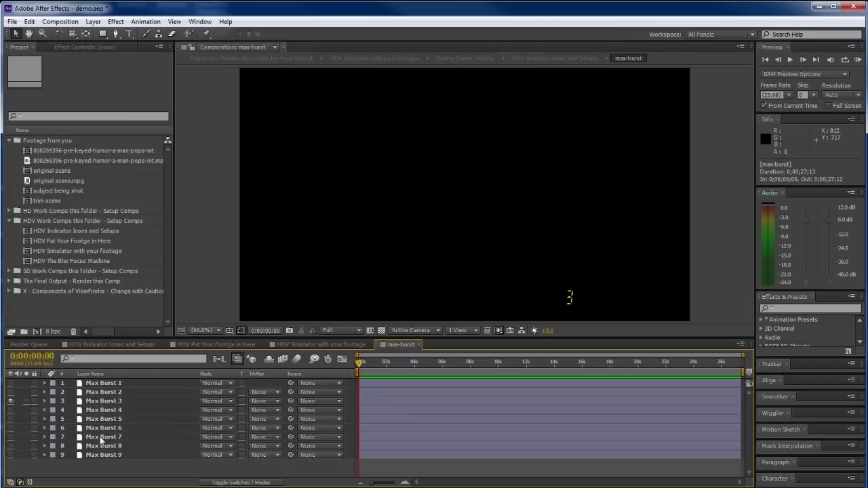
left_click(10, 419)
left_click(10, 401)
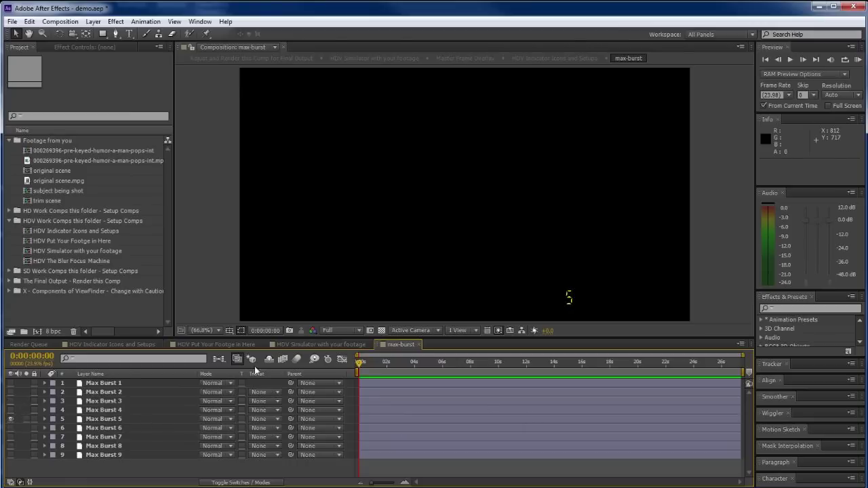
left_click(125, 345)
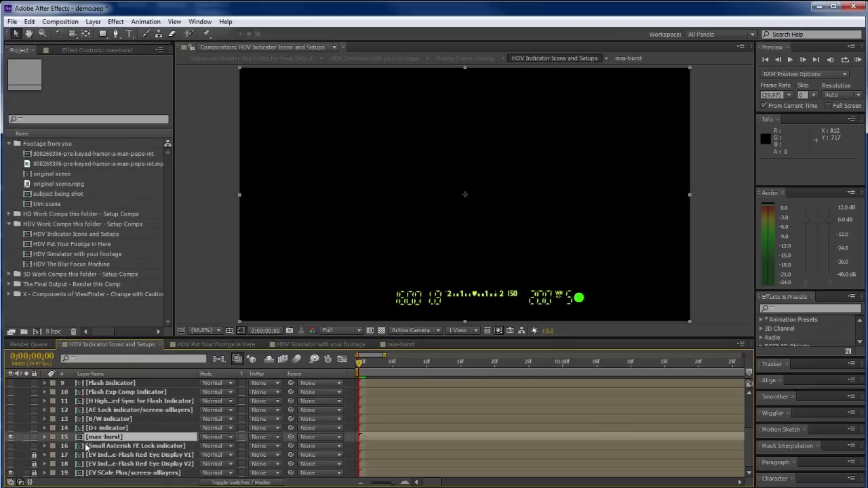
left_click(417, 343)
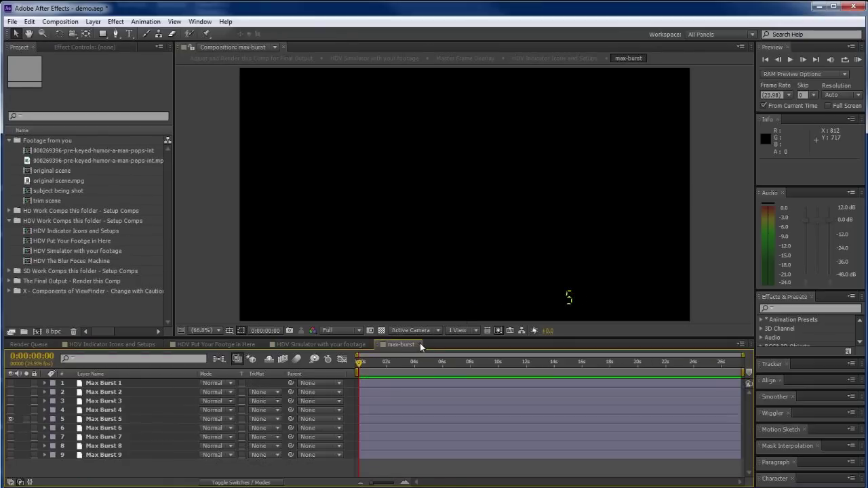
left_click(420, 343)
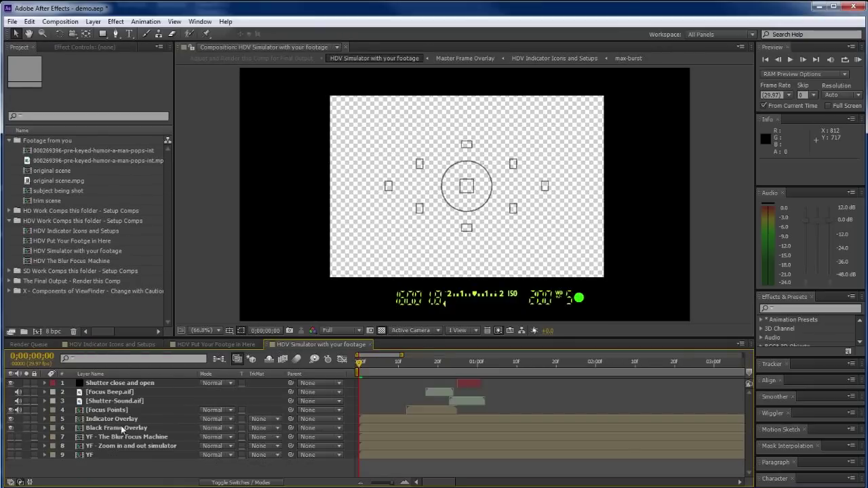
left_click(126, 345)
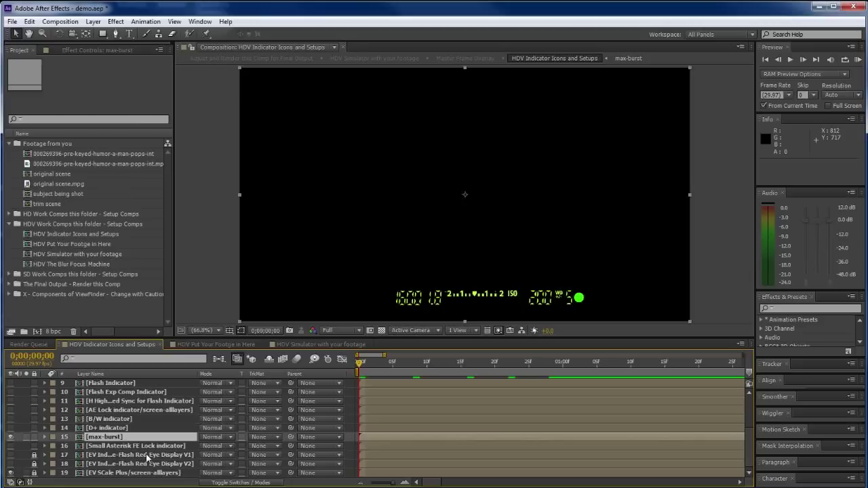
left_click(123, 449)
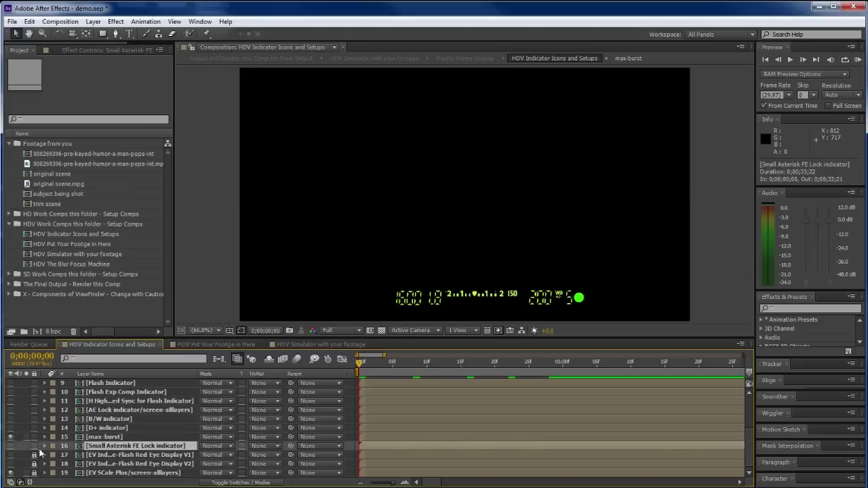
left_click(11, 446)
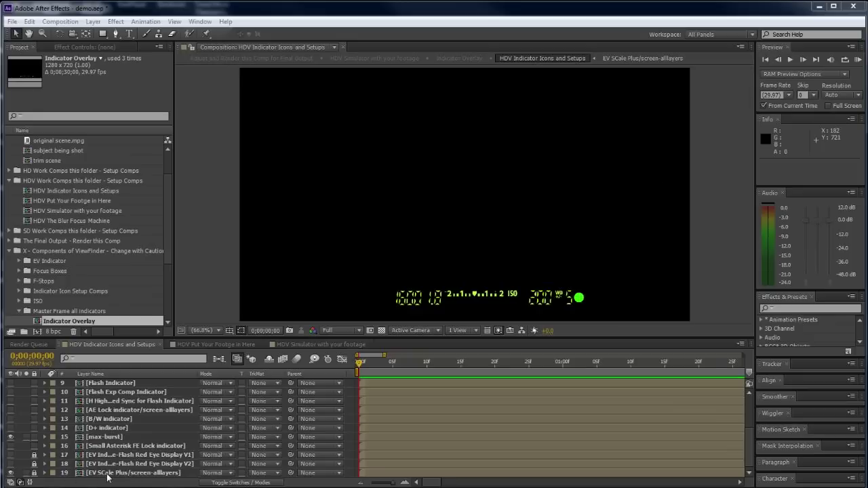
left_click(11, 473)
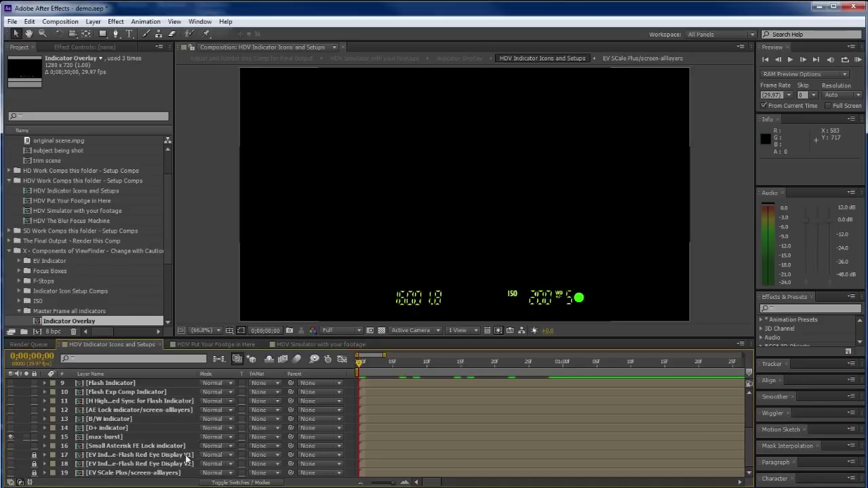
left_click(10, 473)
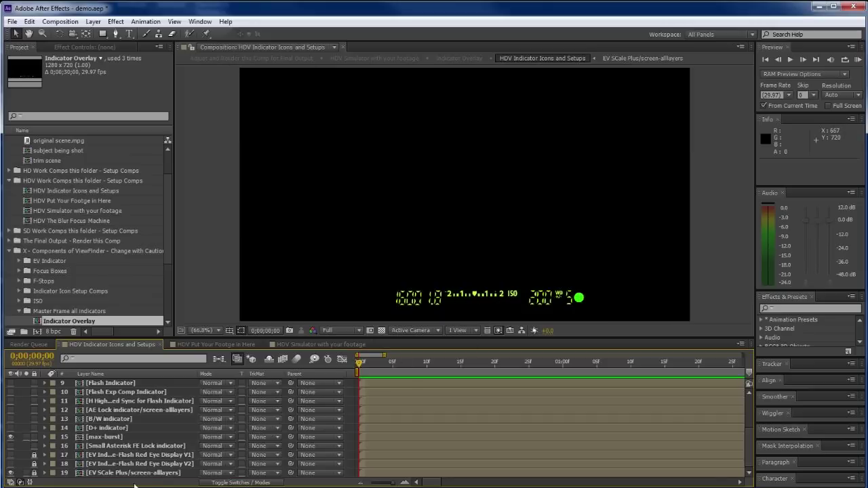
Step: Toggle layer 18's flash red-eye display and scrub the opening frames to preview the readout
left_click(11, 459)
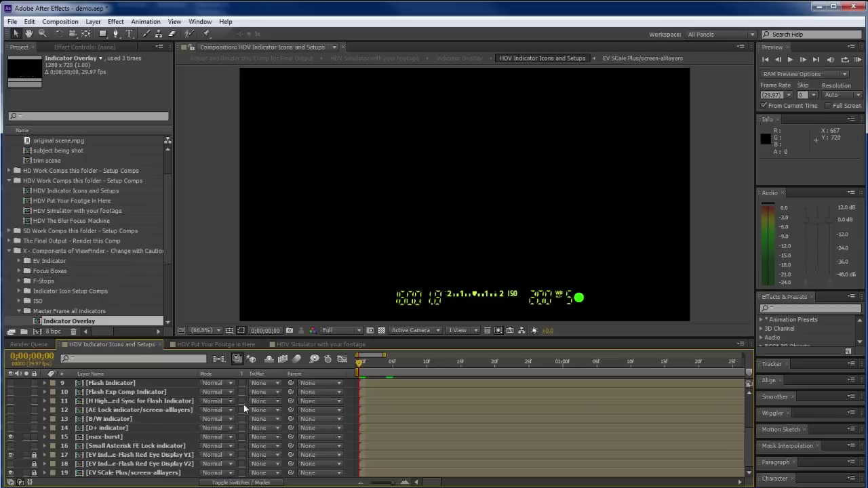
left_click_drag(358, 367, 662, 366)
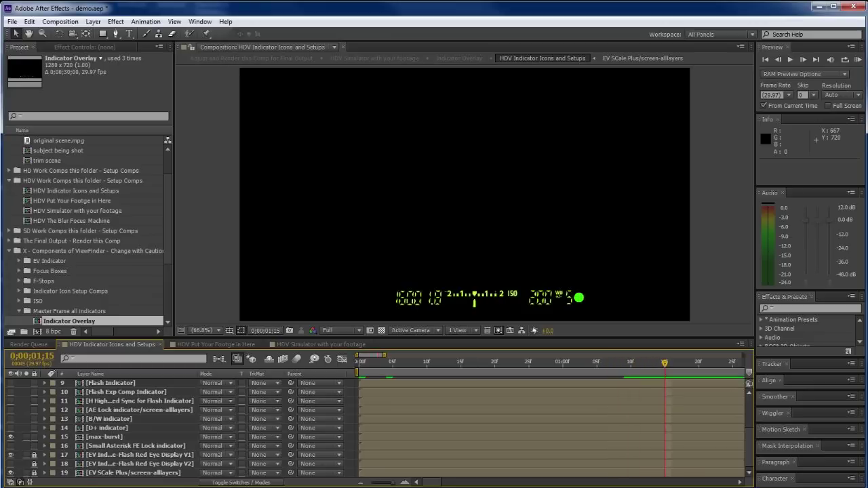
left_click(10, 464)
key("Home")
left_click_drag(360, 363, 541, 366)
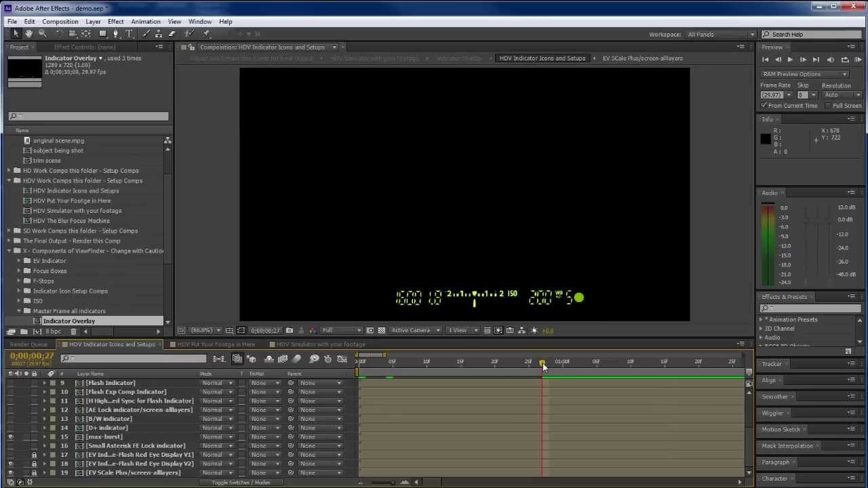
left_click_drag(542, 367, 365, 364)
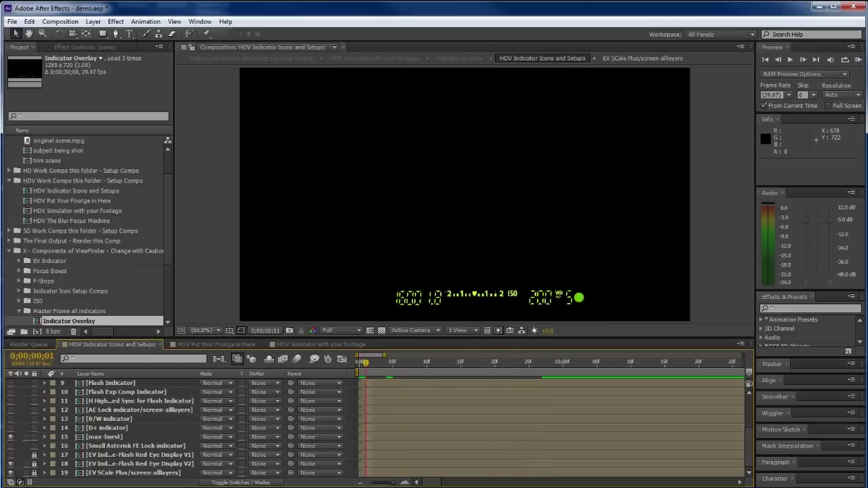
left_click(10, 464)
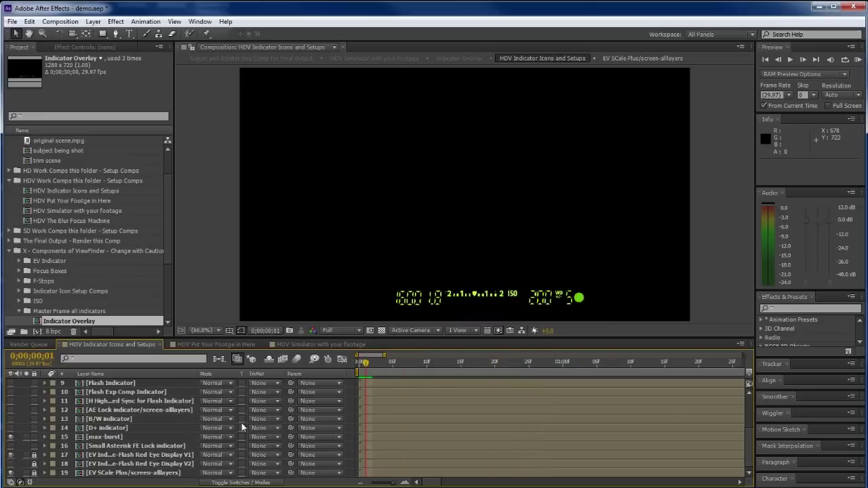
left_click_drag(358, 364, 333, 360)
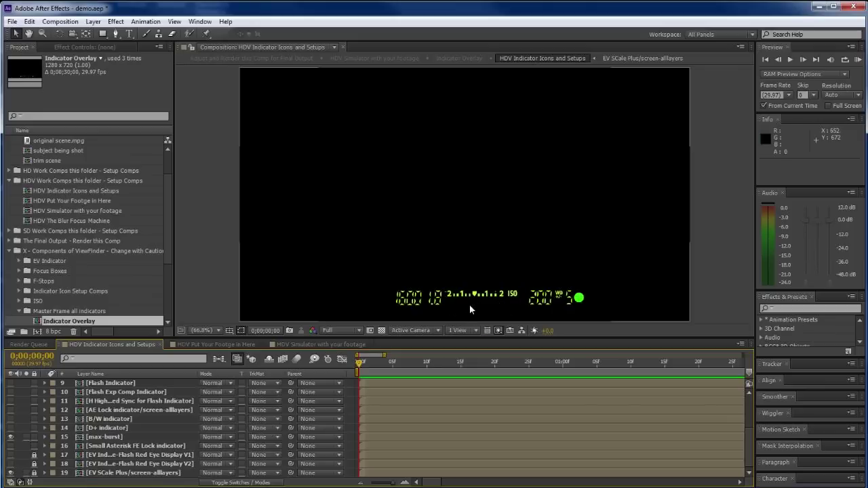
Step: From HDV Simulator, open the Indicator Overlay precomp and compare the readout with Glow on and off
left_click(318, 344)
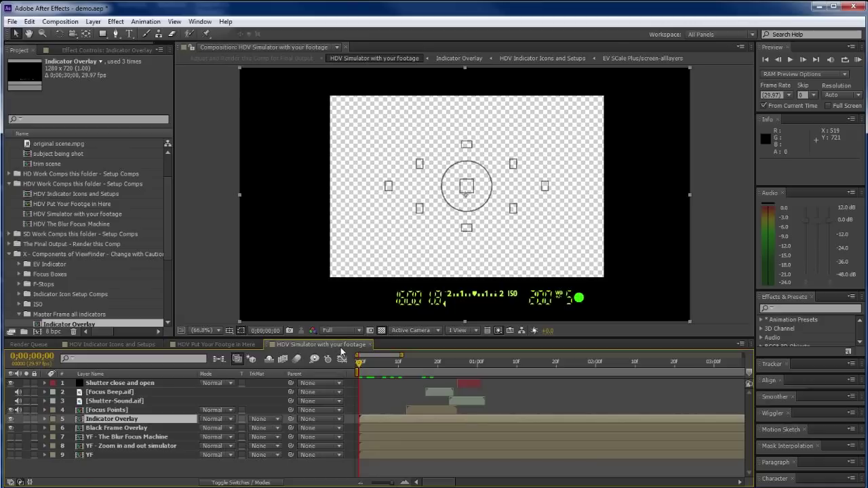
double_click(122, 421)
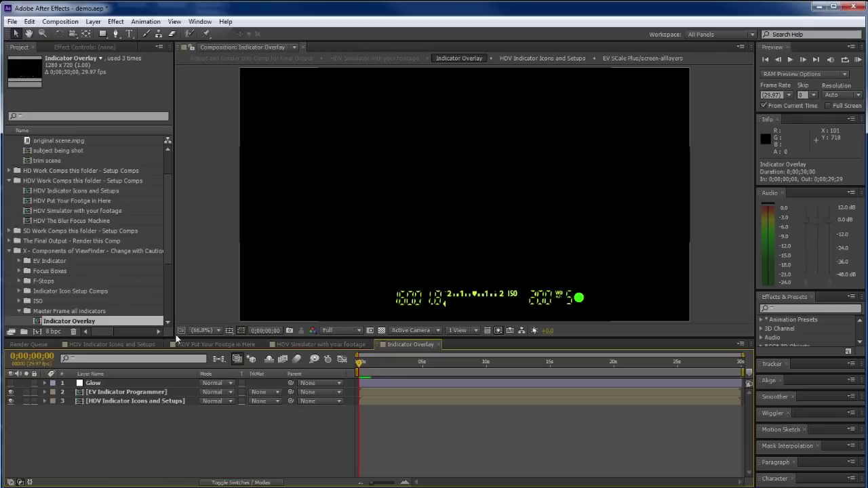
left_click(11, 383)
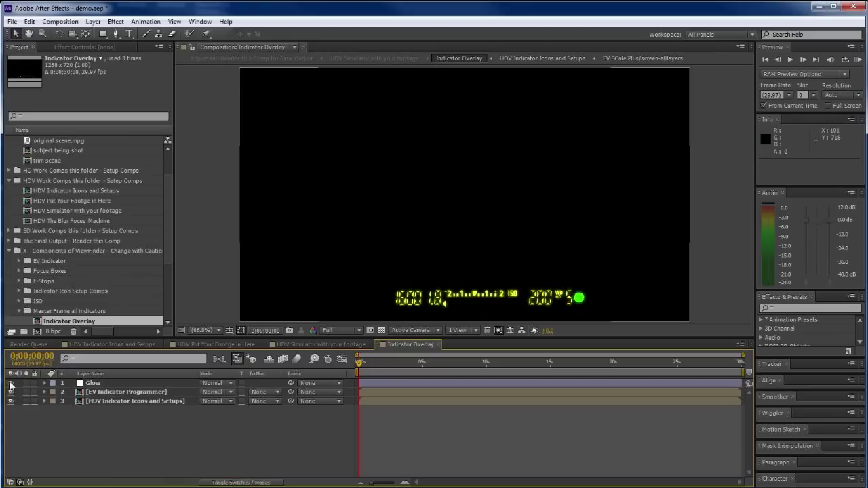
left_click(11, 383)
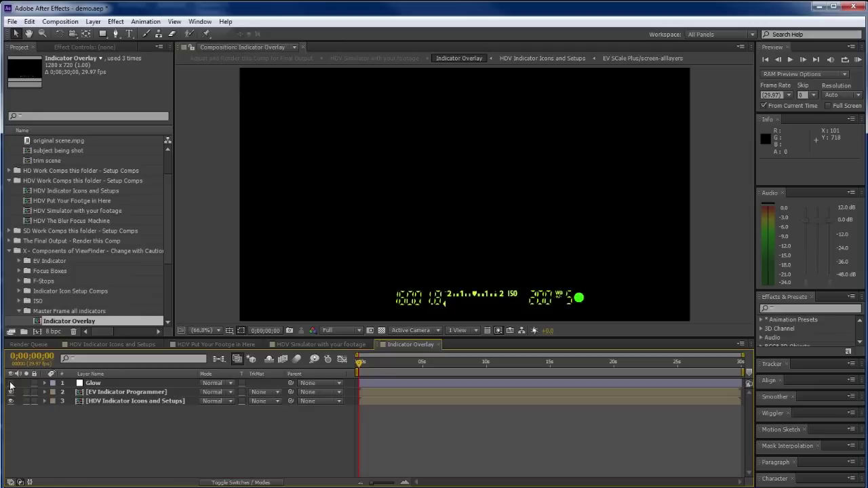
left_click(11, 384)
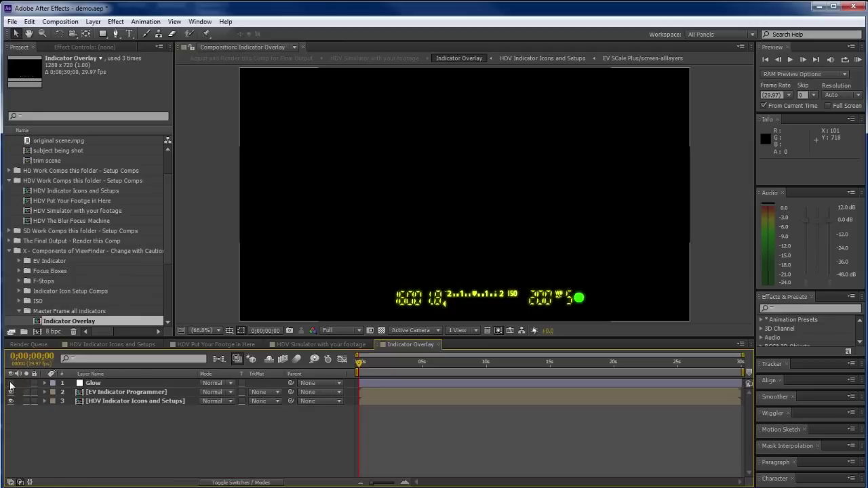
left_click(11, 383)
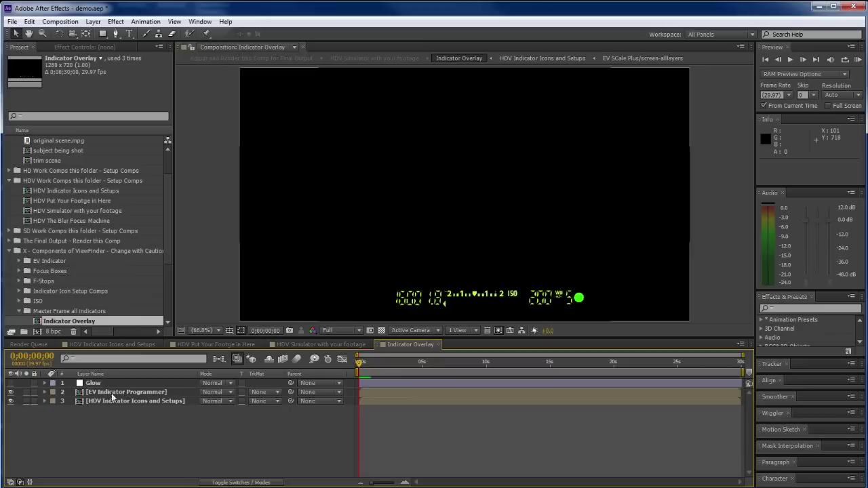
Step: Expand EV Indicator Programmer's Transform values to inspect them, then collapse the layer
left_click(44, 392)
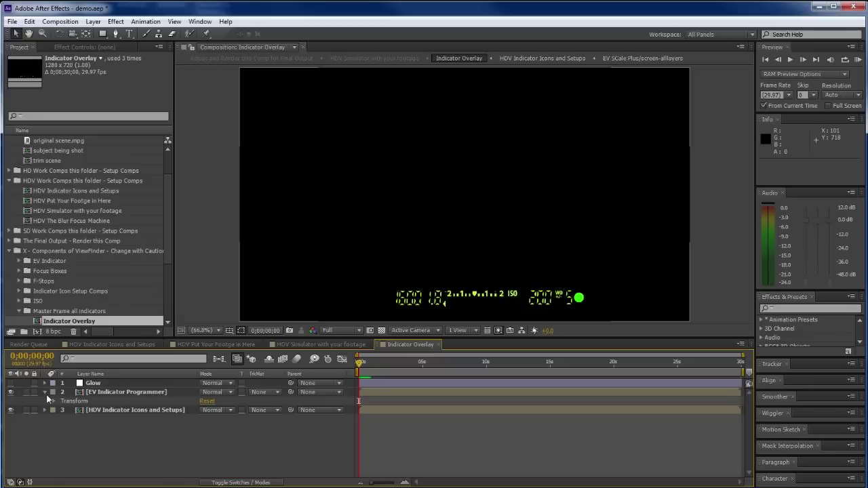
left_click(53, 402)
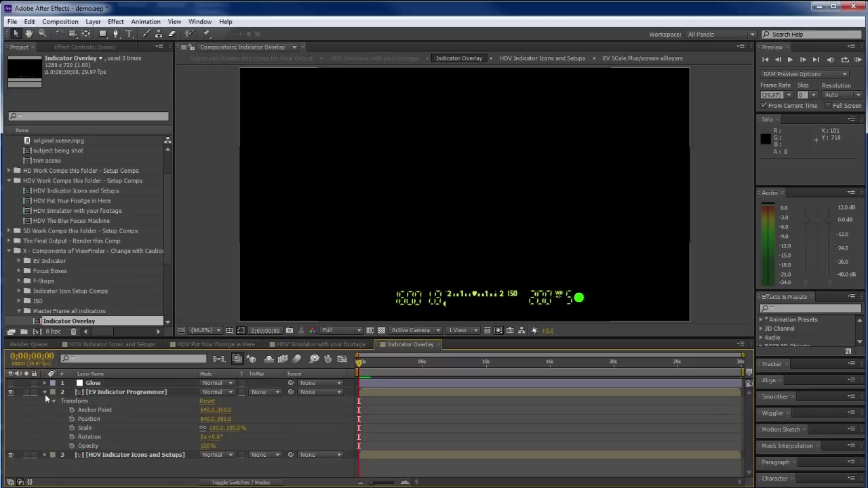
left_click(45, 392)
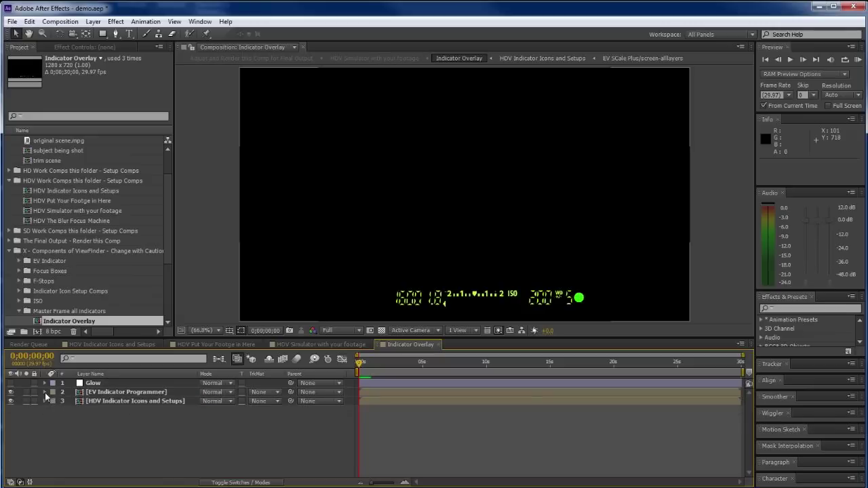
Step: Open the EV Indicator Programmer precomp and lock its Plus Sign layer
double_click(118, 393)
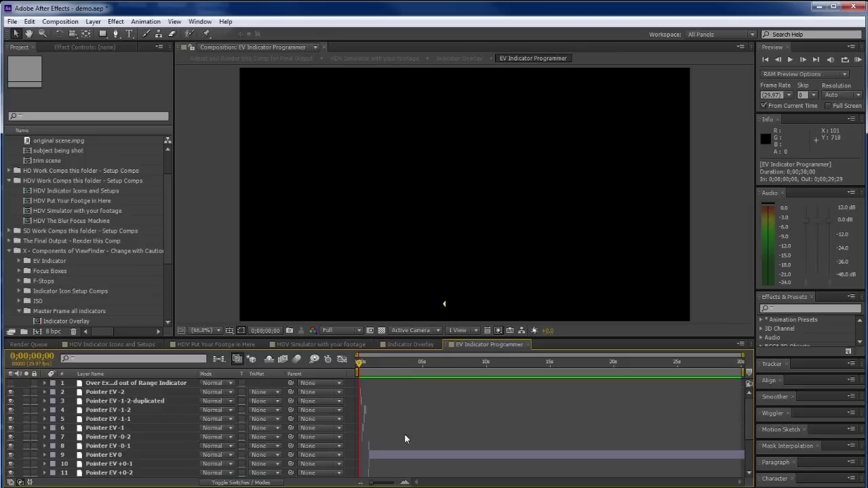
mouse_move(749, 415)
left_mouse_down()
mouse_move(748, 439)
mouse_move(747, 414)
left_mouse_up()
left_click_drag(748, 404, 749, 438)
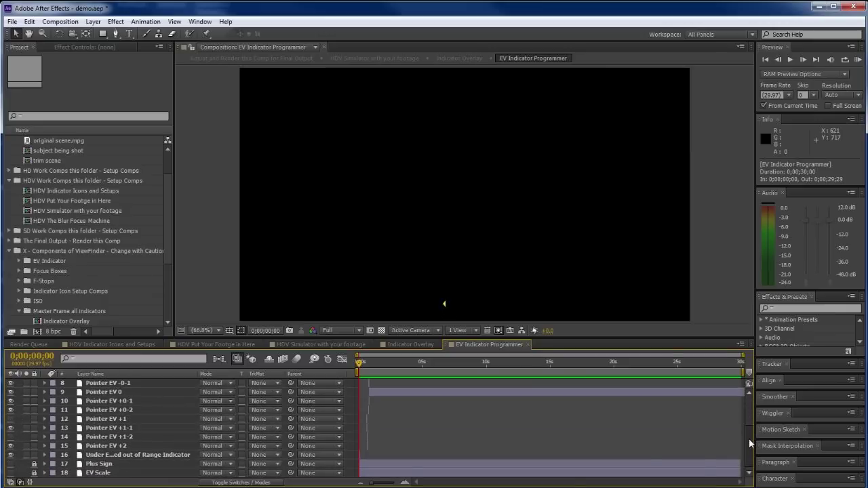
left_click(32, 464)
Step: Show the under-exposed out-of-range indicator, hide layer 14's pointer, and scrub the first second
left_click(10, 455)
left_click(10, 455)
left_click(12, 455)
left_click(10, 437)
mouse_move(359, 366)
left_mouse_down()
mouse_move(374, 367)
mouse_move(359, 367)
left_mouse_up()
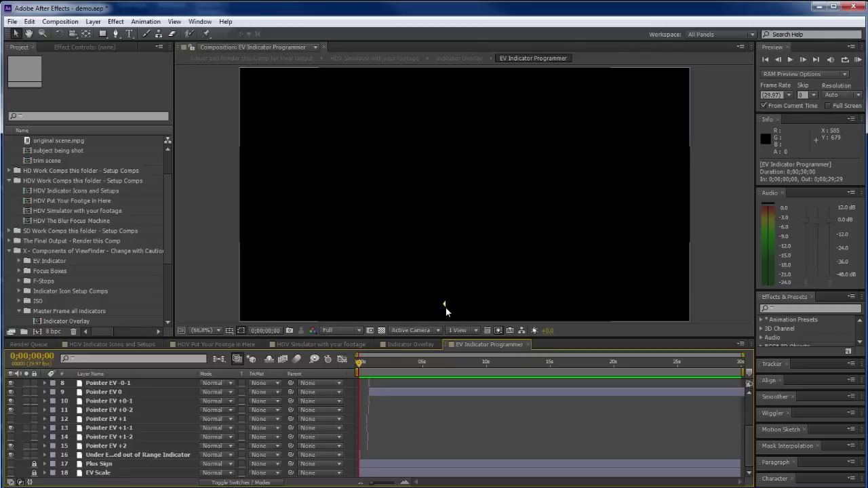
scroll(748, 445, "up", 1)
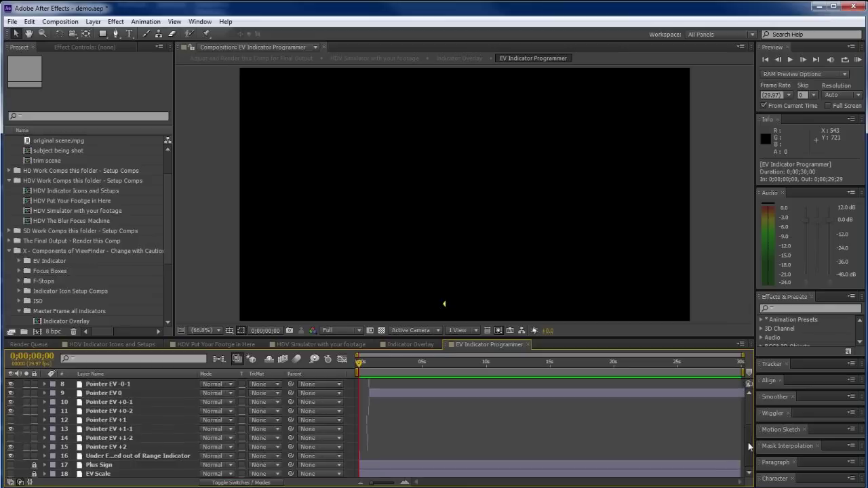
scroll(748, 442, "up", 5)
Step: Scrub the pointer animation up to frame 21 and return to the start
left_click(361, 364)
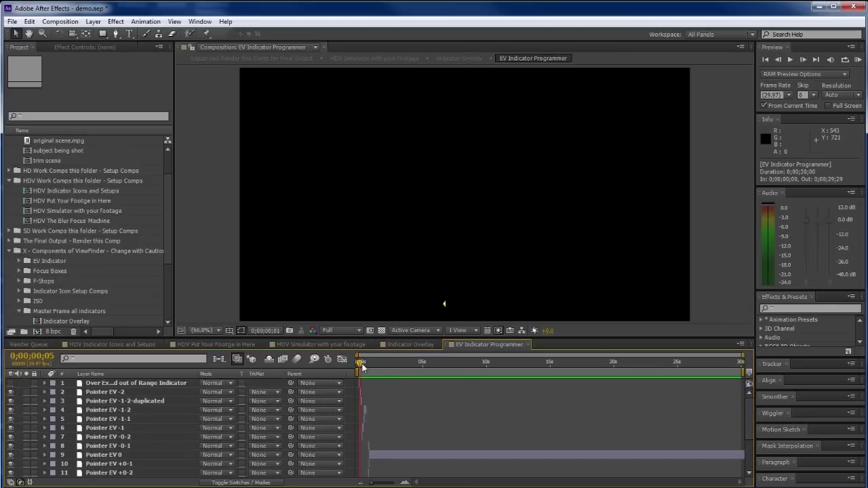
mouse_move(362, 365)
left_mouse_down()
mouse_move(380, 367)
mouse_move(361, 366)
left_mouse_up()
left_click_drag(361, 366, 357, 366)
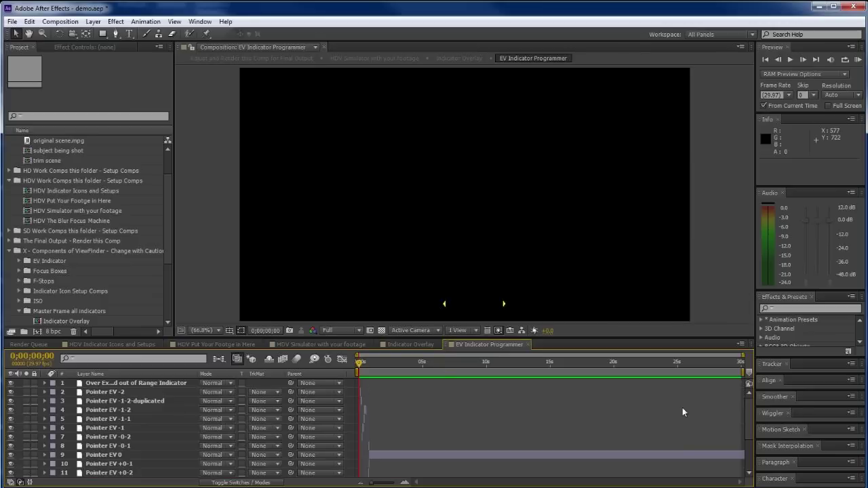
scroll(746, 414, "down", 3)
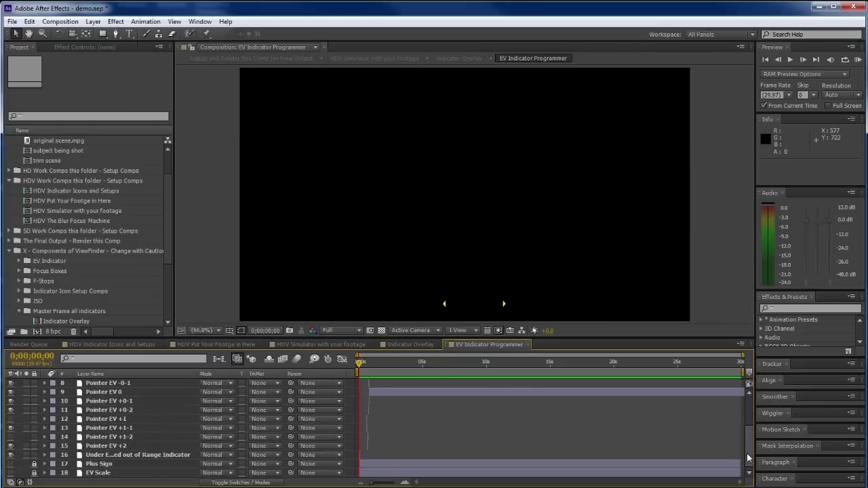
Step: Hide layer 1's range indicator, keep the under-exposed indicator visible, and preview the first half second
left_click(11, 455)
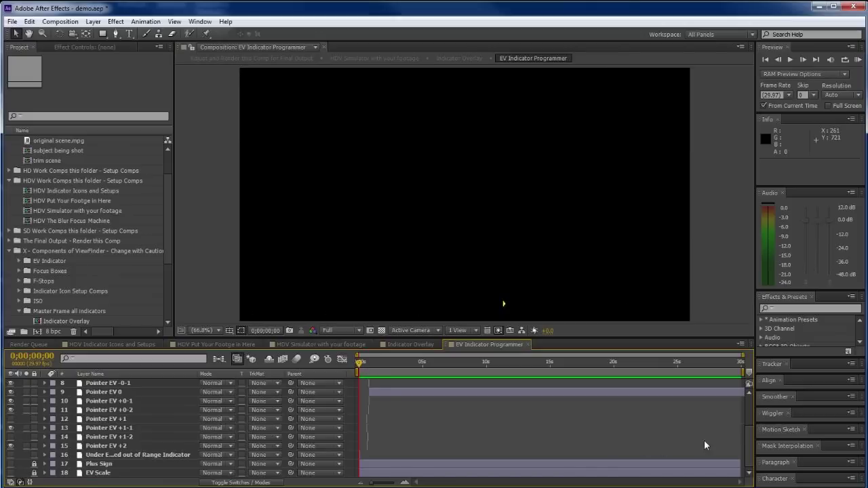
left_click_drag(747, 438, 749, 407)
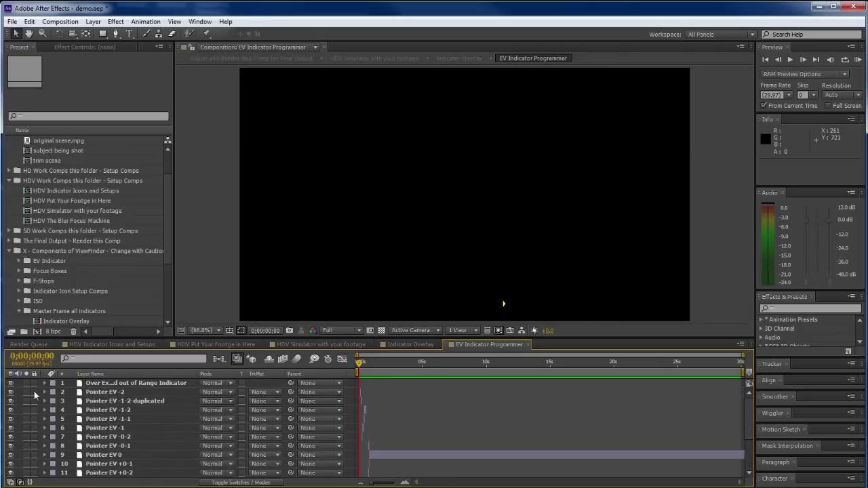
left_click(10, 383)
left_click_drag(749, 408, 745, 439)
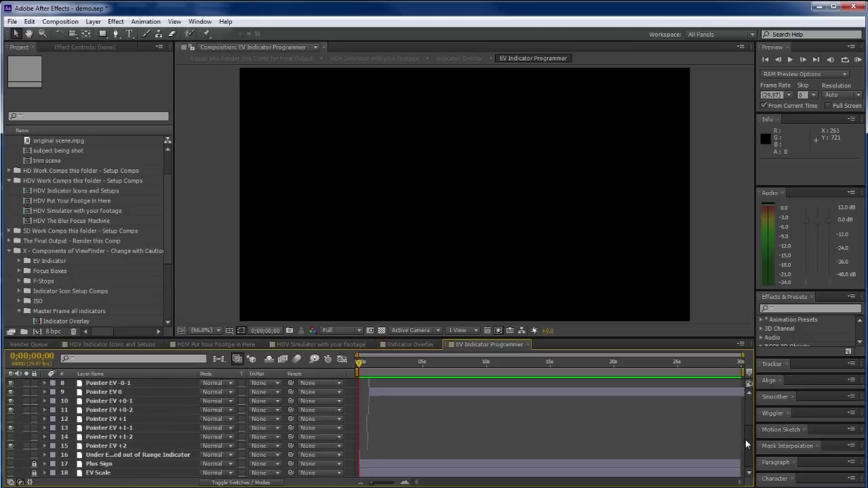
left_click(10, 455)
mouse_move(359, 367)
left_mouse_down()
mouse_move(374, 367)
mouse_move(358, 366)
left_mouse_up()
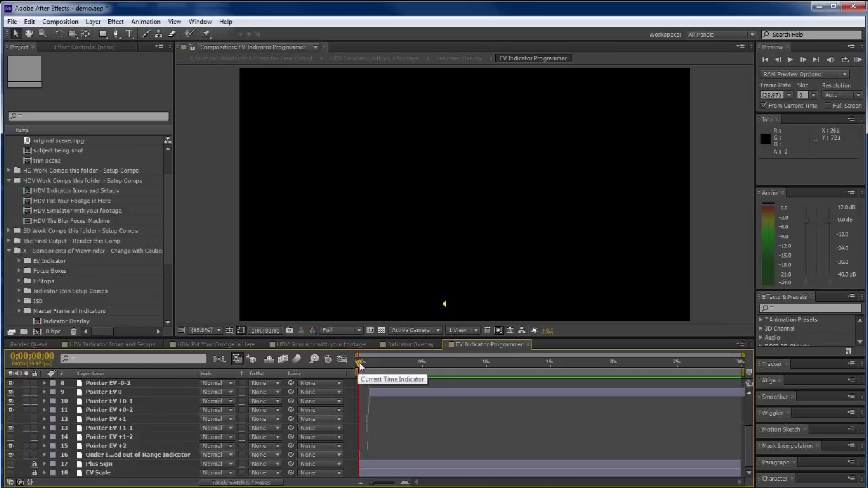
mouse_move(359, 365)
left_mouse_down()
mouse_move(418, 368)
mouse_move(366, 367)
left_mouse_up()
Step: In HDV Simulator with your footage, scrub the first second to watch the indicator arrow change
left_click(325, 344)
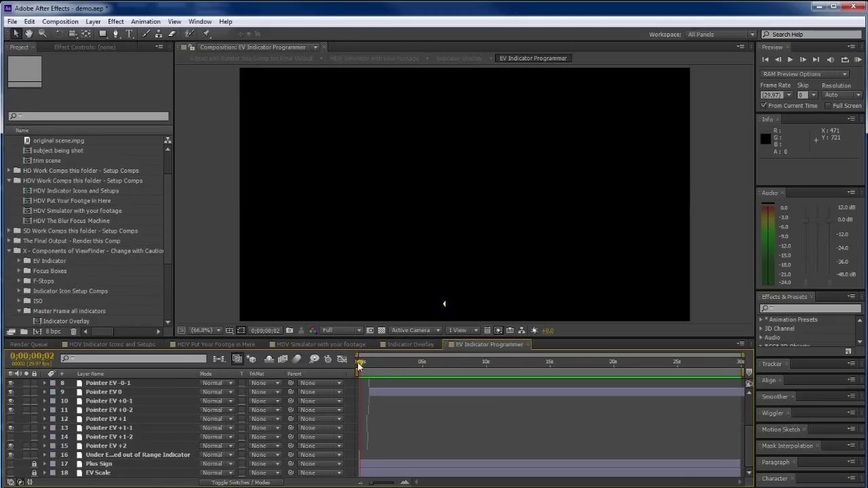
mouse_move(360, 363)
left_mouse_down()
mouse_move(374, 365)
mouse_move(359, 366)
left_mouse_up()
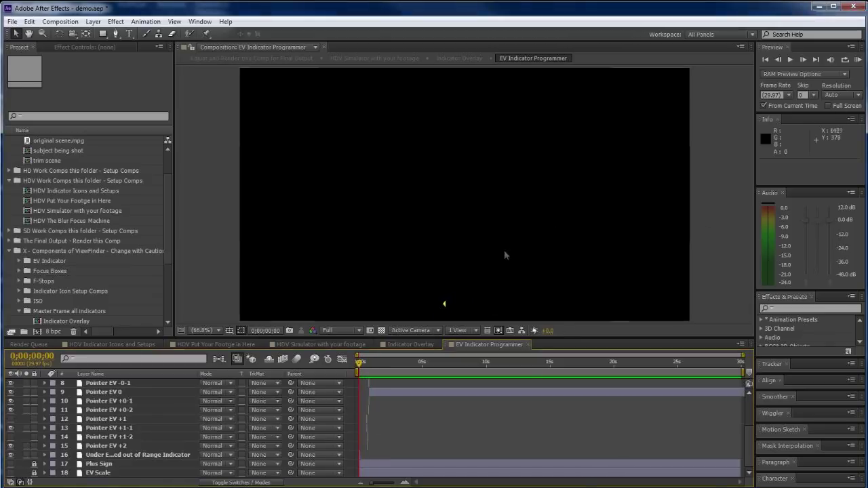
mouse_move(360, 367)
left_mouse_down()
mouse_move(370, 371)
mouse_move(358, 368)
left_mouse_up()
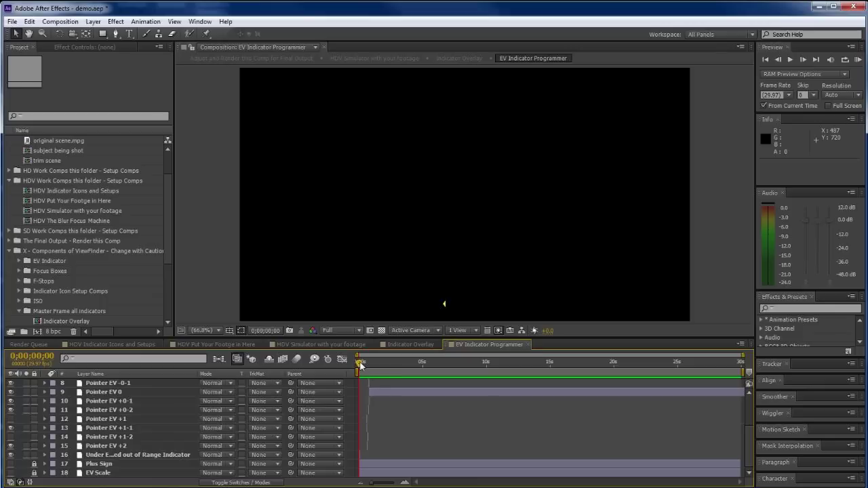
left_click_drag(360, 362, 368, 363)
Step: Zoom the timeline to frames 13–27 and move Pointer EV +1 one frame earlier, to 17f
left_click_drag(371, 485, 397, 483)
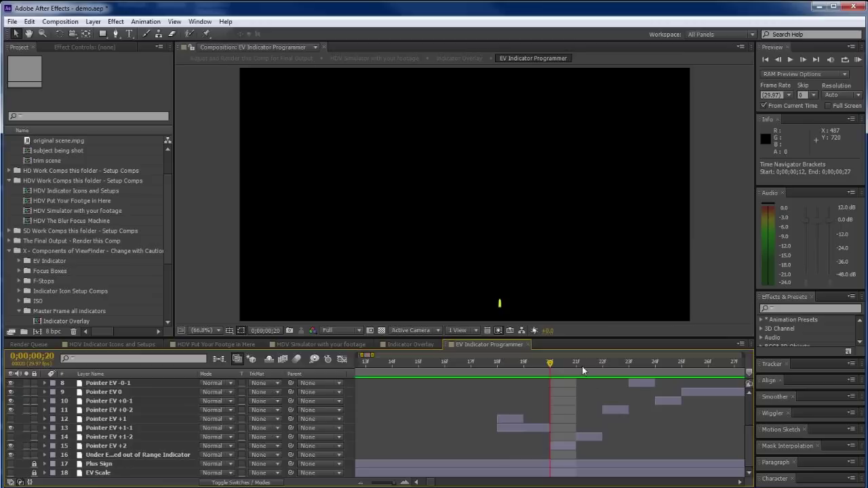
mouse_move(551, 365)
left_mouse_down()
mouse_move(498, 365)
mouse_move(575, 363)
mouse_move(509, 368)
left_mouse_up()
left_click(506, 420)
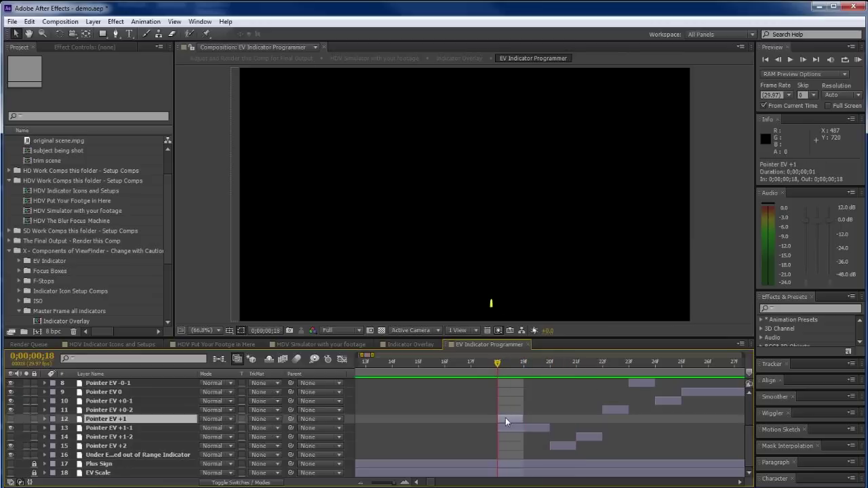
left_click_drag(505, 418, 483, 416)
mouse_move(491, 360)
left_mouse_down()
mouse_move(468, 371)
mouse_move(584, 353)
mouse_move(602, 354)
mouse_move(526, 368)
mouse_move(611, 354)
mouse_move(579, 358)
mouse_move(681, 360)
mouse_move(577, 369)
left_mouse_up()
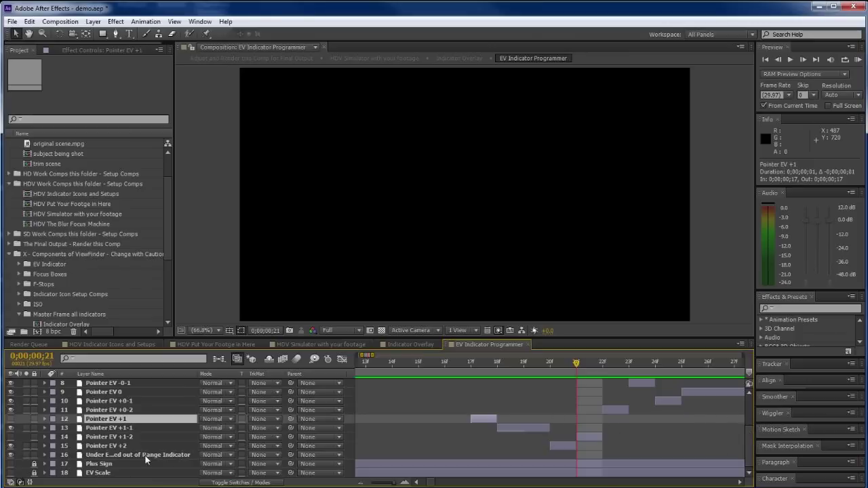
Step: Lock Plus Sign, turn on the Over Exposed out of Range Indicator, and start it at frame 21
left_click(34, 464)
left_click_drag(751, 450, 750, 395)
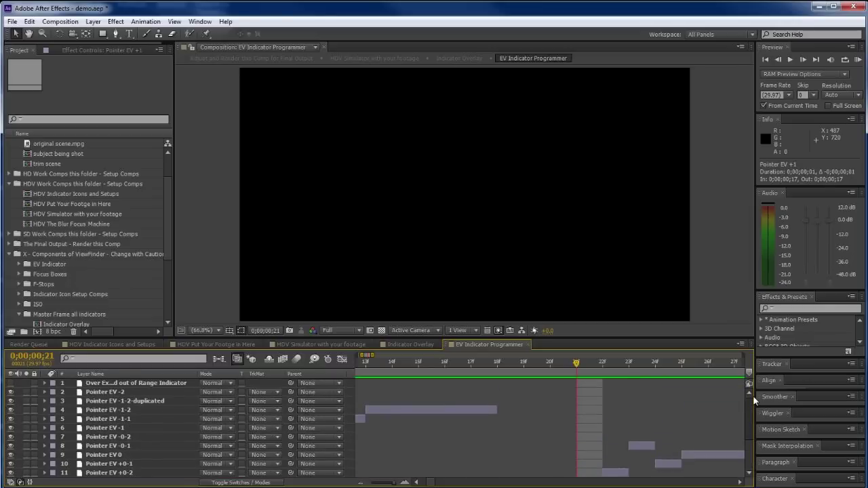
left_click(10, 383)
left_click_drag(430, 481, 380, 486)
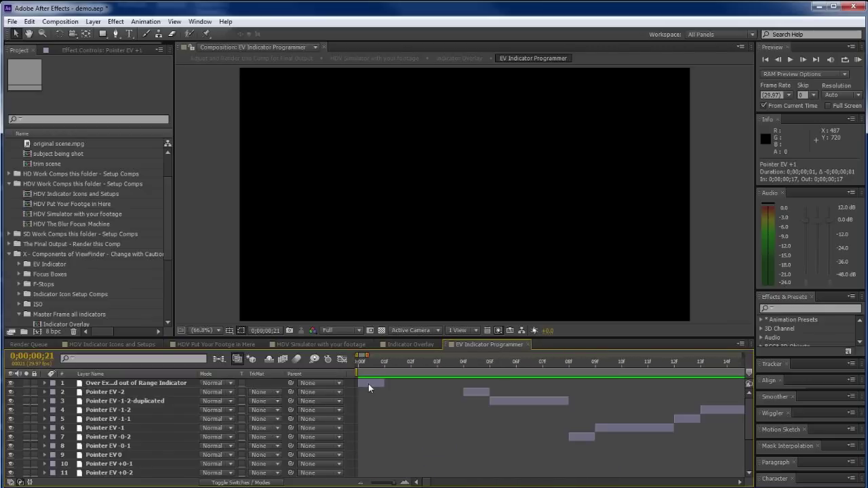
left_click_drag(368, 383, 483, 383)
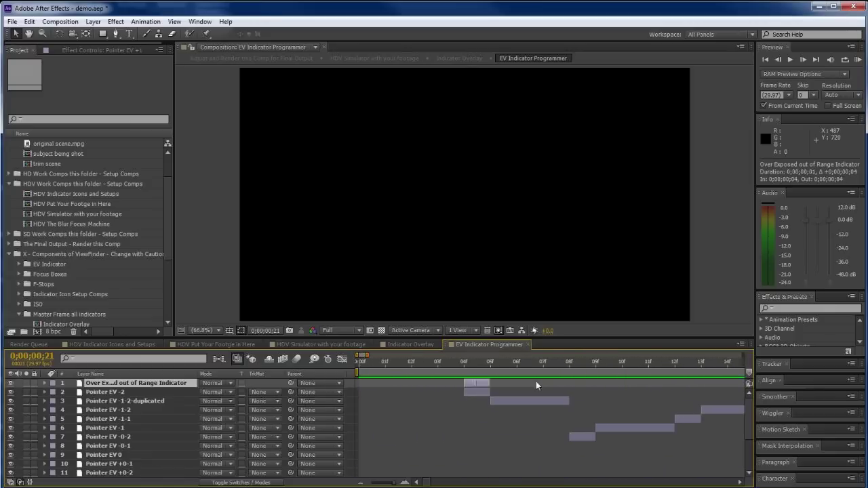
left_click_drag(536, 385, 705, 386)
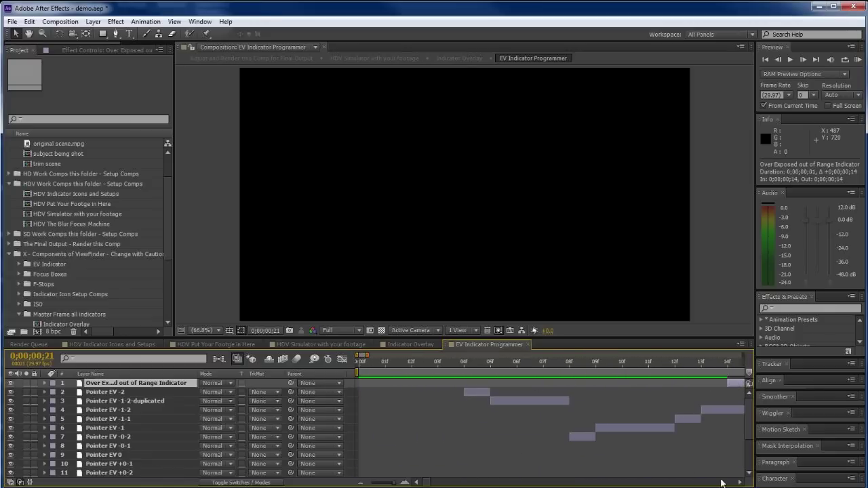
left_click_drag(740, 483, 740, 483)
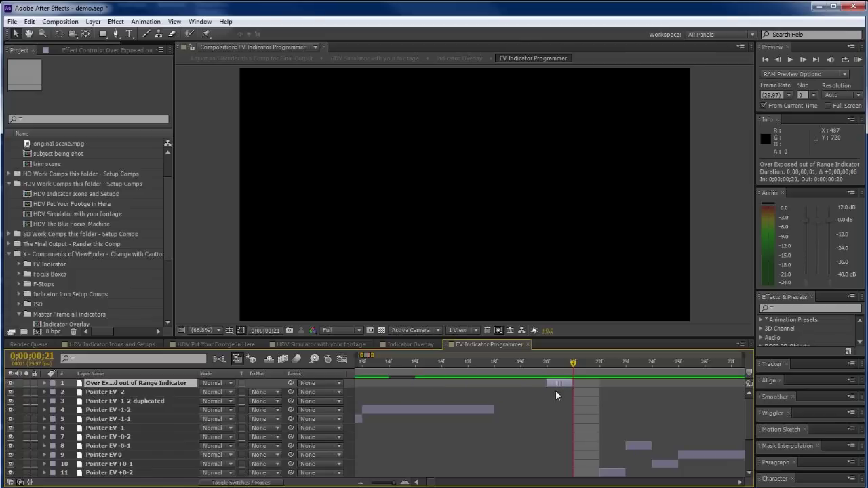
left_click_drag(555, 390, 578, 386)
Step: Save the project and scrub around frame 22 to check the indicator
key("ctrl+s")
left_click_drag(563, 367, 601, 366)
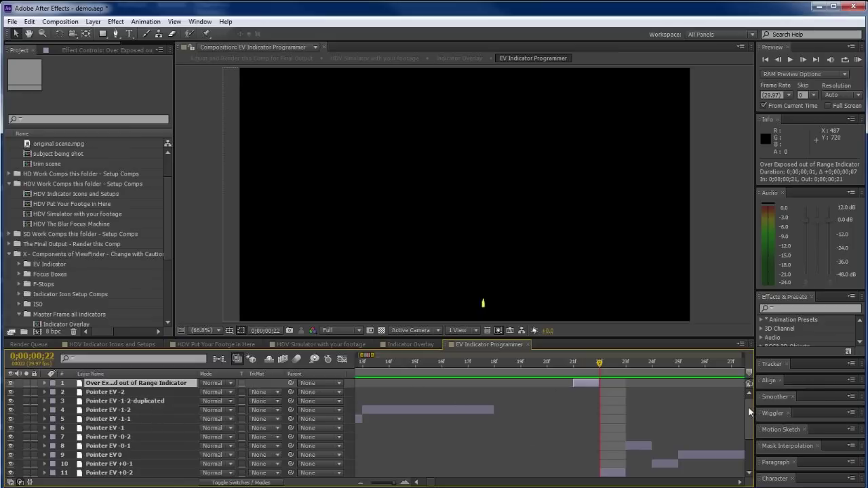
mouse_move(751, 409)
left_mouse_down()
mouse_move(751, 444)
mouse_move(751, 409)
left_mouse_up()
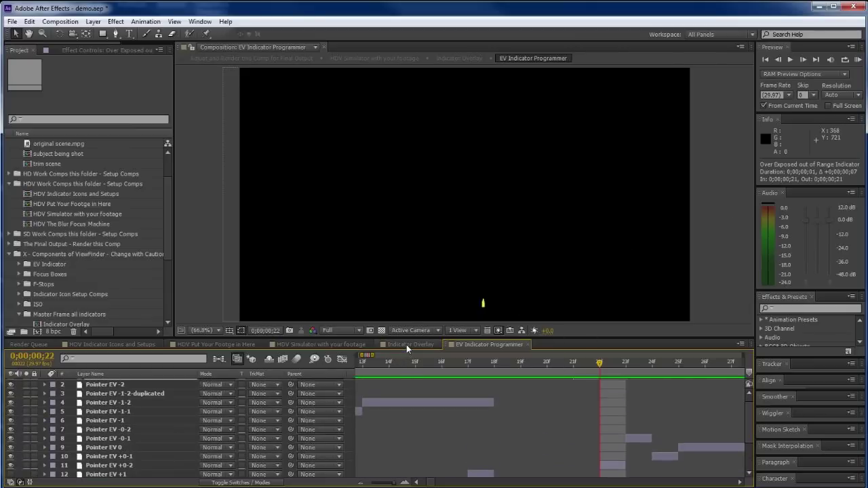
Step: Close the EV Indicator Programmer and Indicator Overlay comps and go back to frame 11
left_click(527, 346)
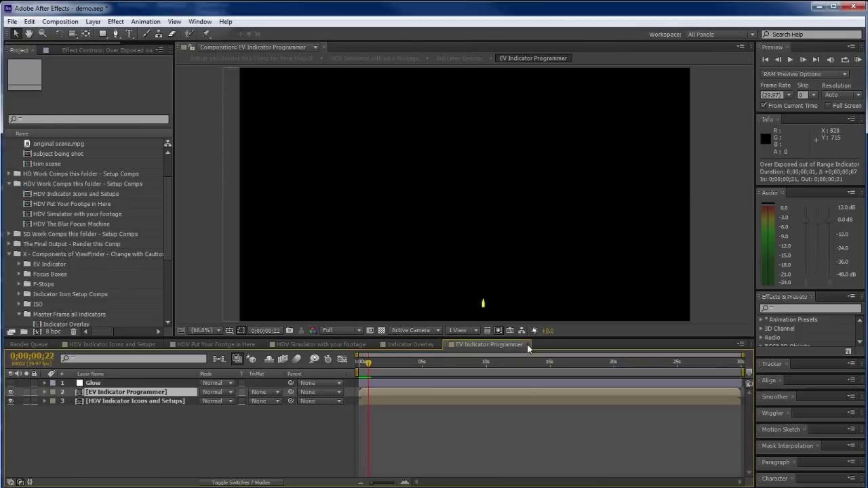
left_click(439, 346)
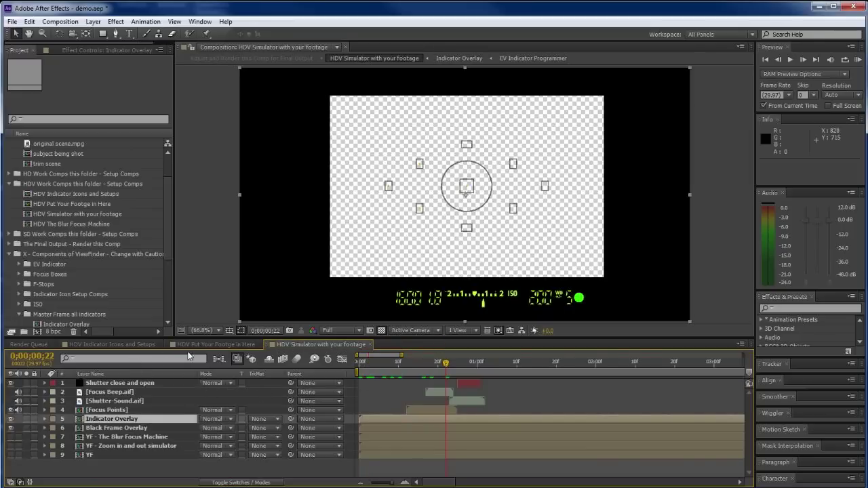
left_click_drag(447, 364, 426, 363)
Step: Show the YF, YF - Zoom and Blur Focus Machine layers, check frames 9–23, and select Focus Points
left_click(10, 455)
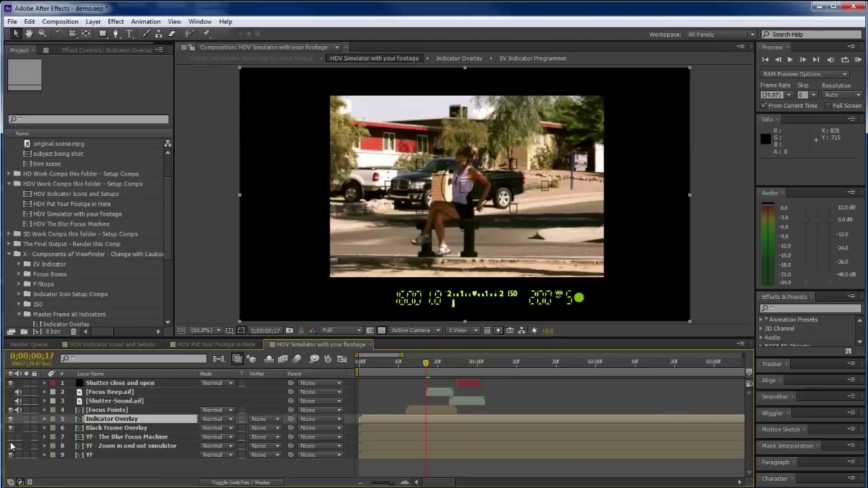
left_click(10, 446)
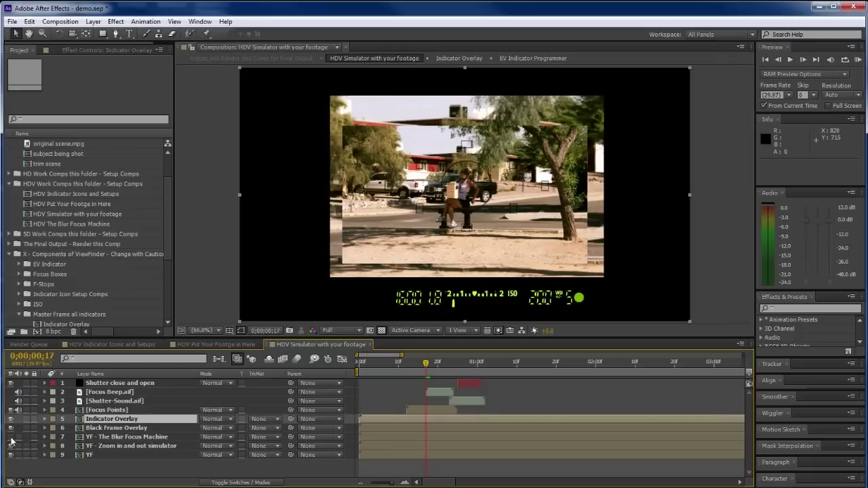
left_click(10, 437)
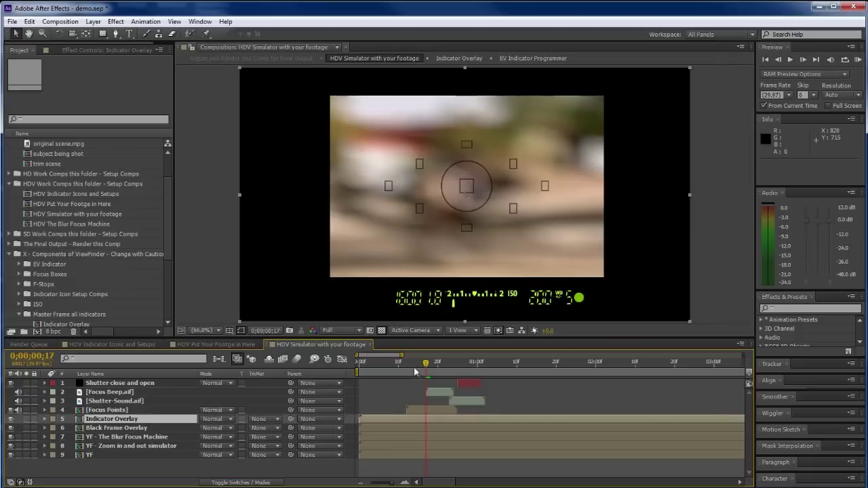
left_click_drag(426, 364, 443, 379)
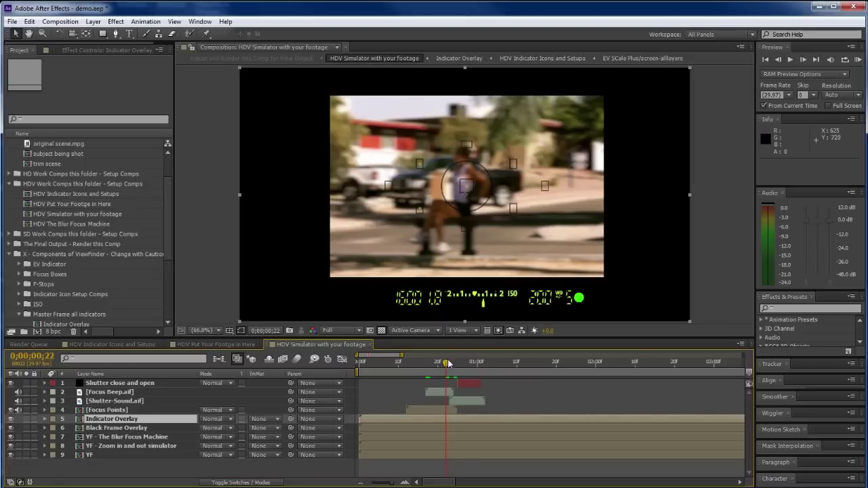
left_click_drag(446, 366, 451, 367)
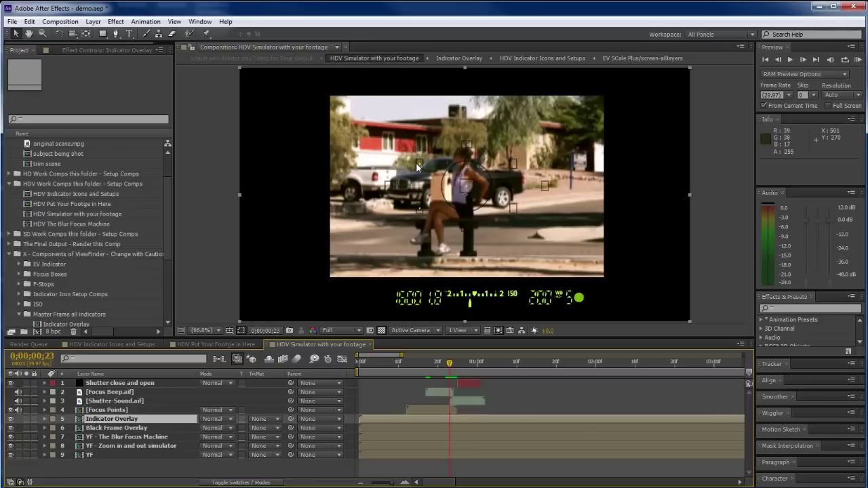
left_click(108, 411)
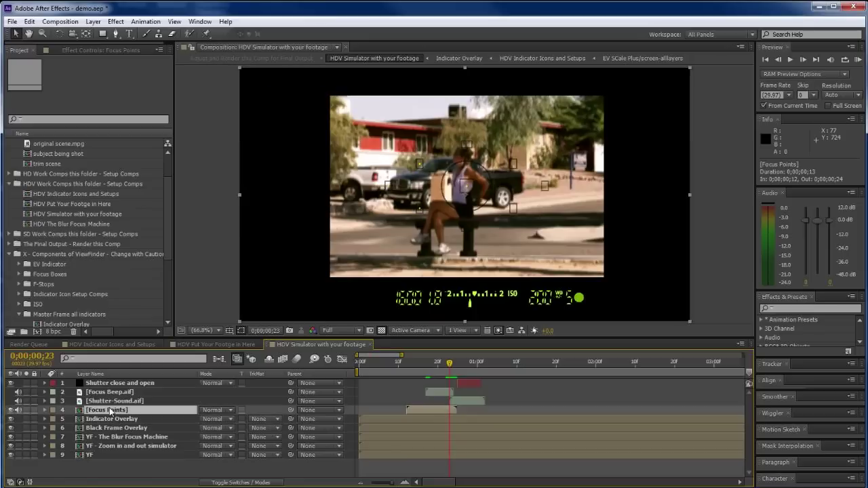
Step: Open Focus Points, show the Center-Red and 180 red dots, hide layers 7 and 8, then check HDV Simulator
double_click(109, 409)
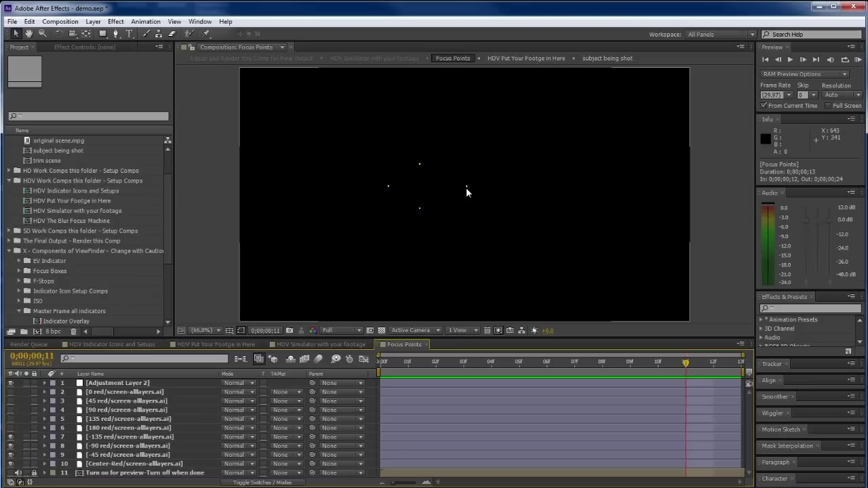
left_click(10, 463)
left_click_drag(11, 448, 11, 438)
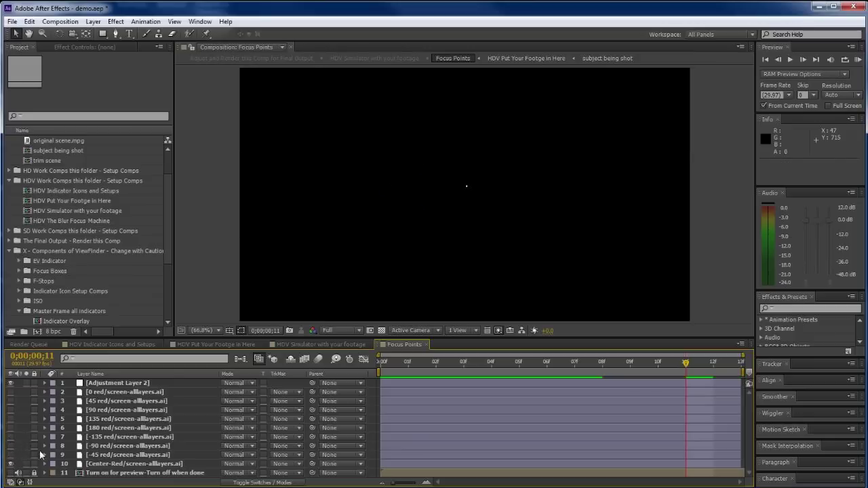
left_click(11, 428)
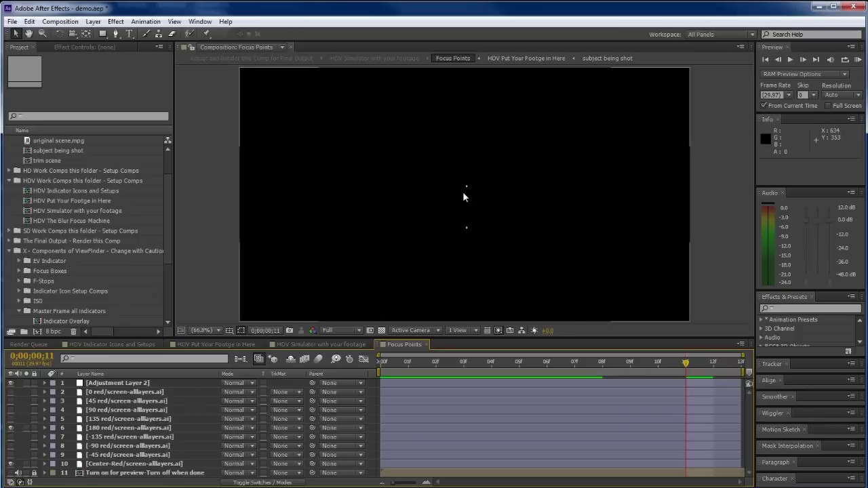
left_click(306, 343)
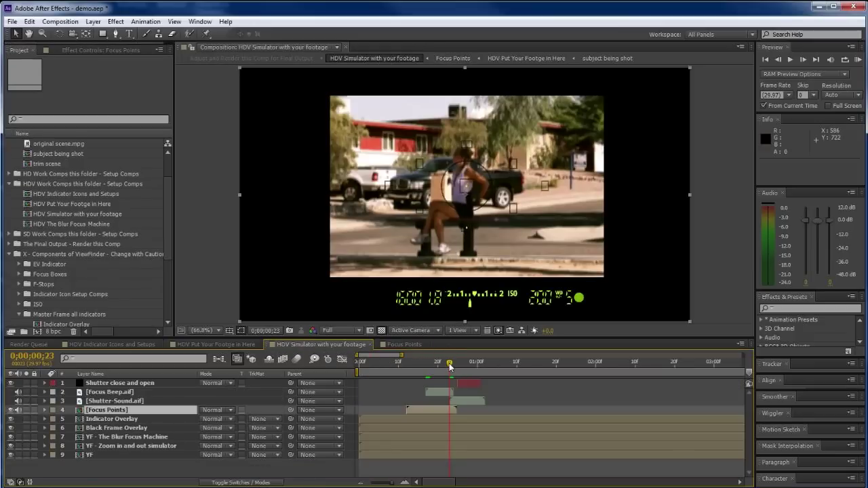
mouse_move(449, 367)
left_mouse_down()
mouse_move(437, 366)
mouse_move(447, 370)
left_mouse_up()
Step: Back in Focus Points, cycle through the 0, 45, 90 and 135 red focus dots one at a time
left_click(413, 345)
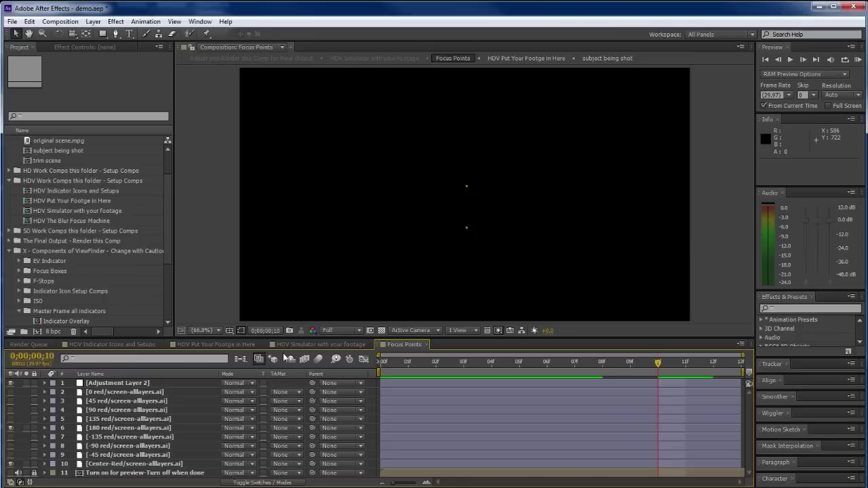
left_click(10, 392)
left_click(11, 392)
left_click(11, 401)
left_click(11, 401)
left_click(11, 409)
left_click(10, 410)
left_click(10, 418)
left_click(10, 418)
Step: Compare dot brightness with Adjustment Layer 2 on and off, leave it off, and return to HDV Simulator
left_click(10, 383)
left_click(11, 383)
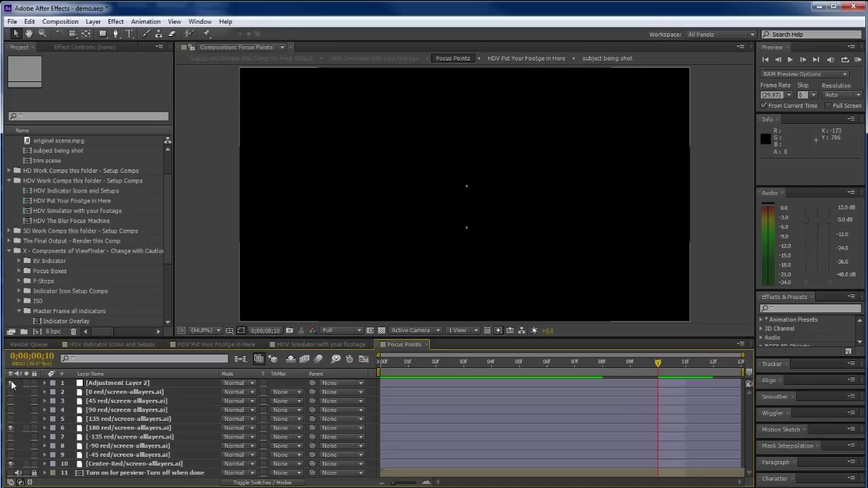
left_click(11, 384)
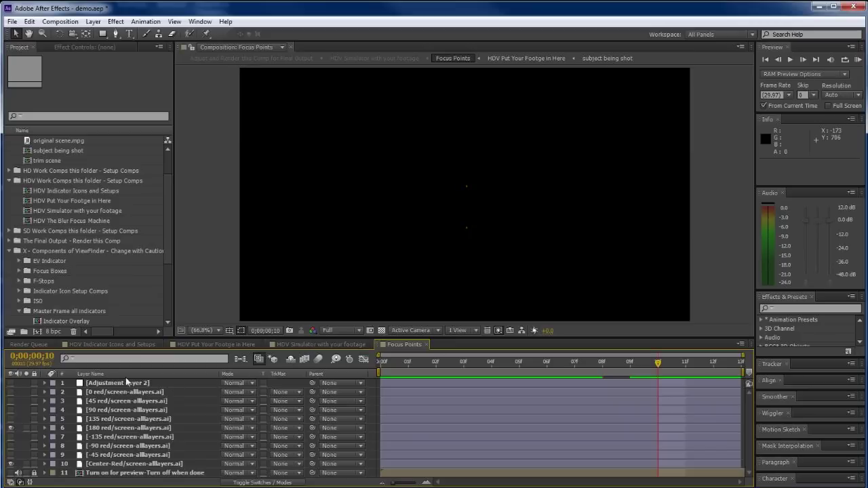
left_click(301, 344)
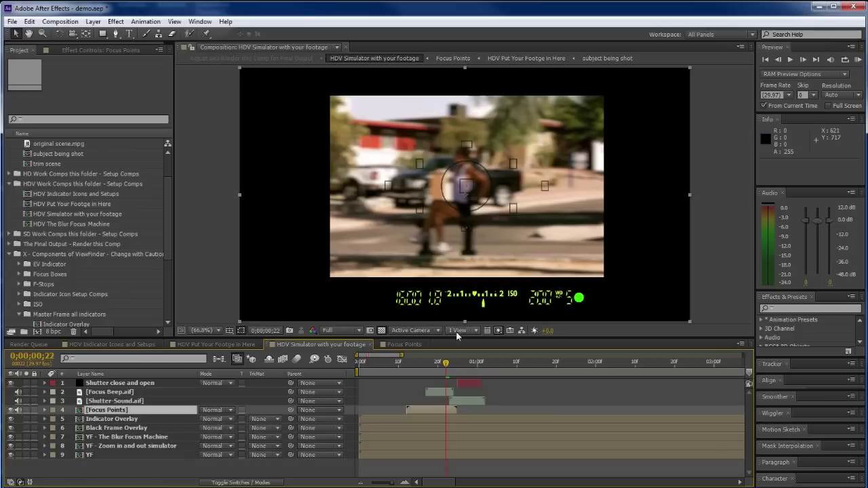
Step: Toggle the Focus Points preview footage layer on and off, close the comp, and check frame 25 in HDV Simulator
mouse_move(449, 365)
left_mouse_down()
mouse_move(435, 364)
mouse_move(455, 370)
mouse_move(443, 368)
left_mouse_up()
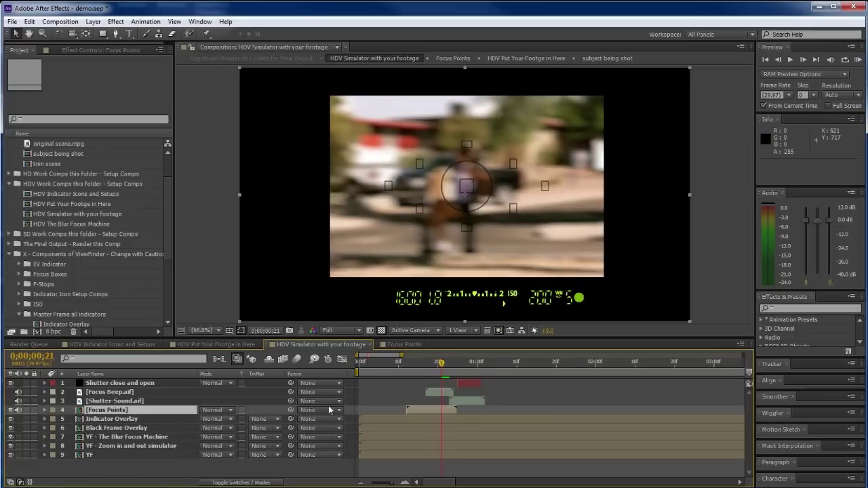
left_click(404, 344)
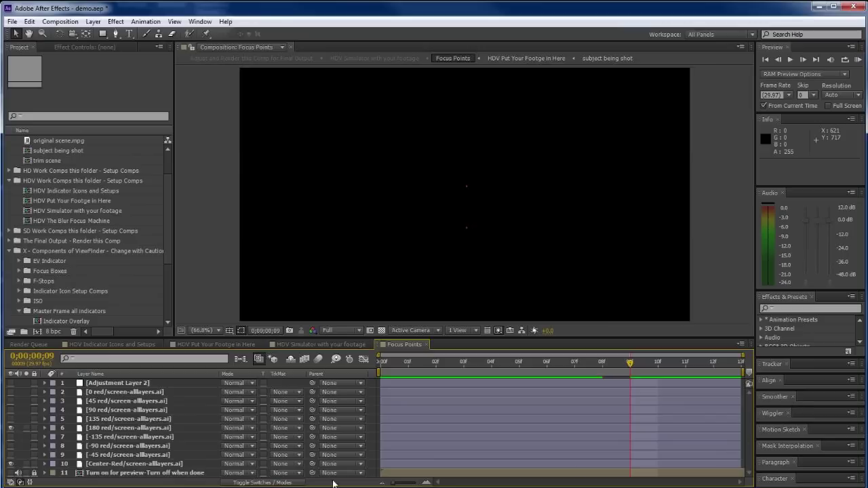
left_click(11, 473)
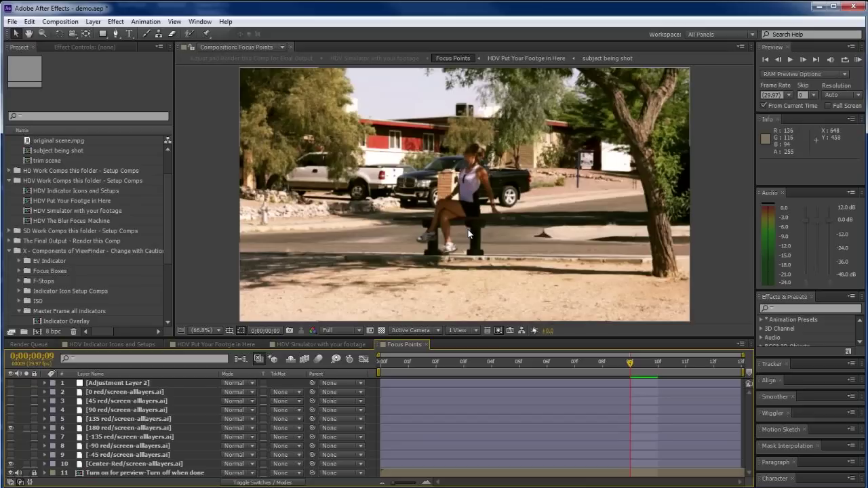
left_click(11, 473)
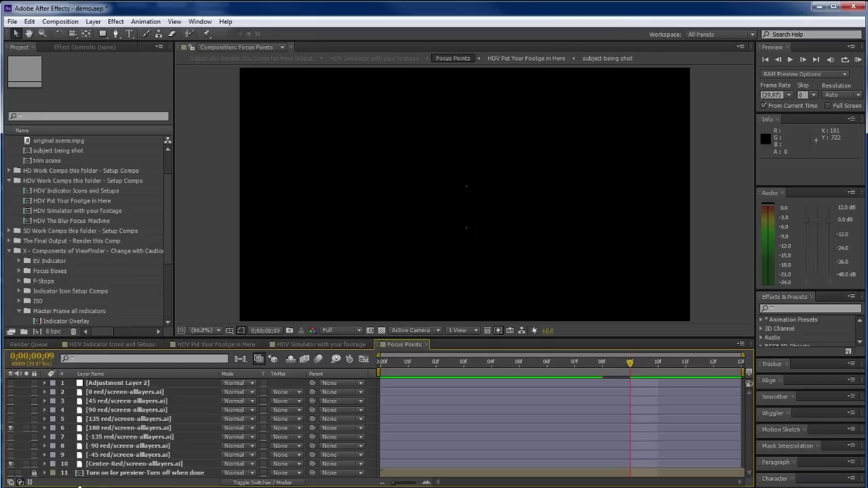
left_click(10, 472)
left_click(10, 473)
left_click(425, 344)
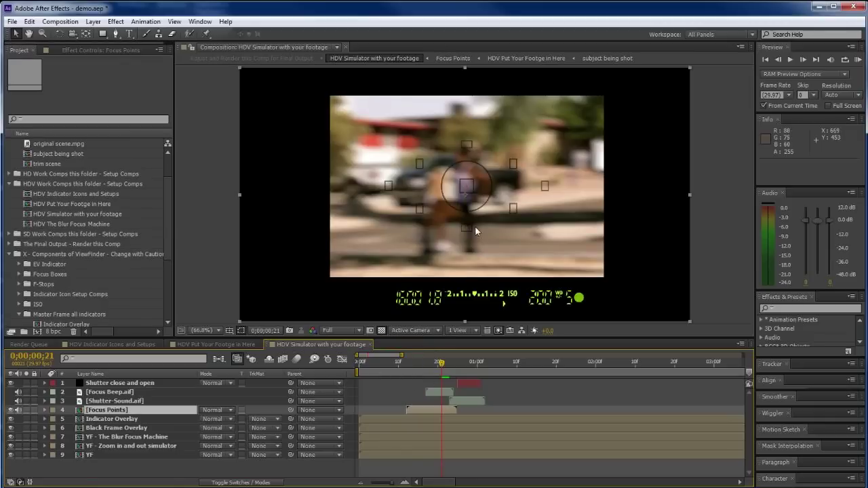
mouse_move(442, 364)
left_mouse_down()
mouse_move(479, 363)
mouse_move(456, 366)
mouse_move(475, 374)
mouse_move(446, 377)
left_mouse_up()
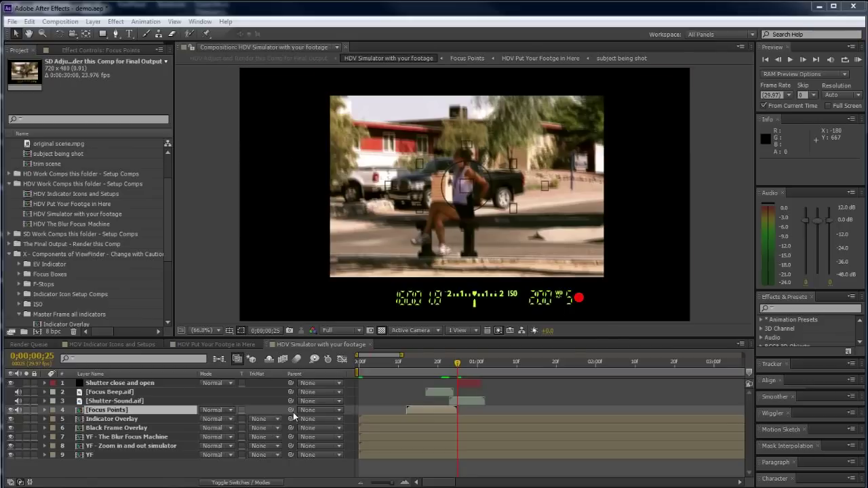
Step: Collapse the viewfinder components, HDV work comps and Footage from you folders, and expand The Final Output
left_click(10, 254)
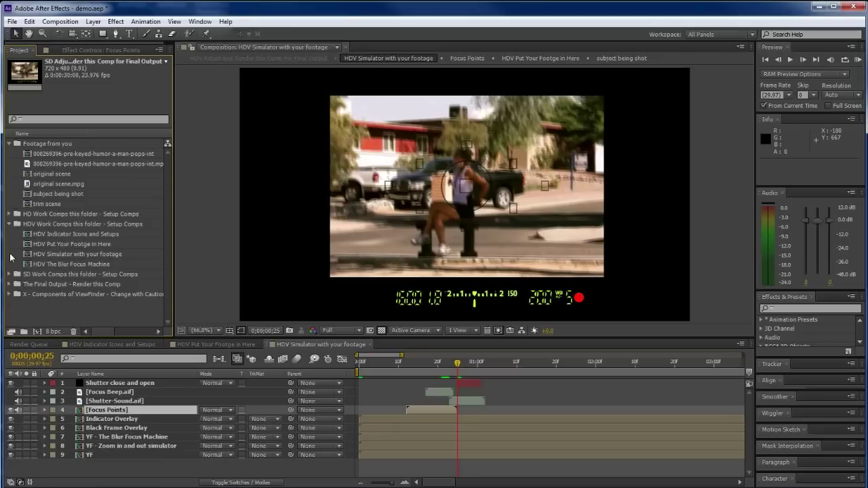
left_click(9, 225)
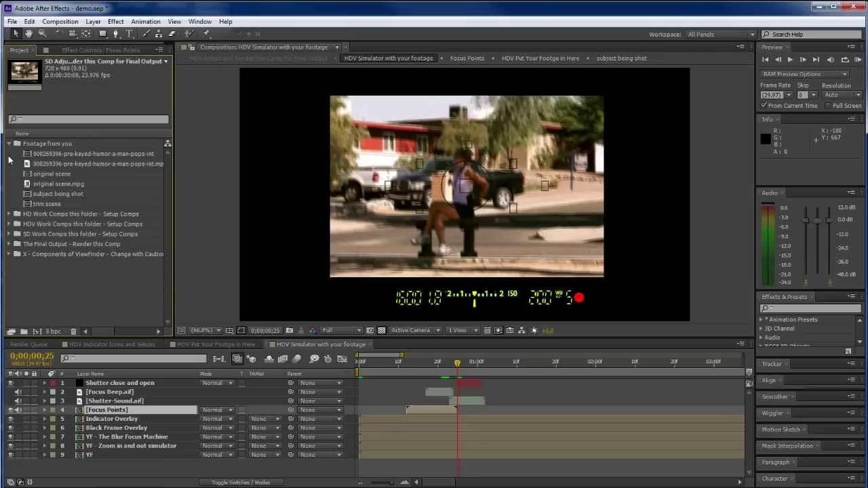
left_click(10, 145)
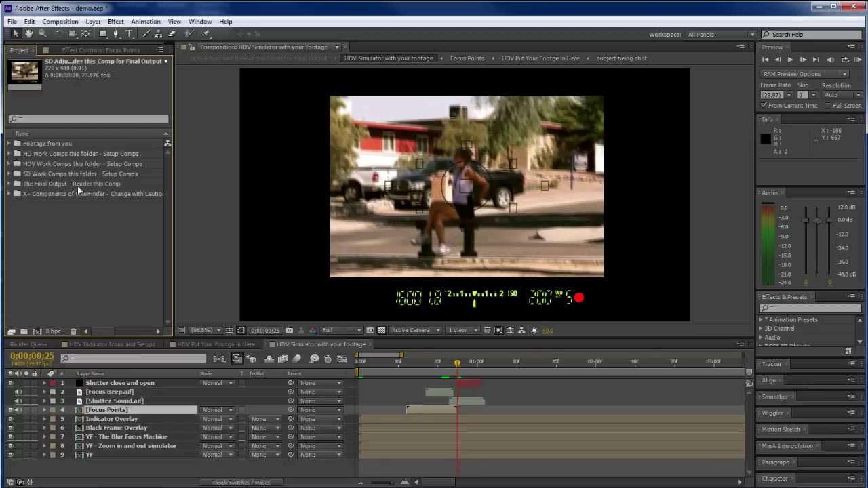
left_click(9, 184)
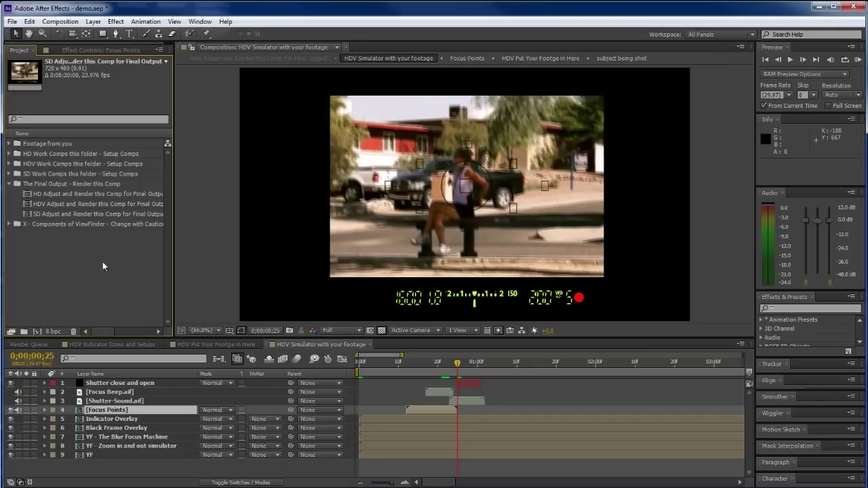
Step: Close the HDV Simulator, HDV Put Your Footge in Here and HDV Indicator Icons comps, then open the final output comp
left_click(369, 345)
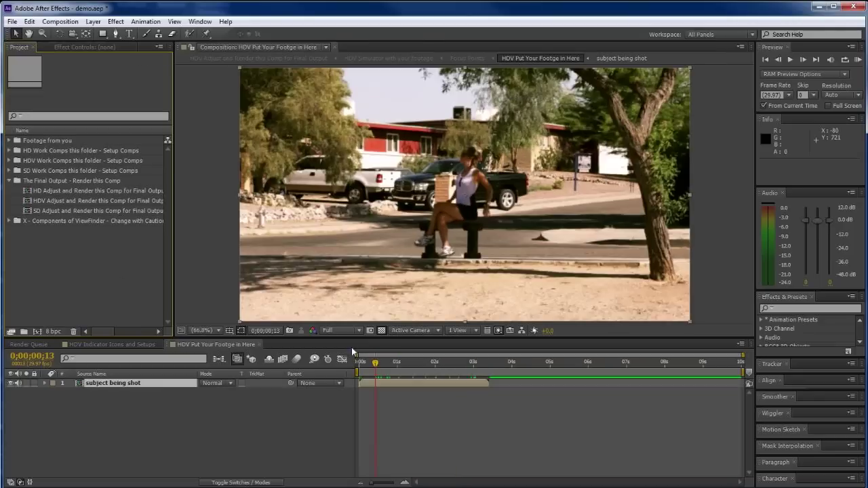
left_click(261, 345)
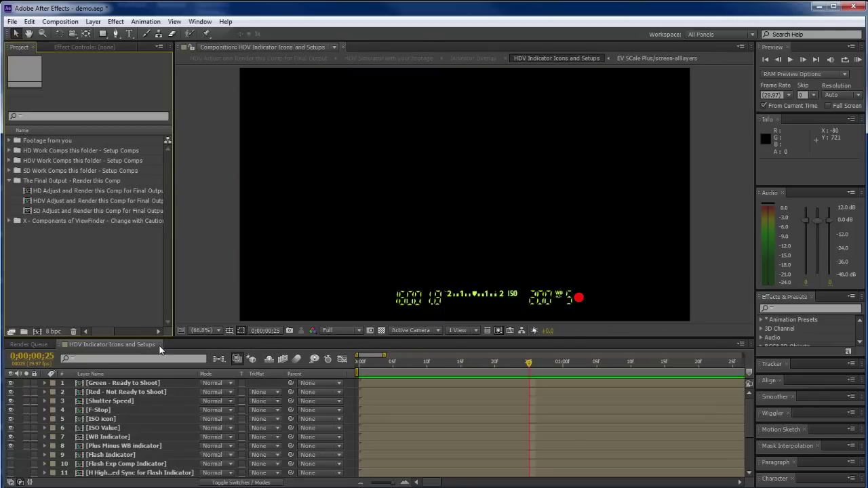
left_click(160, 344)
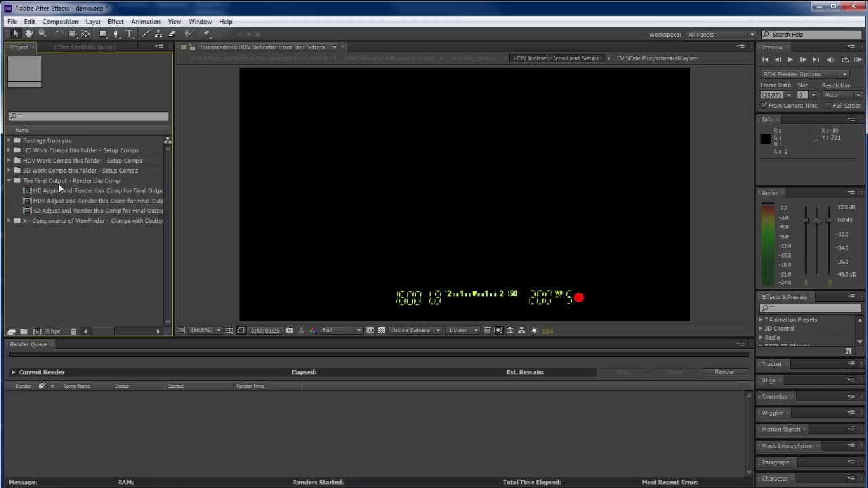
left_click(61, 200)
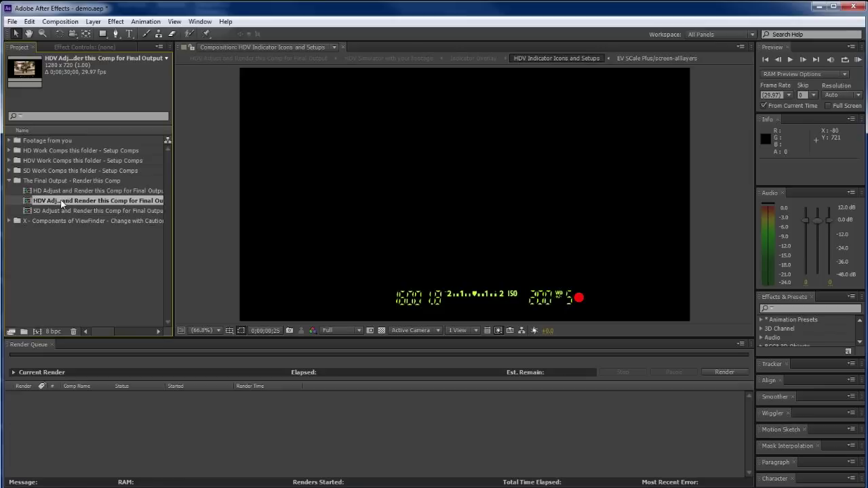
double_click(61, 200)
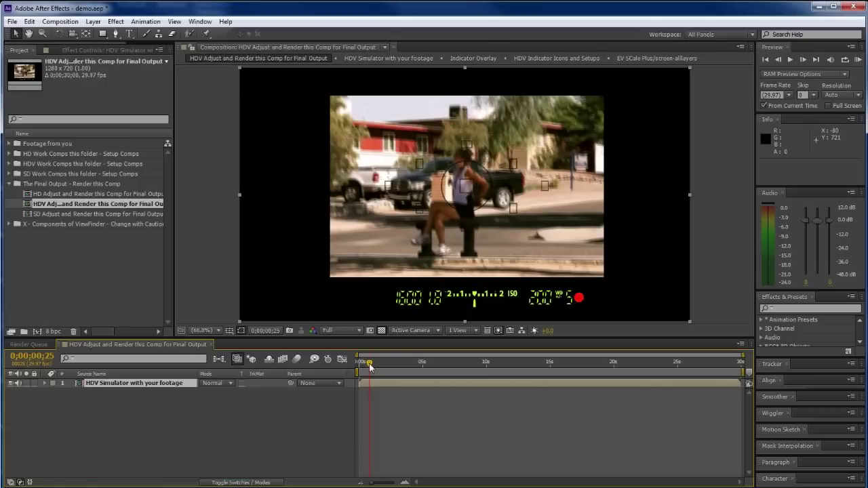
Step: RAM-preview the final comp from the start, then end the work area at 0;00;03;18
left_click_drag(369, 364, 349, 370)
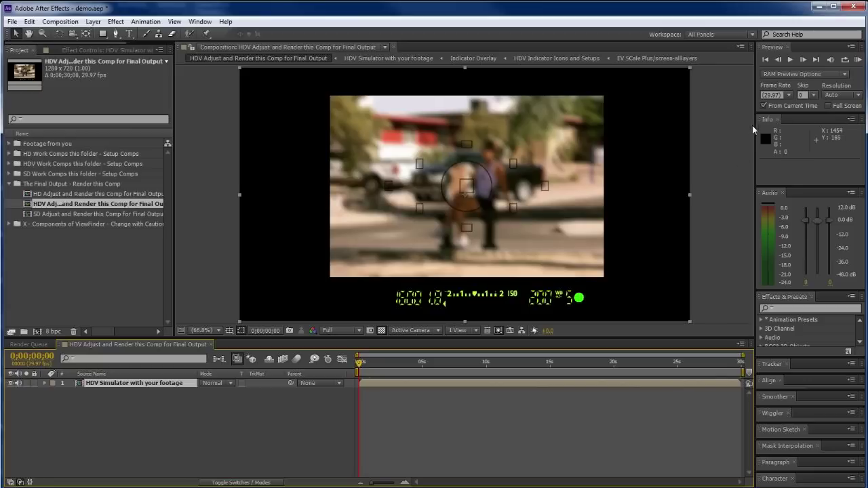
left_click(859, 62)
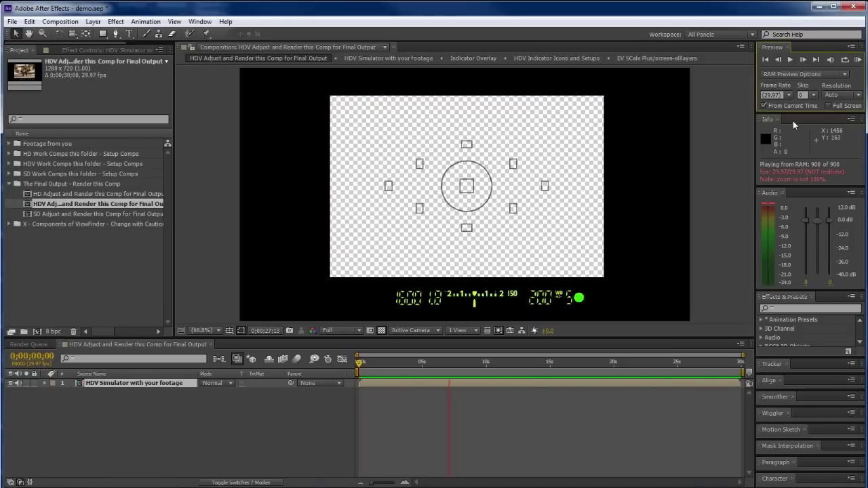
left_click(857, 61)
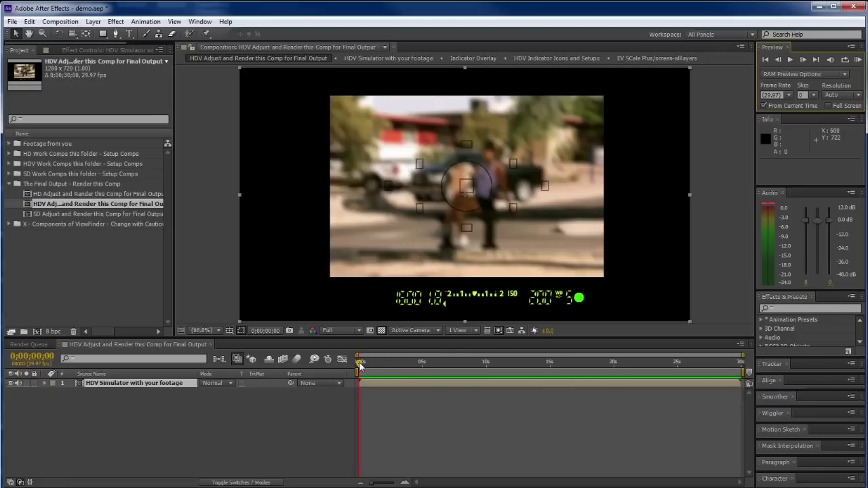
left_click_drag(360, 363, 406, 365)
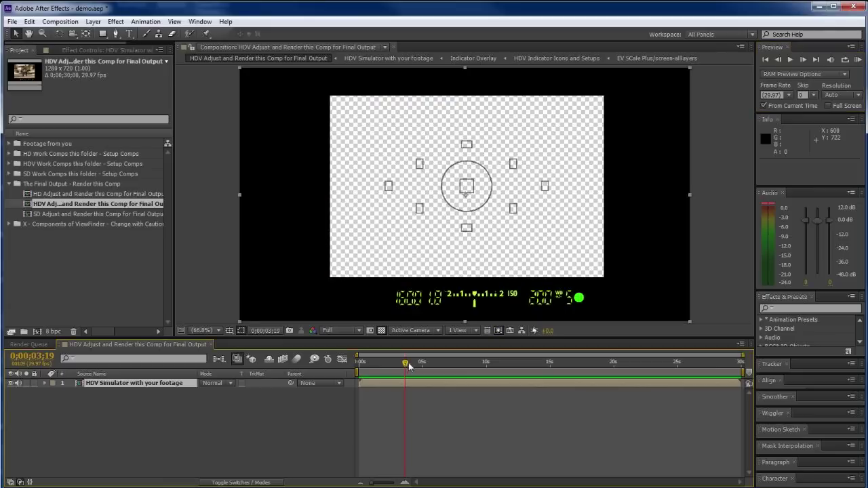
left_click_drag(742, 360, 408, 363)
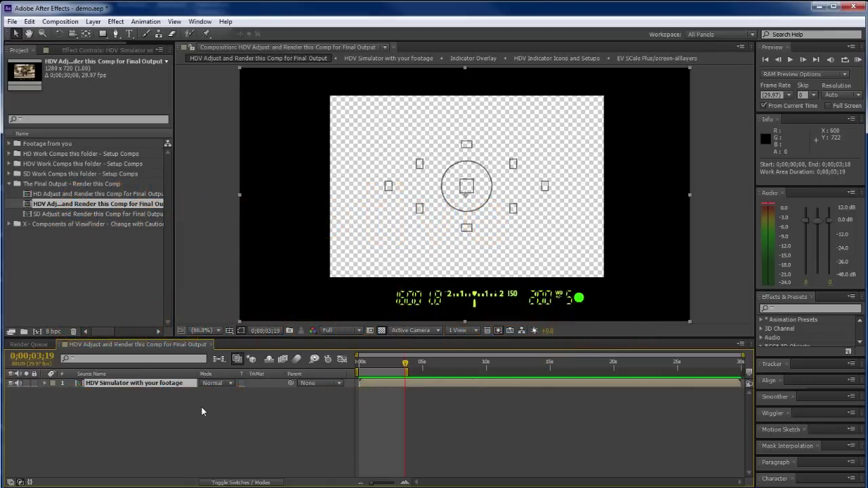
Step: Add the HDV comp to the Render Queue with TS-h264 render settings and H.264 output
left_click(60, 21)
left_click(80, 100)
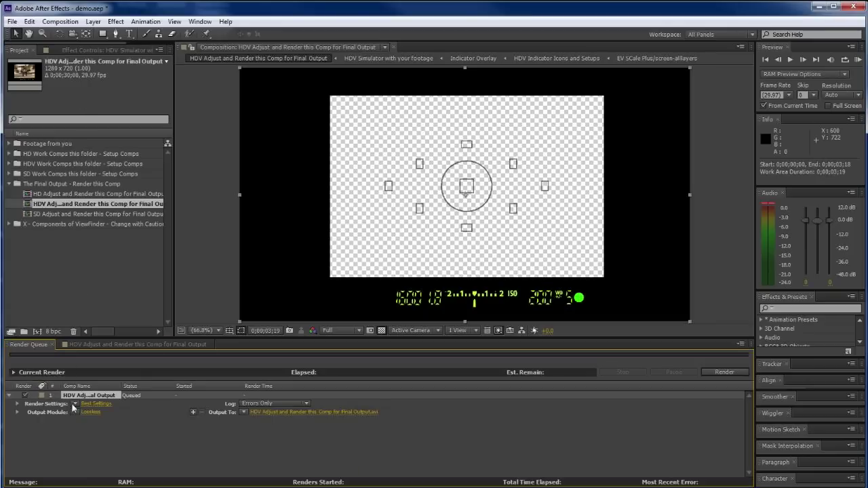
left_click(74, 404)
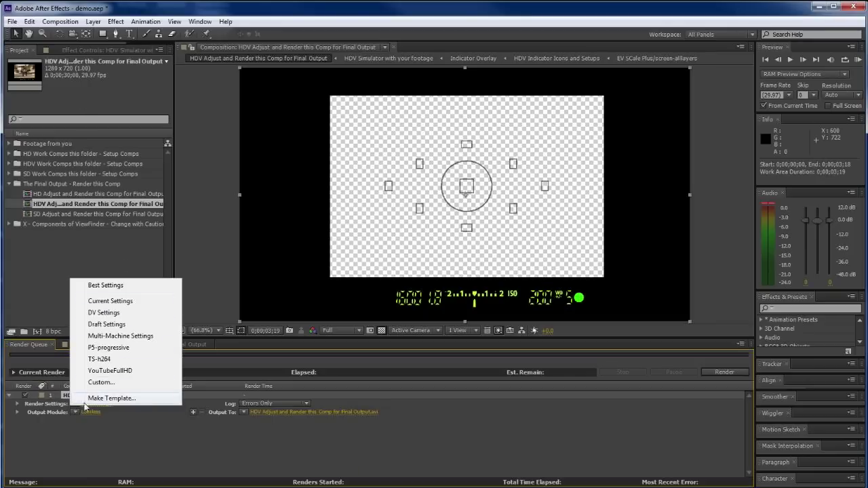
left_click(99, 359)
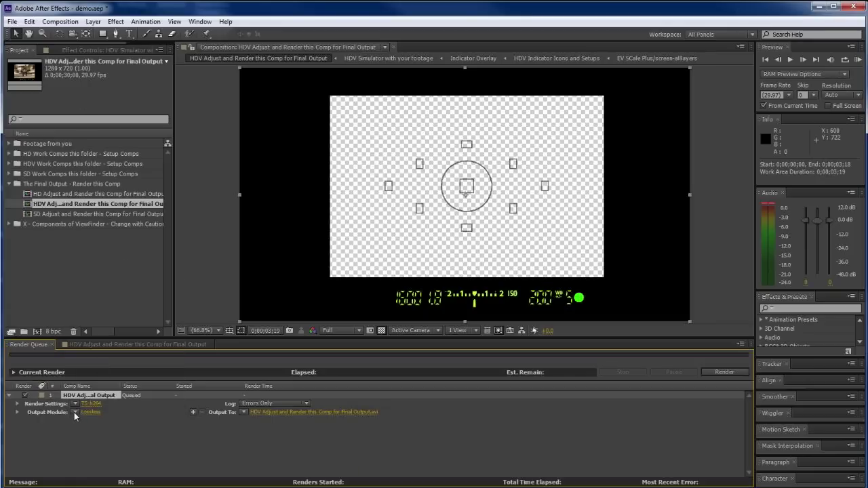
left_click(74, 413)
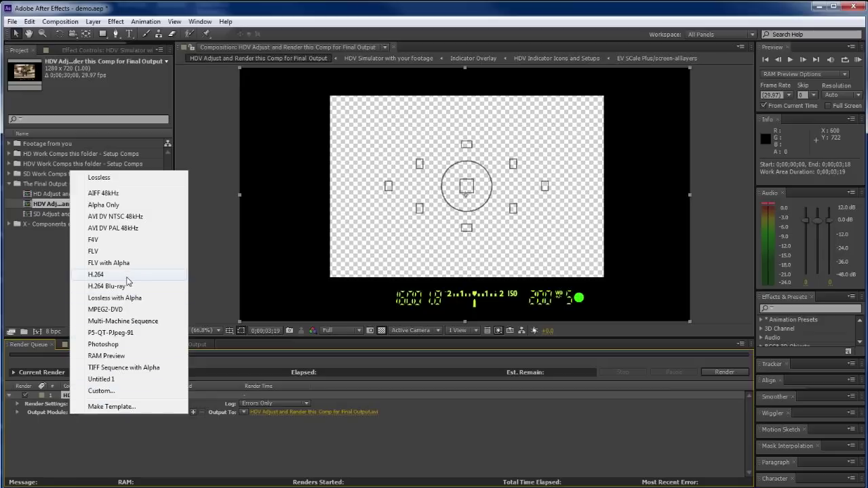
key("Escape")
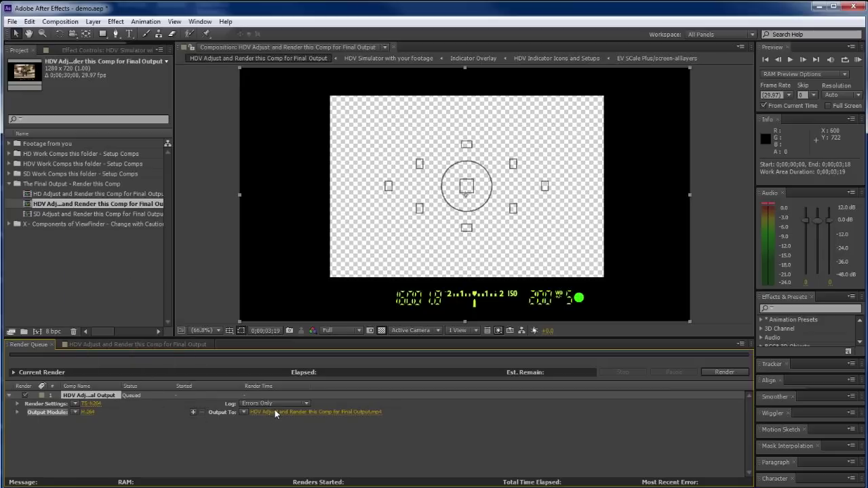
Step: Create and open a new outs folder inside DSLR-VF-Simulator on the New Volume (R:) drive
left_click(274, 411)
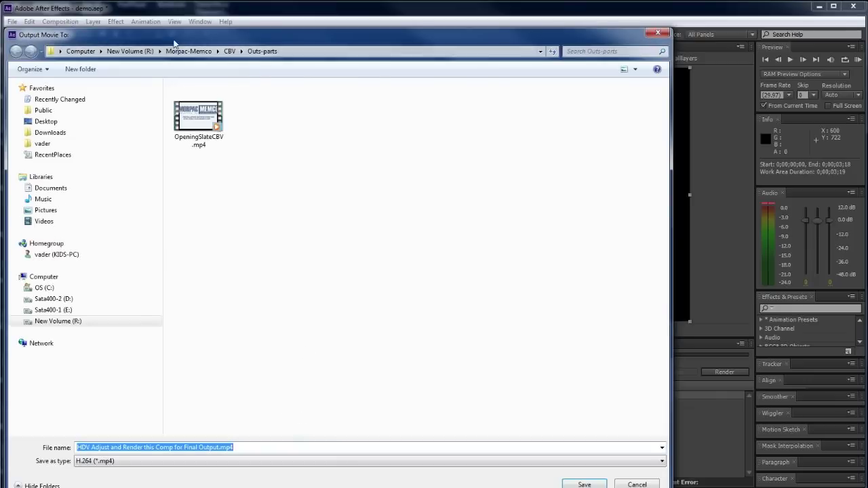
left_click(129, 51)
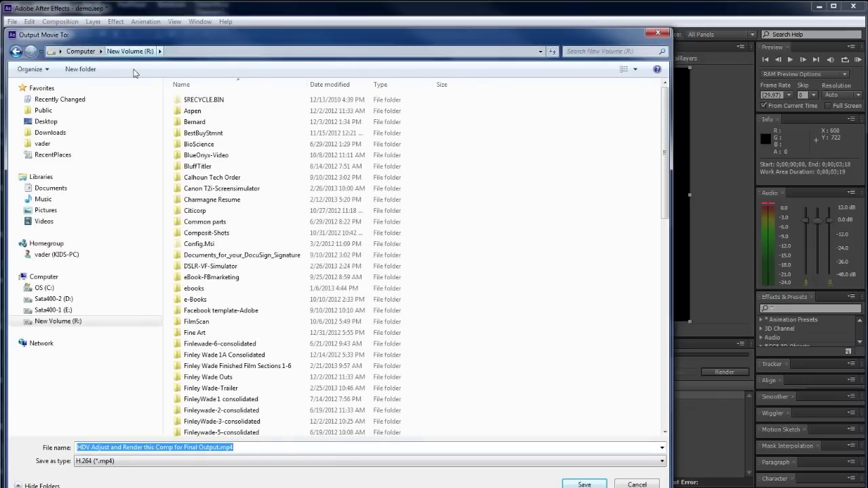
double_click(216, 266)
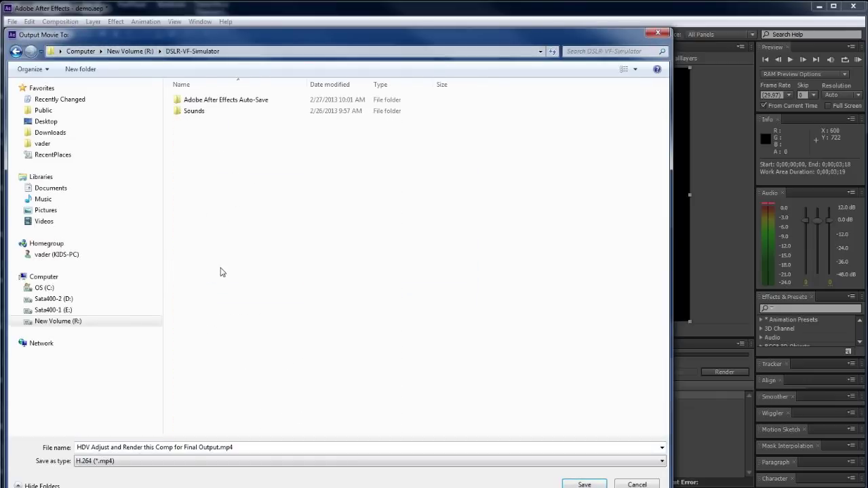
left_click(88, 69)
type("outs")
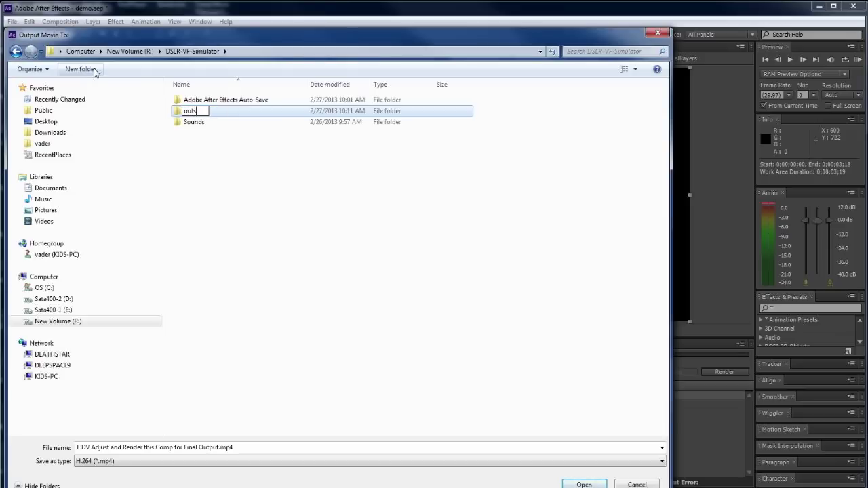
key("Return")
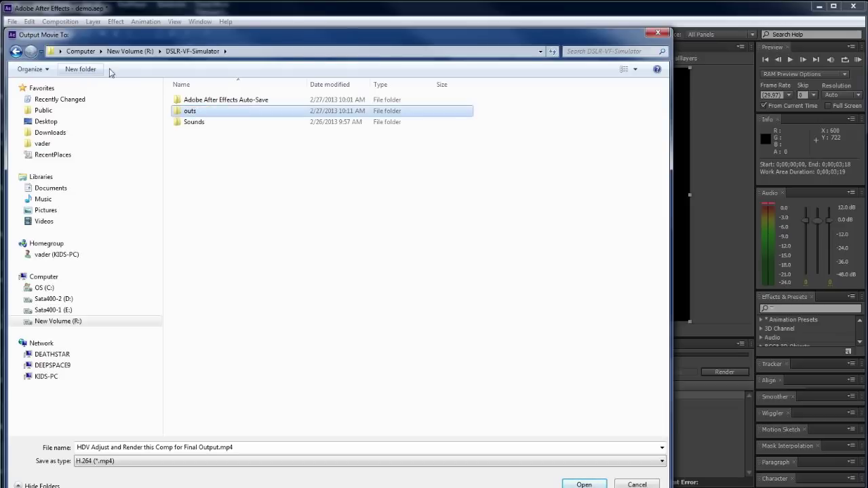
double_click(190, 113)
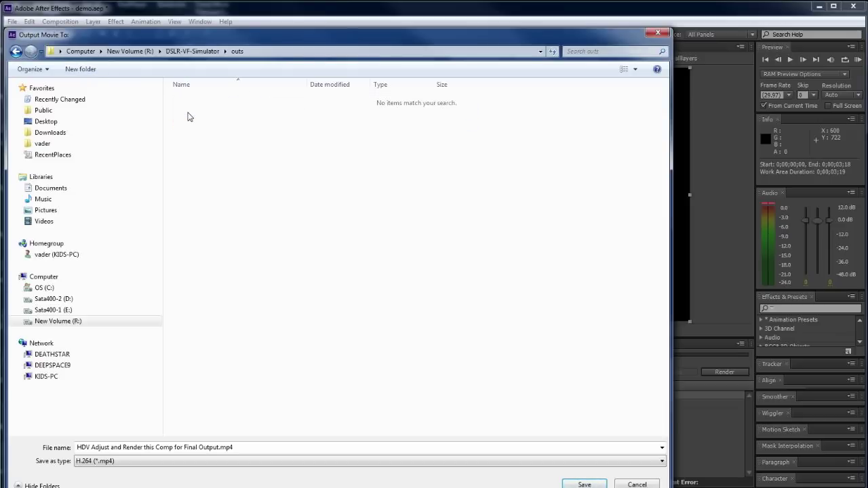
Step: Name the output file POV-photographer.mp4 and confirm the save location
left_click(219, 448)
left_click_drag(219, 448, 18, 429)
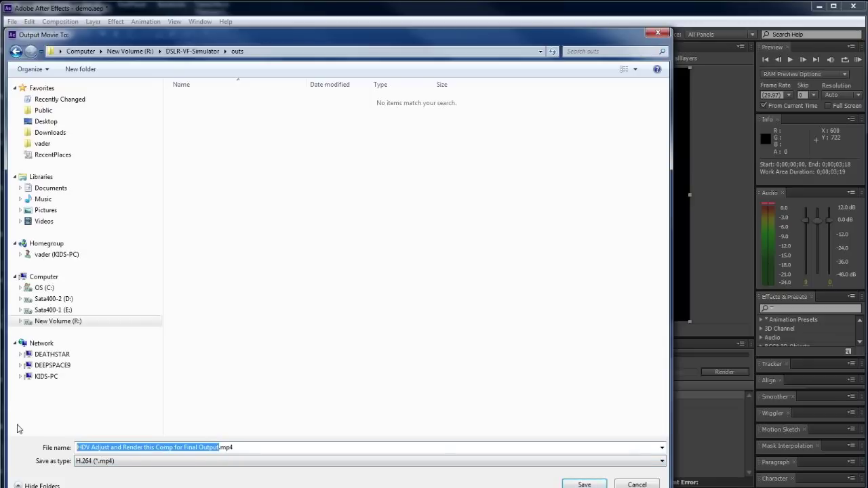
type("POV")
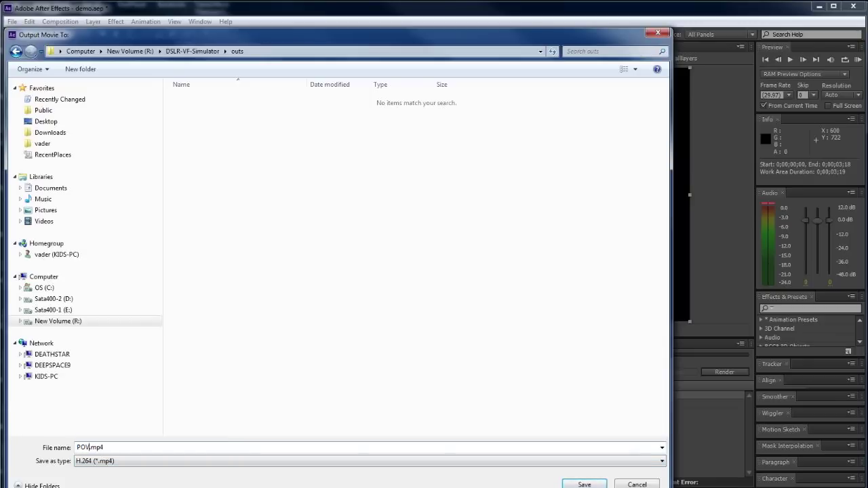
type("-photographer")
key("Return")
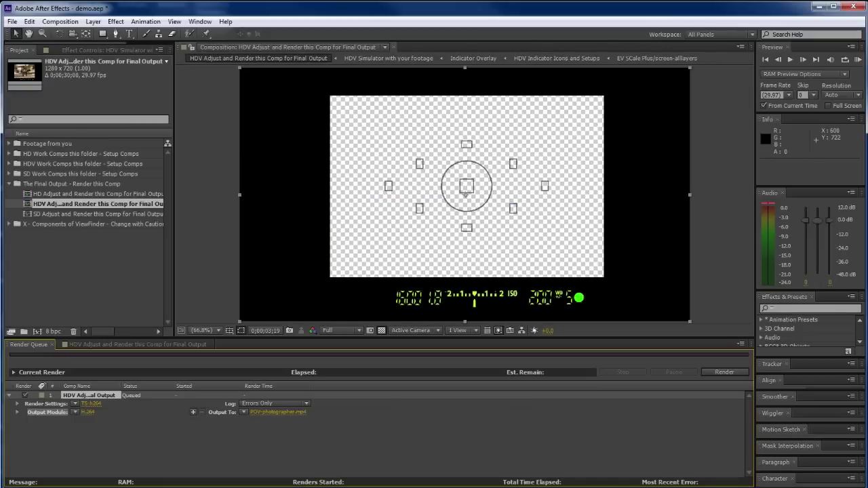
Step: Render the HDV final comp to POV-photographer.mp4 and watch the finished movie in QuickTime
left_click(735, 373)
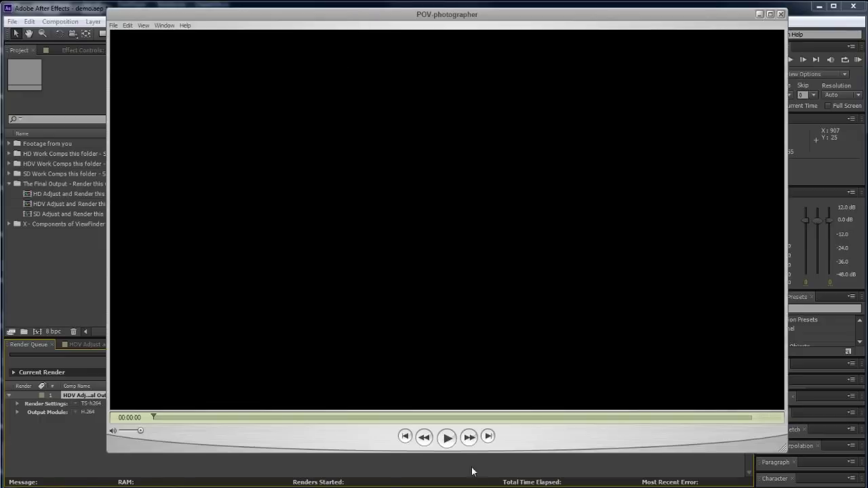
left_click(447, 439)
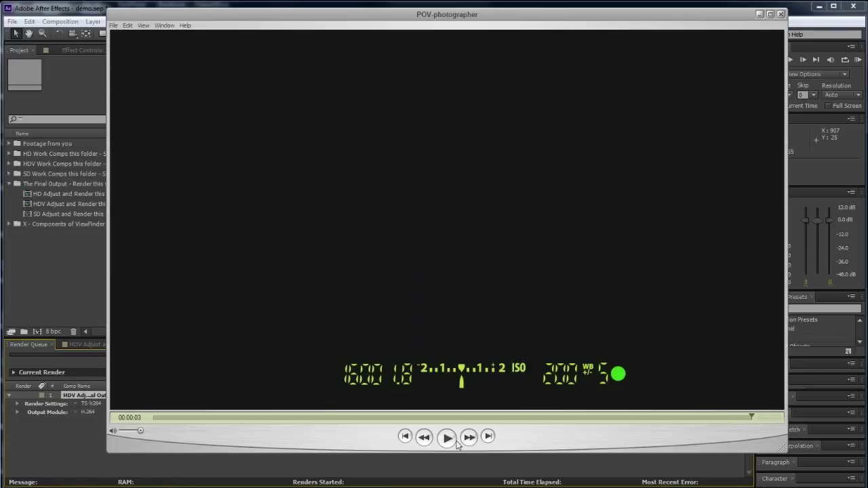
left_click(781, 14)
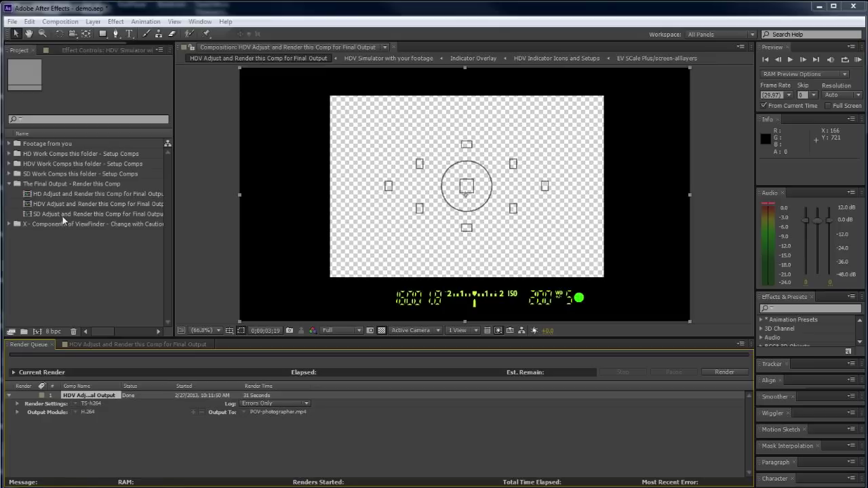
Step: Open the 'HDV Simulator with your footage' comp from the HDV Work Comps folder
left_click(9, 183)
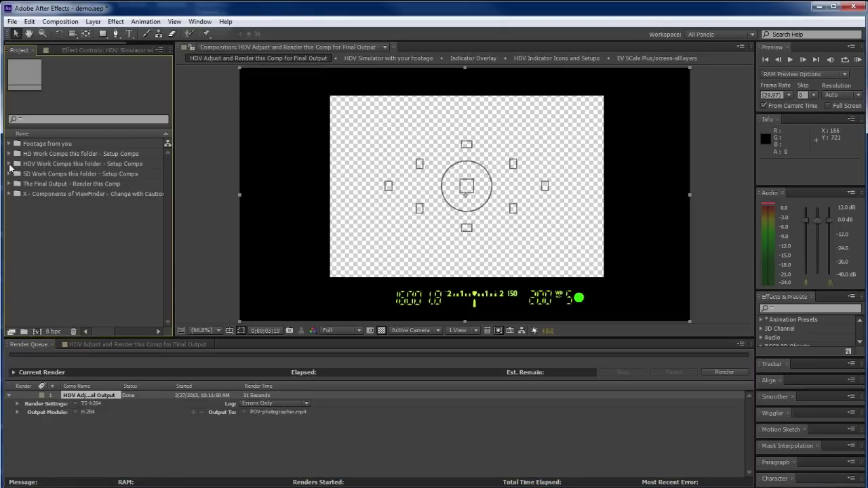
left_click(9, 164)
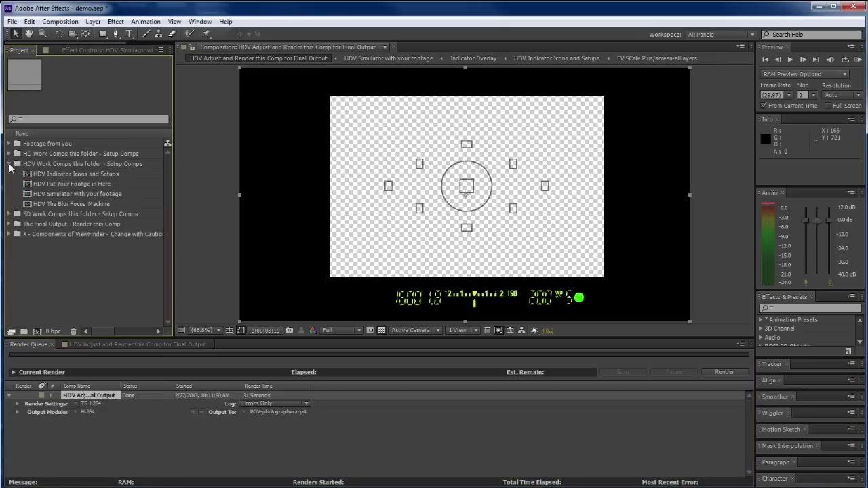
double_click(80, 194)
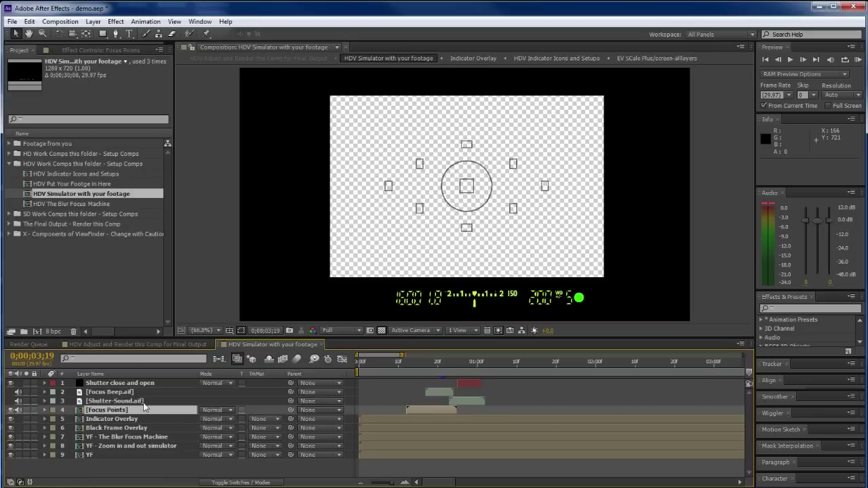
Step: Duplicate the shutter, beep, sound and focus layers twice, shifting each copy later in time
left_click(113, 385, "shift")
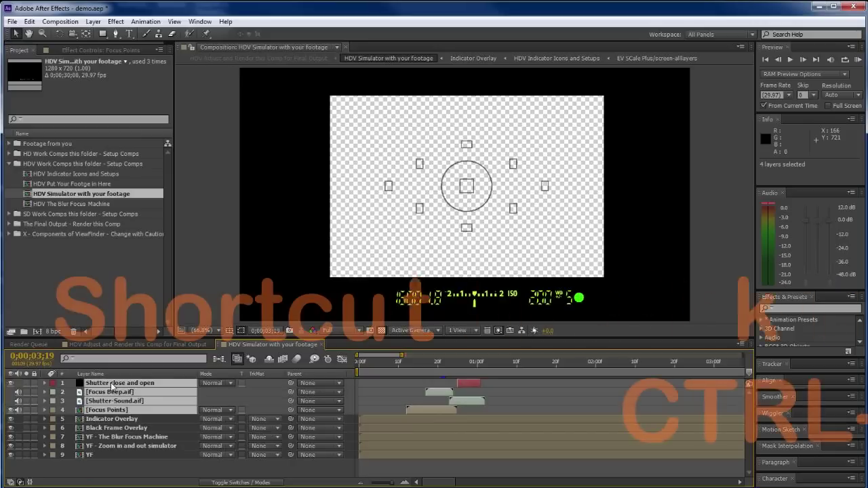
key("ctrl+d")
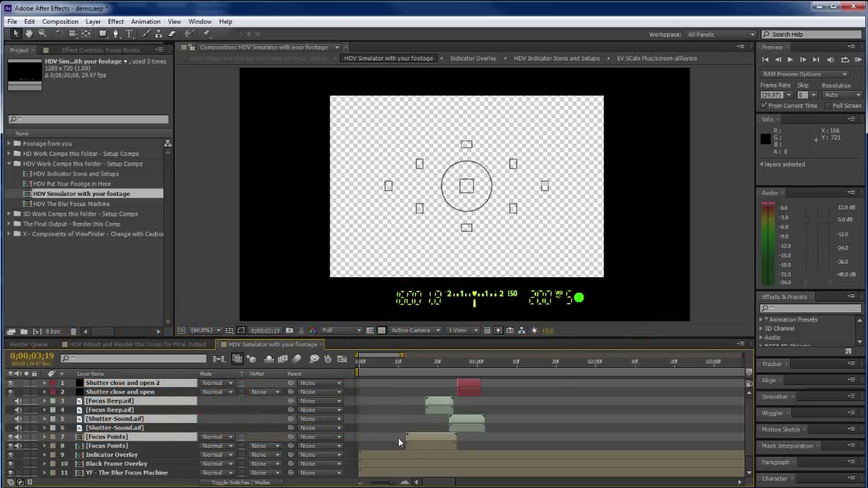
left_click_drag(438, 405, 525, 403)
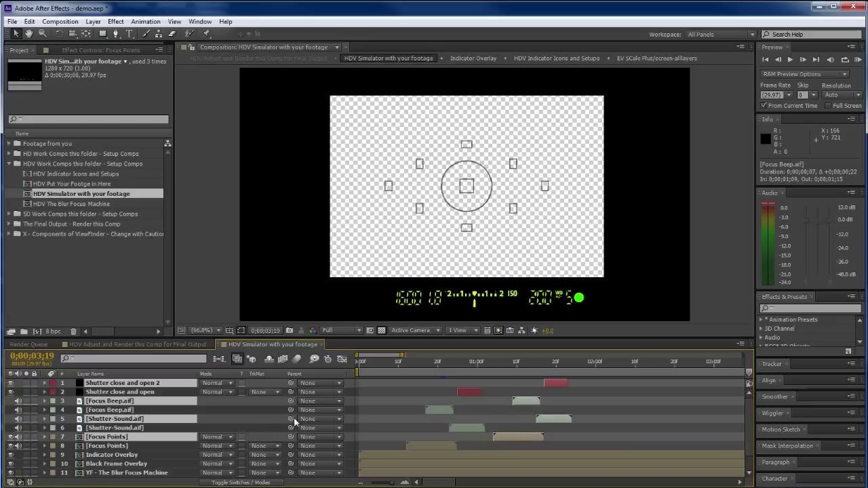
key("ctrl+d")
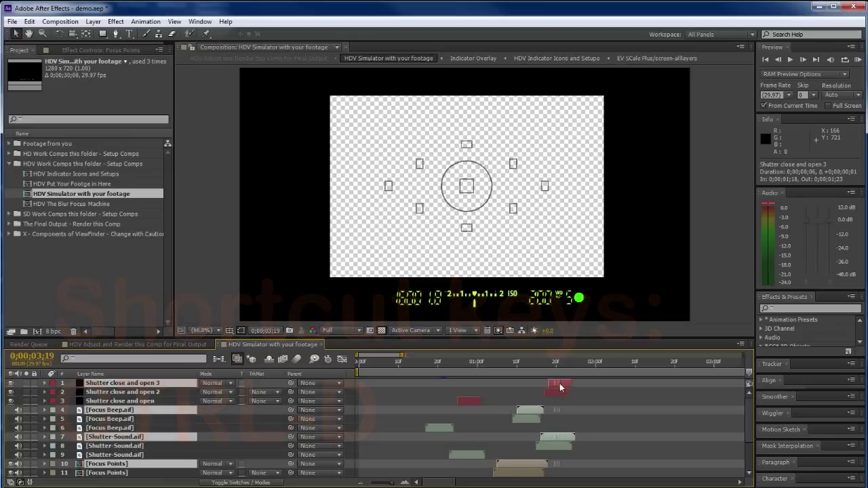
left_click_drag(553, 384, 637, 383)
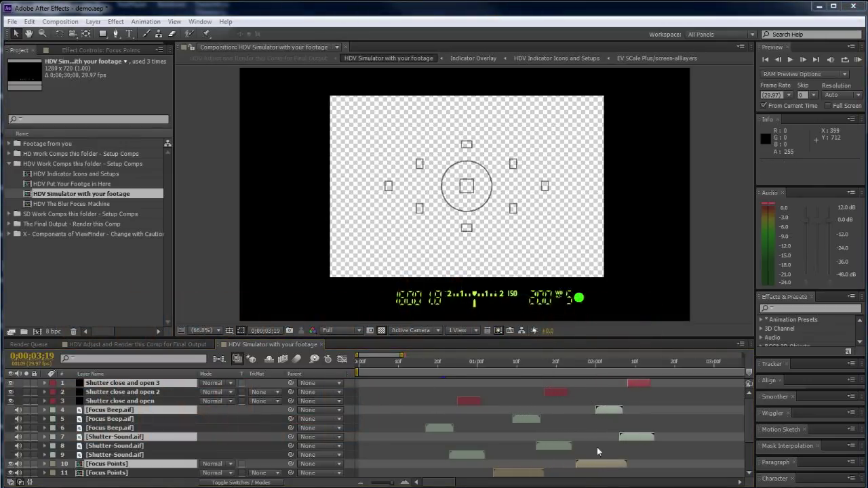
left_click(171, 343)
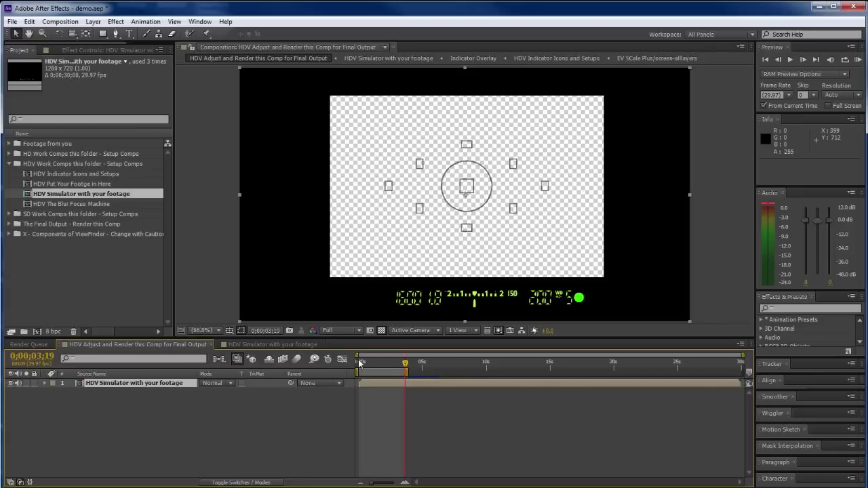
Step: Extend the work area to about 10 seconds and RAM-preview it from the work area start
left_click_drag(407, 372, 486, 372)
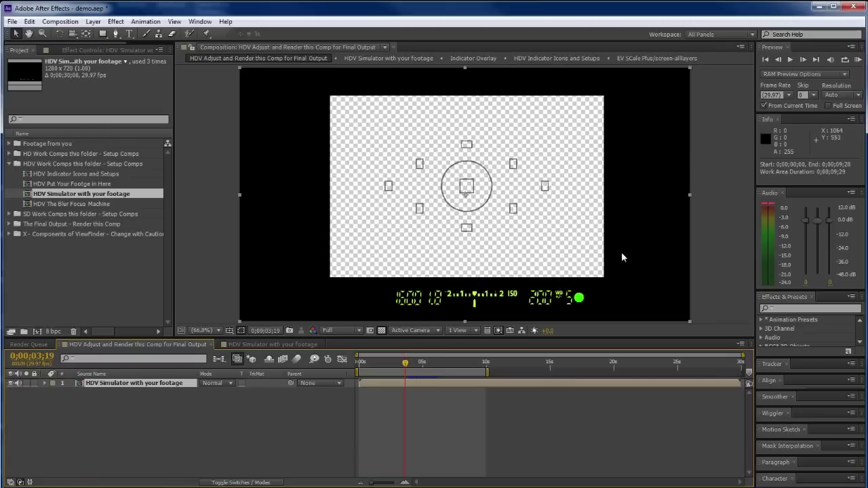
key("KP_0")
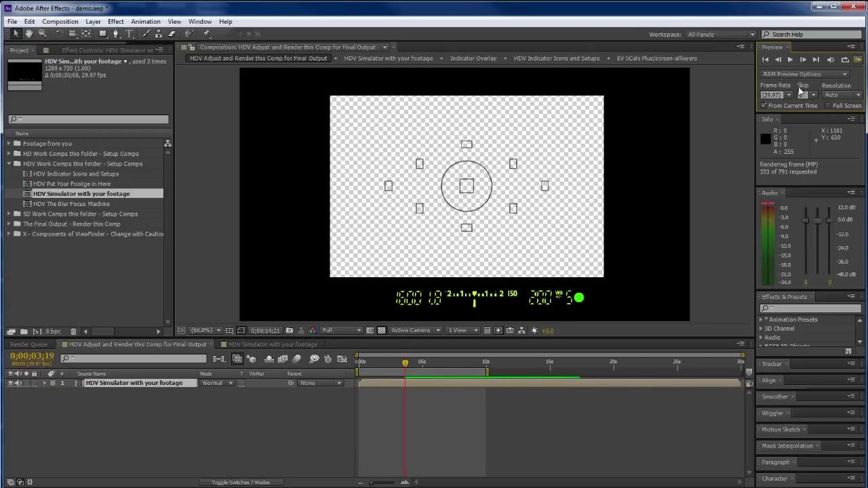
left_click(764, 106)
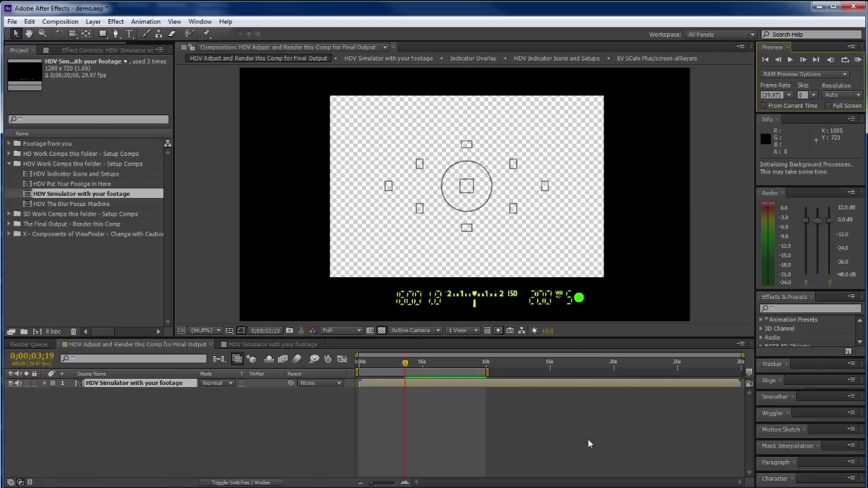
key("KP_0")
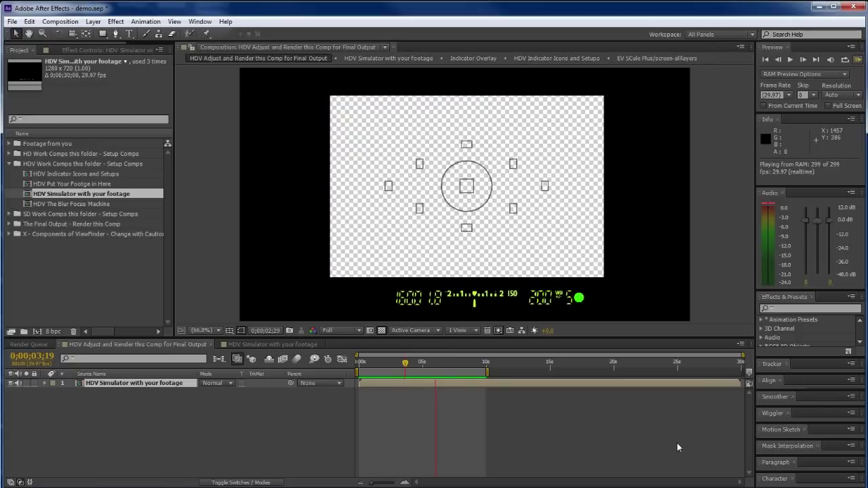
left_click(858, 60)
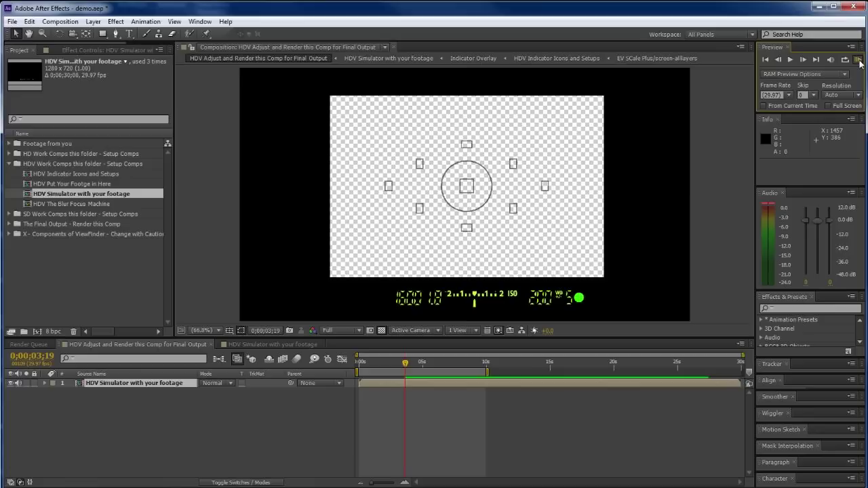
key("KP_0")
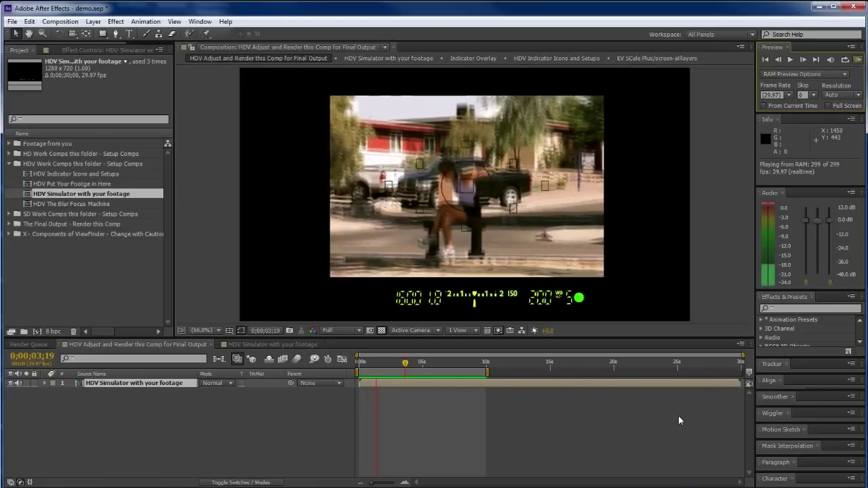
key("space")
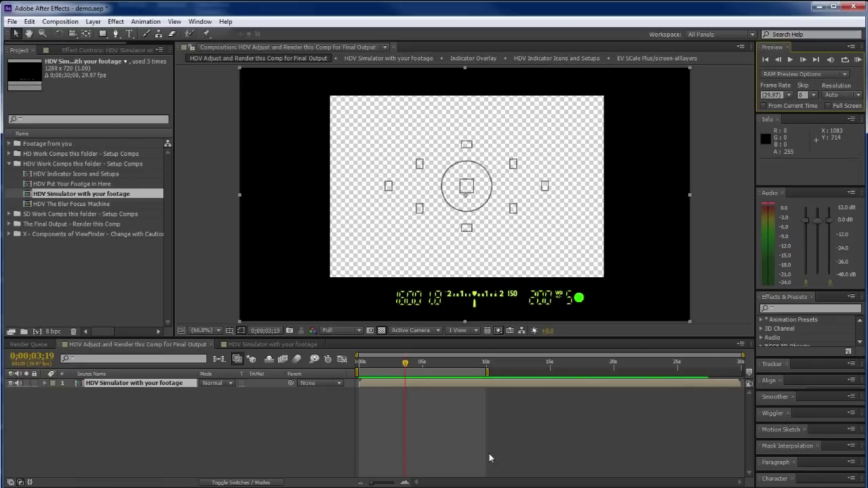
left_click(279, 344)
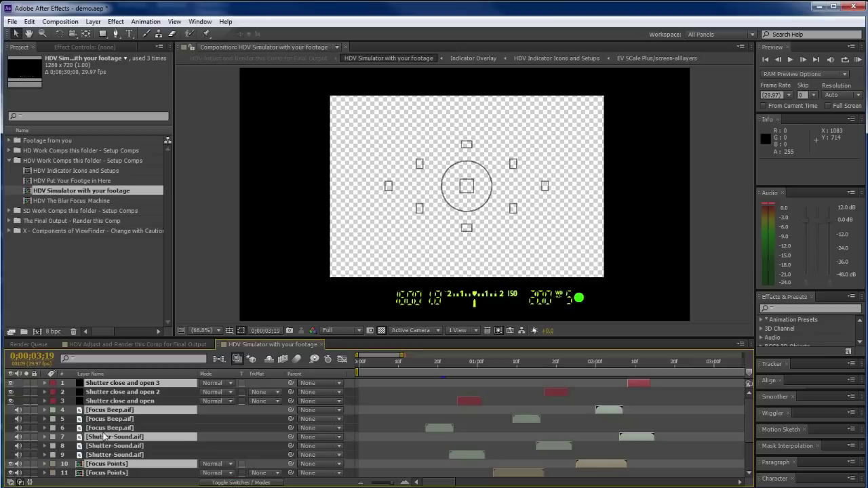